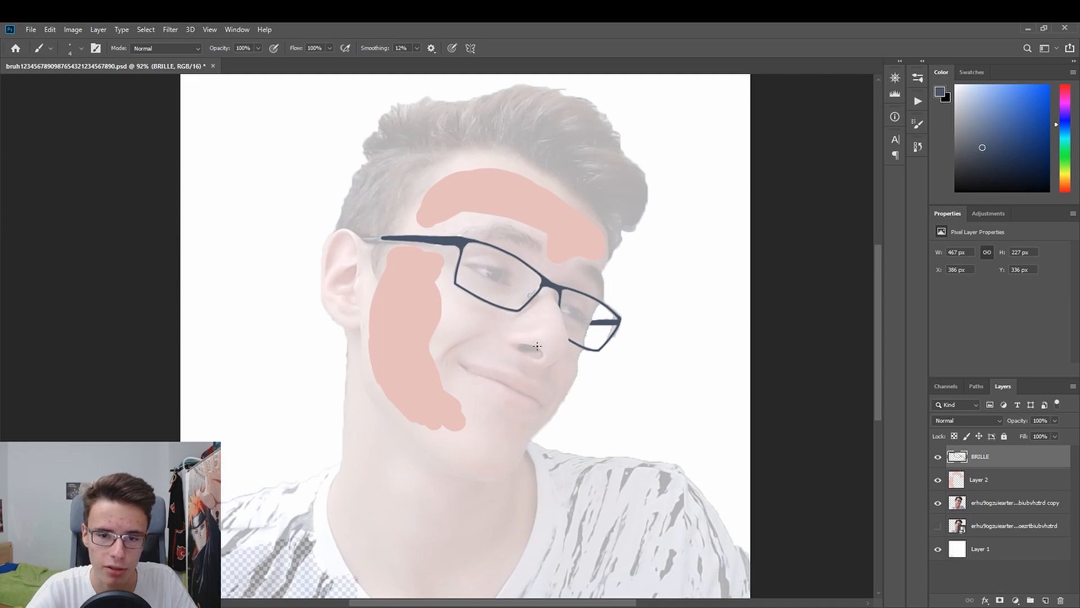
Try drawing loose freehand loops over the nose and the glasses.
{"action": "mouse_move", "coordinate": [626, 331]}
{"action": "left_mouse_down"}
{"action": "mouse_move", "coordinate": [647, 360]}
{"action": "mouse_move", "coordinate": [496, 337]}
{"action": "left_mouse_up"}
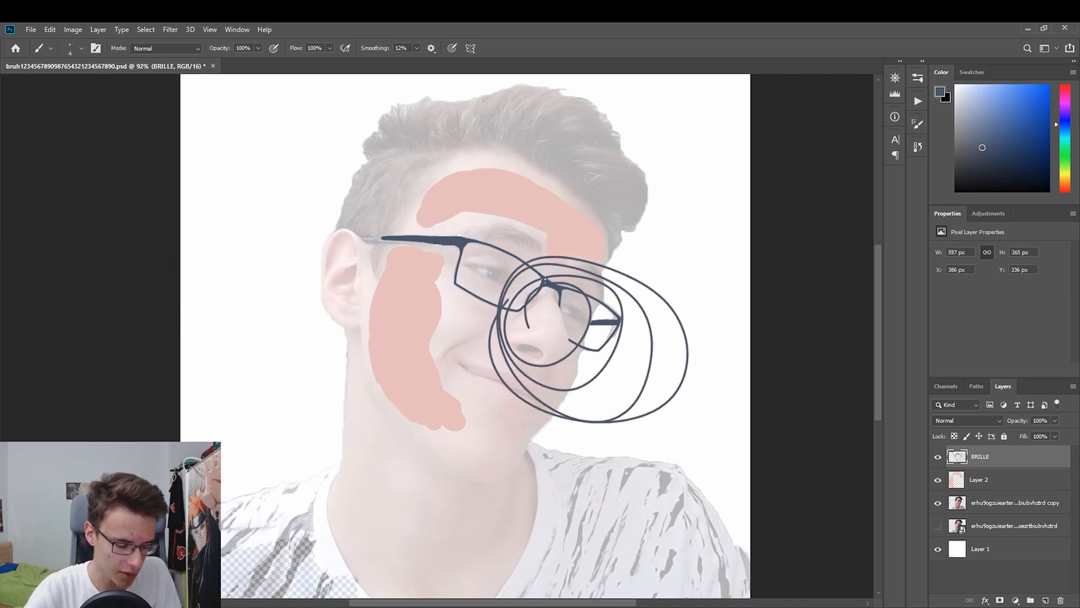
{"action": "key", "text": "ctrl+z"}
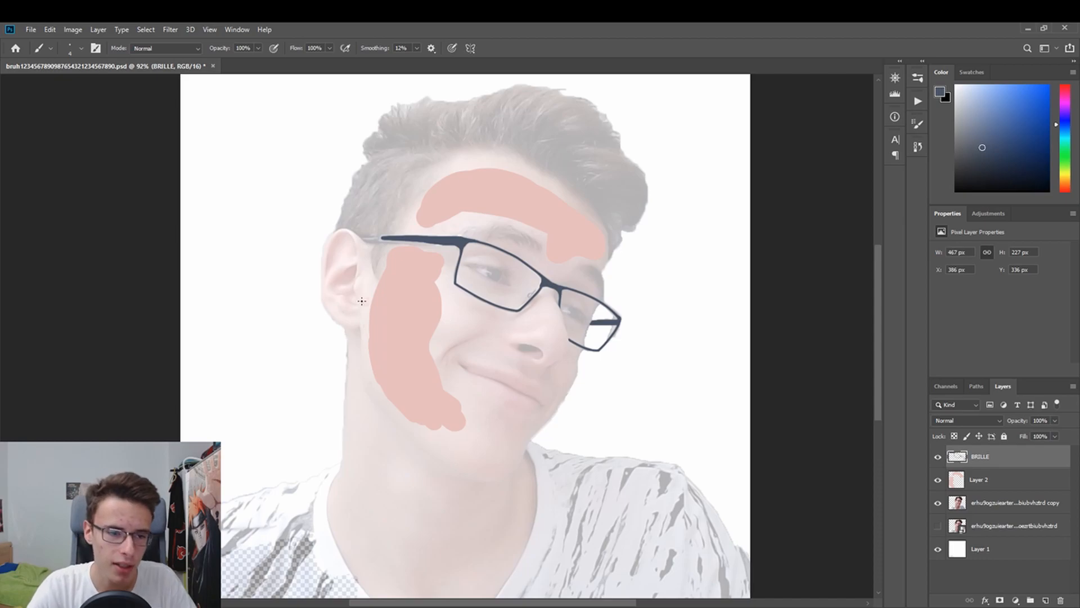
Extend the glasses' temple back to the ear on the BRILLE layer with a black tip joined to the blue frame.
{"action": "key", "text": "z"}
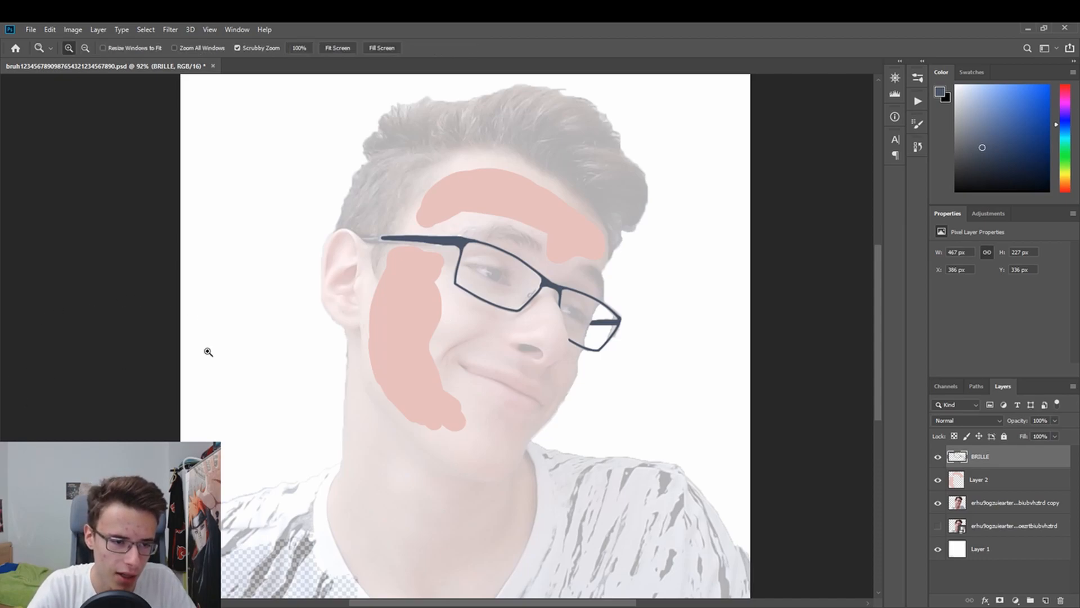
{"action": "left_click", "coordinate": [538, 289]}
{"action": "left_click", "coordinate": [561, 272]}
{"action": "left_click", "coordinate": [656, 352]}
{"action": "left_click", "coordinate": [278, 277]}
{"action": "key", "text": "b"}
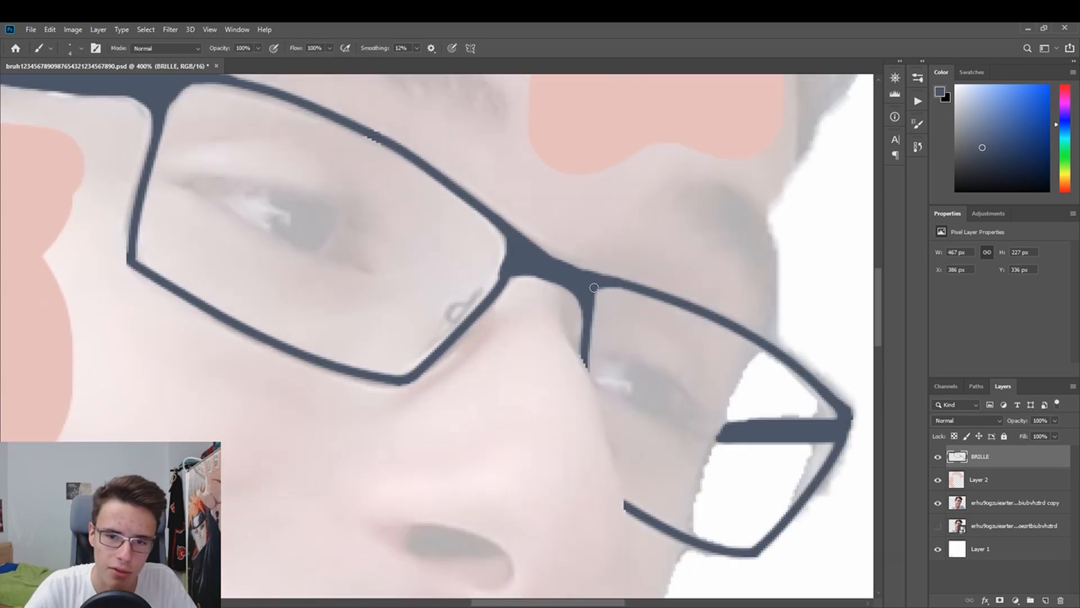
{"action": "left_click_drag", "start_coordinate": [77, 208], "coordinate": [265, 247]}
{"action": "mouse_move", "coordinate": [479, 102]}
{"action": "left_mouse_down"}
{"action": "mouse_move", "coordinate": [859, 285]}
{"action": "mouse_move", "coordinate": [858, 380]}
{"action": "left_mouse_up"}
{"action": "mouse_move", "coordinate": [378, 381]}
{"action": "left_mouse_down"}
{"action": "mouse_move", "coordinate": [346, 394]}
{"action": "mouse_move", "coordinate": [315, 393]}
{"action": "mouse_move", "coordinate": [346, 377]}
{"action": "mouse_move", "coordinate": [308, 385]}
{"action": "mouse_move", "coordinate": [374, 379]}
{"action": "left_mouse_up"}
{"action": "key", "text": "ctrl+z"}
{"action": "left_click", "coordinate": [955, 174]}
{"action": "key", "text": "ctrl+z"}
{"action": "left_click", "coordinate": [503, 378], "text": "alt"}
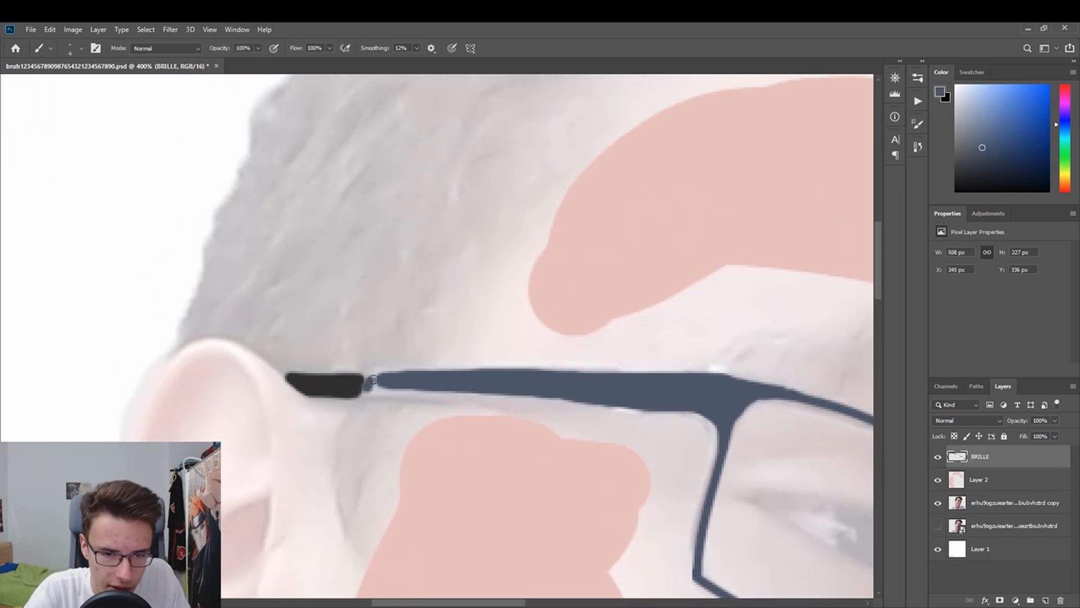
Sample the pink skin colour and paint it on Layer 2 across the forehead and cheek, leaving the eyes and mouth free.
{"action": "left_click_drag", "start_coordinate": [441, 604], "coordinate": [525, 603]}
{"action": "left_click_drag", "start_coordinate": [880, 274], "coordinate": [879, 325]}
{"action": "left_click_drag", "start_coordinate": [526, 603], "coordinate": [588, 603]}
{"action": "key", "text": "z"}
{"action": "left_click_drag", "start_coordinate": [282, 326], "coordinate": [219, 329]}
{"action": "left_click", "coordinate": [980, 480]}
{"action": "key", "text": "i"}
{"action": "left_click", "coordinate": [376, 370], "text": "alt"}
{"action": "left_click_drag", "start_coordinate": [366, 259], "coordinate": [325, 323]}
{"action": "left_click_drag", "start_coordinate": [329, 276], "coordinate": [354, 225]}
{"action": "left_click_drag", "start_coordinate": [371, 205], "coordinate": [554, 231]}
{"action": "key", "text": "ctrl+z"}
{"action": "mouse_move", "coordinate": [369, 436]}
{"action": "left_mouse_down"}
{"action": "mouse_move", "coordinate": [450, 371]}
{"action": "mouse_move", "coordinate": [447, 541]}
{"action": "left_mouse_up"}
{"action": "mouse_move", "coordinate": [374, 439]}
{"action": "left_mouse_down"}
{"action": "mouse_move", "coordinate": [474, 387]}
{"action": "mouse_move", "coordinate": [406, 421]}
{"action": "mouse_move", "coordinate": [525, 338]}
{"action": "left_mouse_up"}
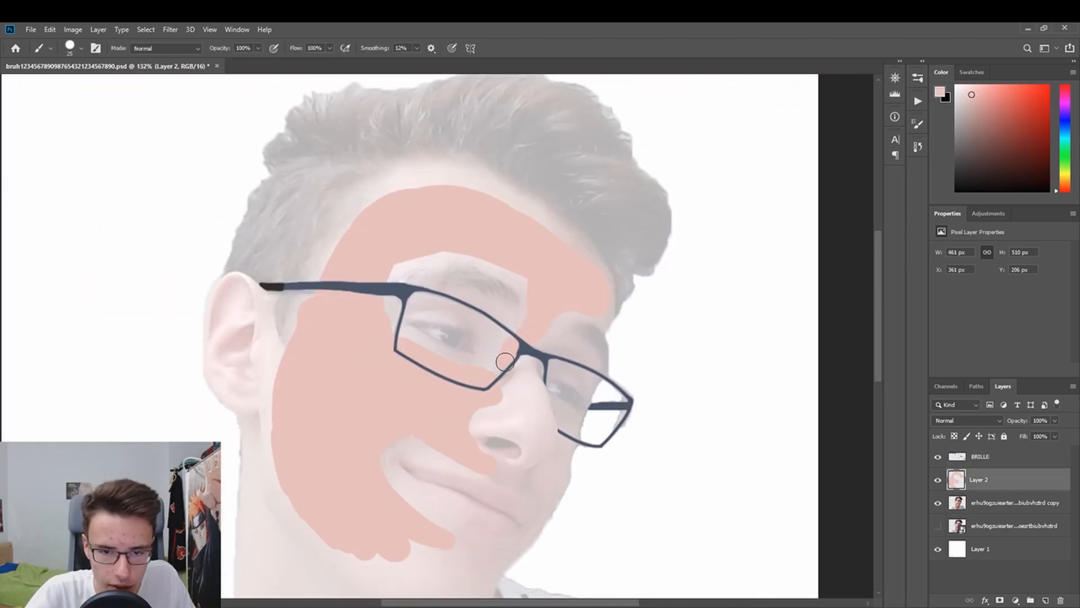
Extend the pink skin fill to the hairline, the side of the nose, the chin and the ear.
{"action": "left_click_drag", "start_coordinate": [394, 196], "coordinate": [554, 226]}
{"action": "mouse_move", "coordinate": [524, 368]}
{"action": "left_mouse_down"}
{"action": "mouse_move", "coordinate": [535, 400]}
{"action": "mouse_move", "coordinate": [508, 405]}
{"action": "left_mouse_up"}
{"action": "left_click_drag", "start_coordinate": [383, 466], "coordinate": [458, 543]}
{"action": "left_click_drag", "start_coordinate": [388, 441], "coordinate": [487, 464]}
{"action": "key", "text": "ctrl+z"}
{"action": "left_click_drag", "start_coordinate": [391, 476], "coordinate": [475, 548]}
{"action": "mouse_move", "coordinate": [289, 385]}
{"action": "left_mouse_down"}
{"action": "mouse_move", "coordinate": [267, 374]}
{"action": "mouse_move", "coordinate": [237, 289]}
{"action": "mouse_move", "coordinate": [377, 208]}
{"action": "mouse_move", "coordinate": [540, 197]}
{"action": "left_mouse_up"}
Add a new layer above Layer 2 and paint the eyebrow above the first lens in dark brown.
{"action": "left_click", "coordinate": [1045, 599]}
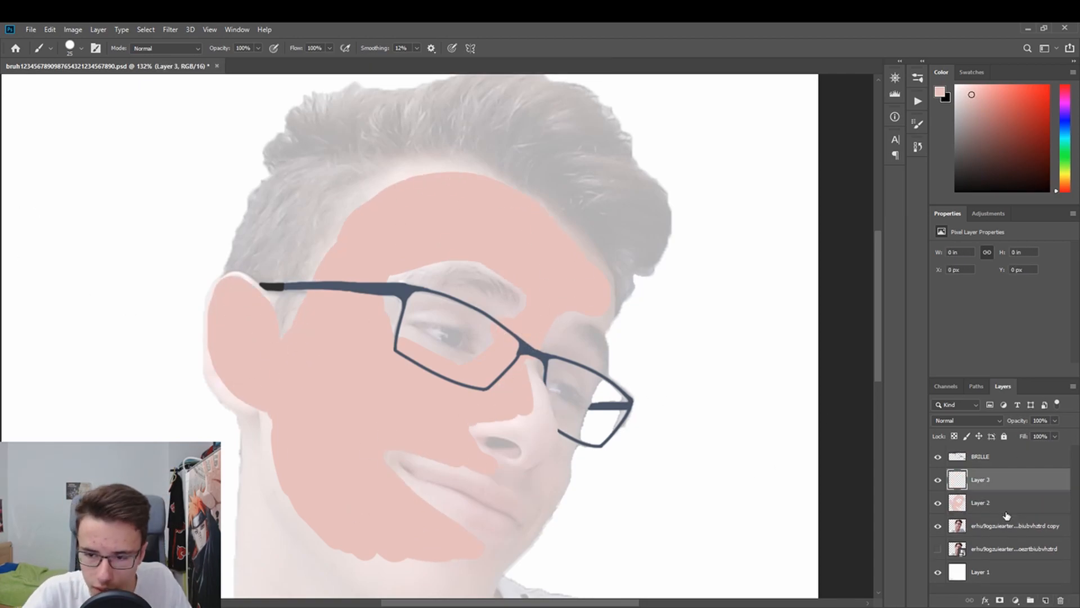
{"action": "left_click", "coordinate": [494, 282], "text": "alt"}
{"action": "scroll", "coordinate": [444, 276], "scroll_direction": "up", "scroll_amount": 3}
{"action": "left_click", "coordinate": [998, 162]}
{"action": "left_click_drag", "start_coordinate": [359, 300], "coordinate": [516, 331]}
{"action": "key", "text": "ctrl+z"}
{"action": "left_click", "coordinate": [1065, 188]}
{"action": "mouse_move", "coordinate": [602, 331]}
{"action": "left_mouse_down"}
{"action": "mouse_move", "coordinate": [559, 387]}
{"action": "mouse_move", "coordinate": [350, 304]}
{"action": "mouse_move", "coordinate": [231, 315]}
{"action": "left_mouse_up"}
{"action": "key", "text": "ctrl+z"}
{"action": "mouse_move", "coordinate": [600, 333]}
{"action": "left_mouse_down"}
{"action": "mouse_move", "coordinate": [391, 243]}
{"action": "mouse_move", "coordinate": [307, 275]}
{"action": "left_mouse_up"}
{"action": "key", "text": "ctrl+z"}
{"action": "key", "text": "ctrl+z"}
{"action": "left_click_drag", "start_coordinate": [229, 304], "coordinate": [315, 273]}
{"action": "mouse_move", "coordinate": [253, 302]}
{"action": "left_mouse_down"}
{"action": "mouse_move", "coordinate": [367, 282]}
{"action": "mouse_move", "coordinate": [568, 344]}
{"action": "left_mouse_up"}
Paint the second eyebrow, above the lens on the far side of the nose, in the same dark brown.
{"action": "mouse_move", "coordinate": [791, 465]}
{"action": "left_mouse_down"}
{"action": "mouse_move", "coordinate": [518, 282]}
{"action": "mouse_move", "coordinate": [618, 409]}
{"action": "left_mouse_up"}
{"action": "key", "text": "ctrl+z"}
{"action": "left_click_drag", "start_coordinate": [519, 282], "coordinate": [603, 324]}
{"action": "mouse_move", "coordinate": [616, 409]}
{"action": "left_mouse_down"}
{"action": "mouse_move", "coordinate": [586, 326]}
{"action": "mouse_move", "coordinate": [613, 409]}
{"action": "left_mouse_up"}
{"action": "key", "text": "ctrl+z"}
{"action": "left_click_drag", "start_coordinate": [505, 313], "coordinate": [611, 409]}
{"action": "left_click_drag", "start_coordinate": [605, 388], "coordinate": [532, 299]}
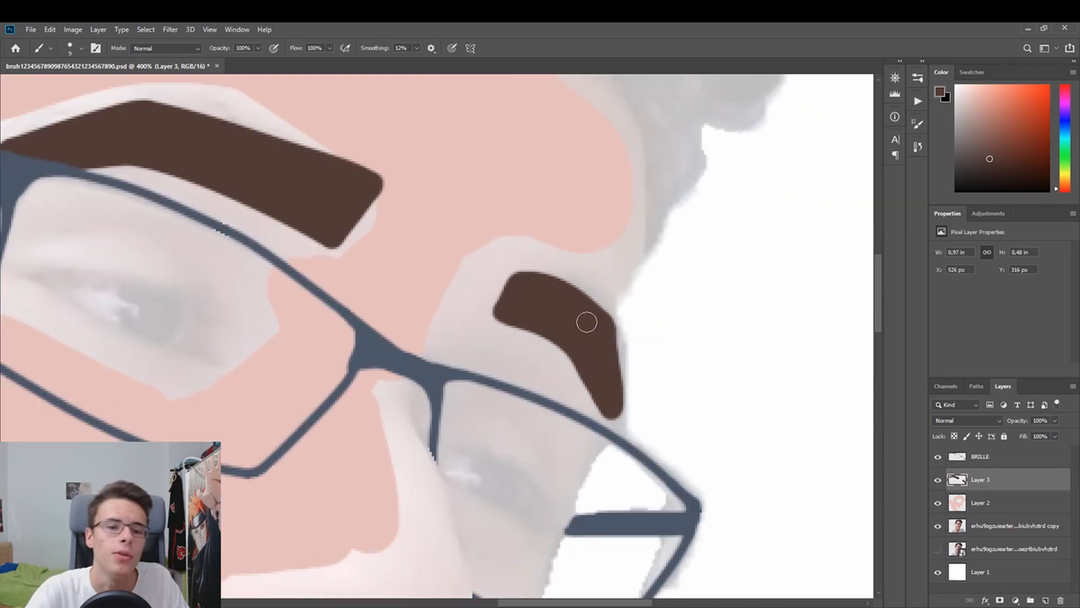
Add a new layer directly above Layer 2 for the eyes.
{"action": "scroll", "coordinate": [106, 351], "scroll_direction": "down", "scroll_amount": 3}
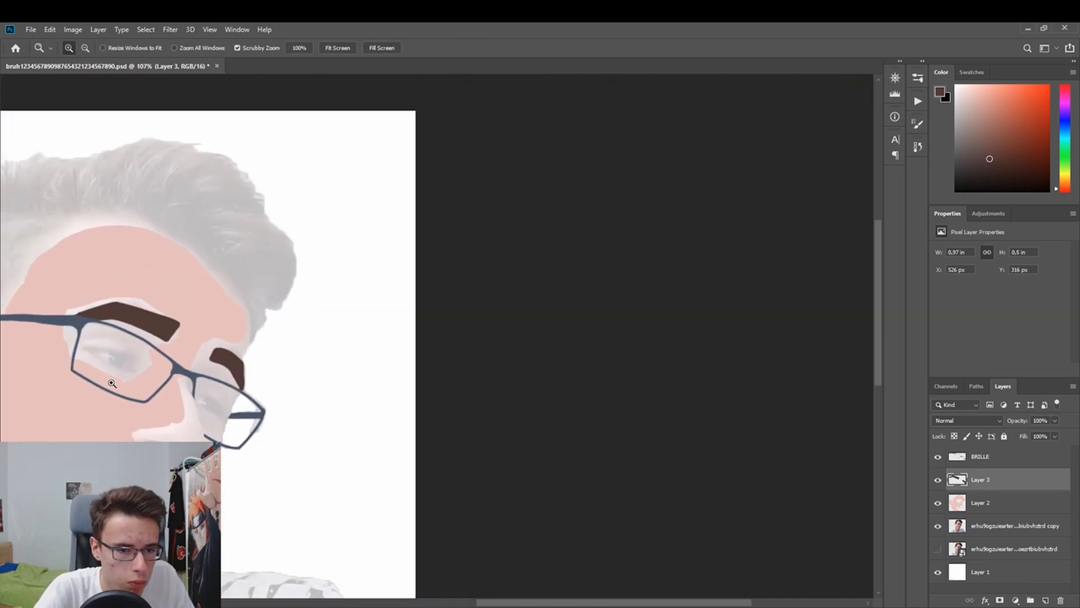
{"action": "scroll", "coordinate": [213, 407], "scroll_direction": "up", "scroll_amount": 2}
{"action": "left_click", "coordinate": [980, 502]}
{"action": "left_click", "coordinate": [1045, 600]}
{"action": "scroll", "coordinate": [452, 388], "scroll_direction": "up", "scroll_amount": 2}
{"action": "left_click_drag", "start_coordinate": [304, 353], "coordinate": [503, 383]}
{"action": "left_click_drag", "start_coordinate": [478, 366], "coordinate": [544, 479]}
{"action": "mouse_move", "coordinate": [311, 351]}
{"action": "left_mouse_down"}
{"action": "mouse_move", "coordinate": [574, 466]}
{"action": "mouse_move", "coordinate": [533, 407]}
{"action": "left_mouse_up"}
{"action": "key", "text": "ctrl+z"}
{"action": "key", "text": "ctrl+z"}
{"action": "key", "text": "ctrl+z"}
{"action": "key", "text": "ctrl+z"}
{"action": "key", "text": "ctrl+z"}
{"action": "key", "text": "ctrl+z"}
Draw thin black lines along the upper lid and inner corner of the eye below the longer eyebrow.
{"action": "left_click_drag", "start_coordinate": [283, 345], "coordinate": [528, 385]}
{"action": "mouse_move", "coordinate": [477, 350]}
{"action": "left_mouse_down"}
{"action": "mouse_move", "coordinate": [539, 424]}
{"action": "mouse_move", "coordinate": [551, 483]}
{"action": "left_mouse_up"}
{"action": "key", "text": "ctrl+z"}
{"action": "left_click_drag", "start_coordinate": [503, 366], "coordinate": [548, 478]}
{"action": "mouse_move", "coordinate": [274, 333]}
{"action": "left_mouse_down"}
{"action": "mouse_move", "coordinate": [598, 485]}
{"action": "mouse_move", "coordinate": [587, 477]}
{"action": "left_mouse_up"}
{"action": "key", "text": "ctrl+z"}
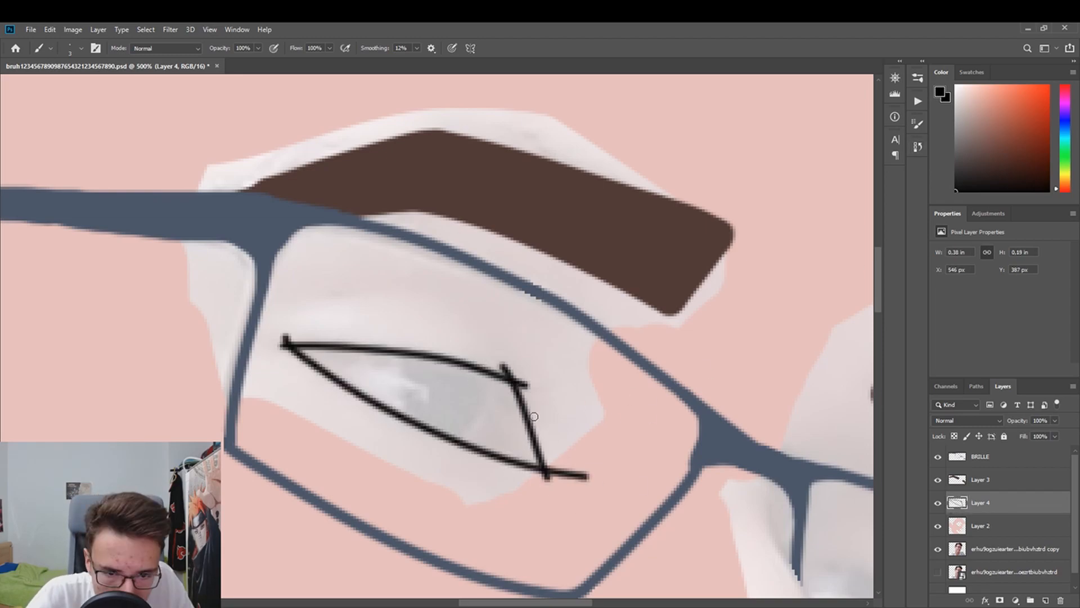
Raise the opacity of the photo copy layer and make Layer 4 active again.
{"action": "key", "text": "ctrl+z"}
{"action": "left_click", "coordinate": [1015, 548]}
{"action": "left_click", "coordinate": [1055, 420]}
{"action": "left_click_drag", "start_coordinate": [1045, 431], "coordinate": [1057, 423]}
{"action": "left_click", "coordinate": [1002, 502]}
Redraw the lower lid of the first eye as a black curve from the outer corner to the inner corner.
{"action": "mouse_move", "coordinate": [277, 330]}
{"action": "left_mouse_down"}
{"action": "mouse_move", "coordinate": [564, 493]}
{"action": "mouse_move", "coordinate": [591, 462]}
{"action": "mouse_move", "coordinate": [571, 463]}
{"action": "mouse_move", "coordinate": [612, 472]}
{"action": "mouse_move", "coordinate": [563, 461]}
{"action": "left_mouse_up"}
{"action": "key", "text": "ctrl+z"}
{"action": "key", "text": "ctrl+z"}
{"action": "key", "text": "ctrl+z"}
{"action": "key", "text": "ctrl+z"}
Erase the overshooting line ends at the corners of the first eye's outline.
{"action": "key", "text": "e"}
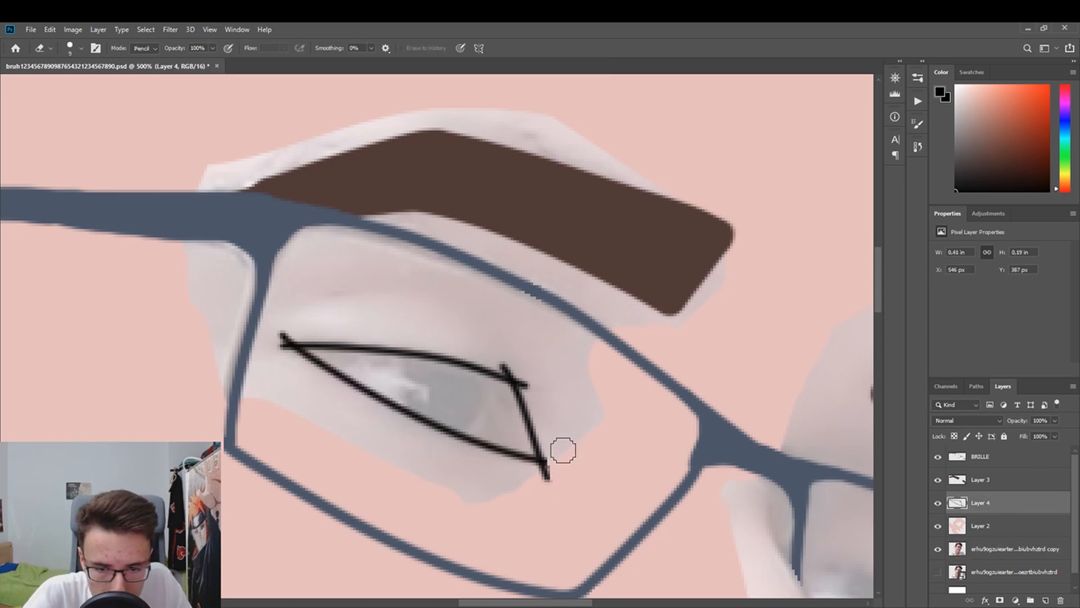
{"action": "key", "text": "z"}
{"action": "left_click_drag", "start_coordinate": [528, 399], "coordinate": [591, 399]}
{"action": "key", "text": "e"}
{"action": "left_click_drag", "start_coordinate": [470, 315], "coordinate": [487, 339]}
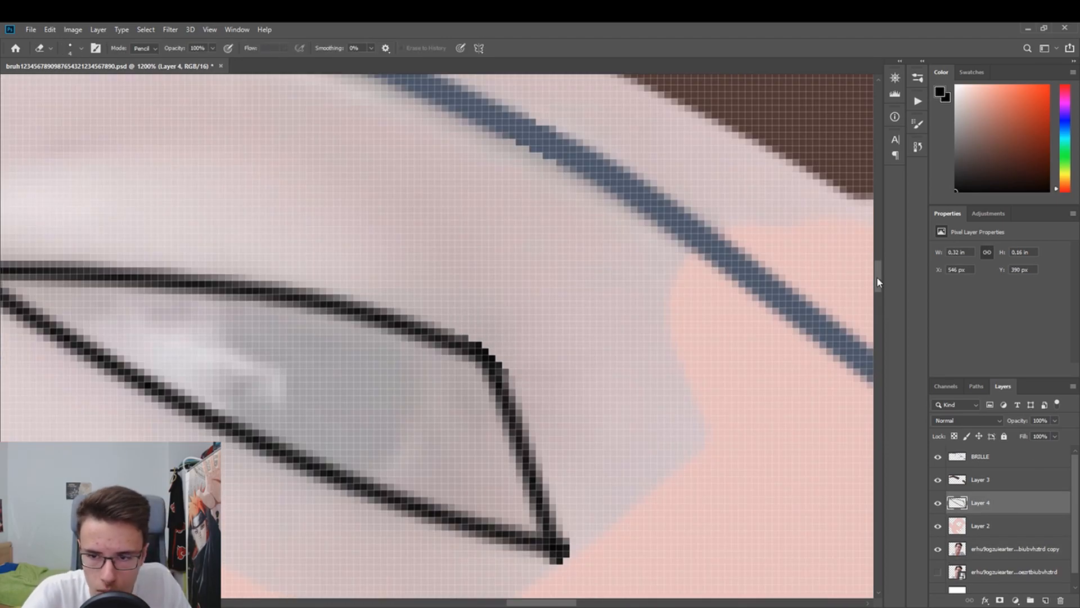
{"action": "left_click_drag", "start_coordinate": [880, 279], "coordinate": [887, 300]}
{"action": "left_click_drag", "start_coordinate": [328, 96], "coordinate": [333, 113]}
Draw the black upper and lower lid lines of the second eye behind the far lens.
{"action": "key", "text": "z"}
{"action": "left_click_drag", "start_coordinate": [506, 520], "coordinate": [429, 526]}
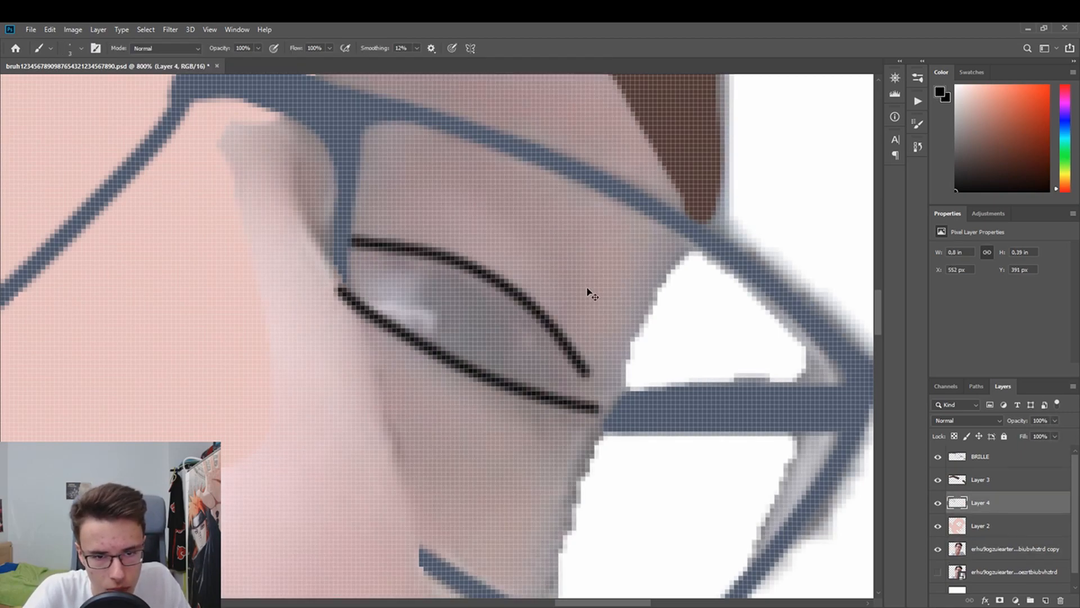
{"action": "key", "text": "ctrl+z"}
{"action": "left_click_drag", "start_coordinate": [349, 246], "coordinate": [596, 407]}
{"action": "key", "text": "e"}
Outline the first eye's iris in black and fill it solid black.
{"action": "key", "text": "b"}
{"action": "left_click_drag", "start_coordinate": [444, 265], "coordinate": [405, 346]}
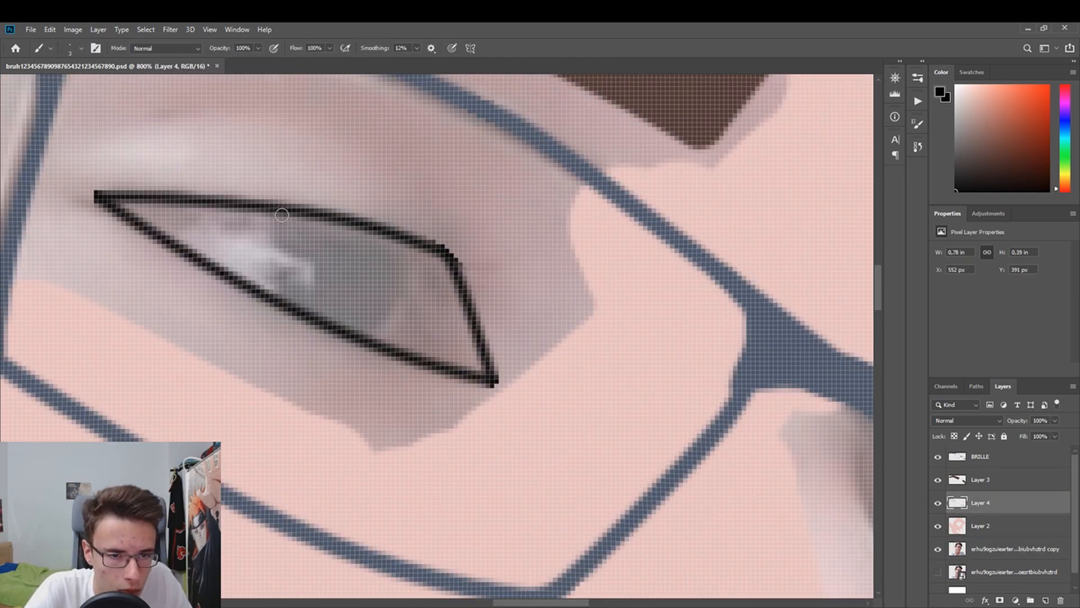
{"action": "left_click_drag", "start_coordinate": [281, 211], "coordinate": [417, 242]}
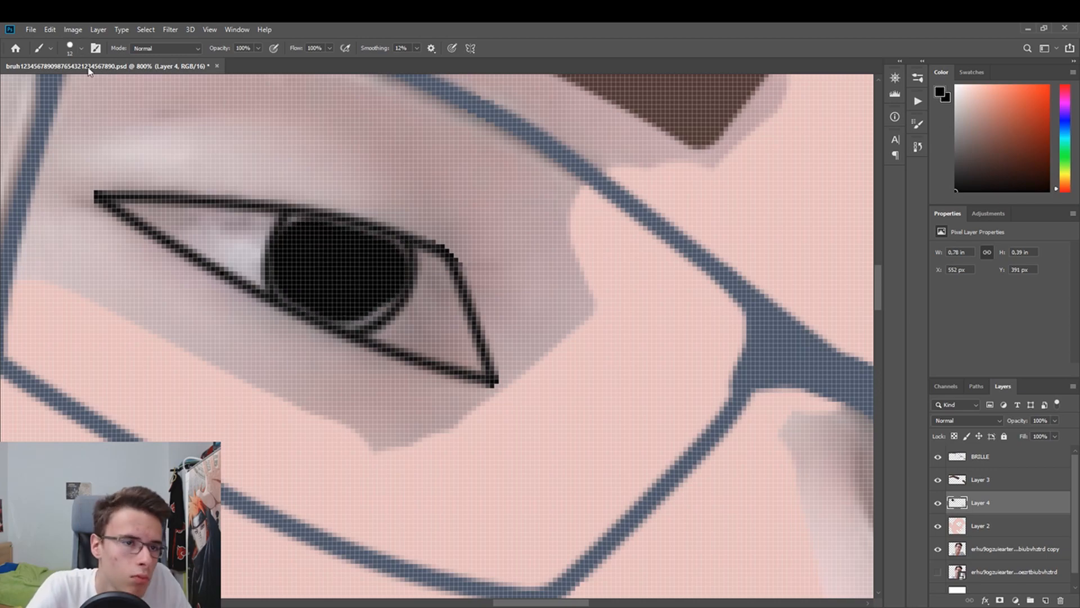
{"action": "mouse_move", "coordinate": [306, 233]}
{"action": "left_mouse_down"}
{"action": "mouse_move", "coordinate": [294, 241]}
{"action": "mouse_move", "coordinate": [375, 320]}
{"action": "left_mouse_up"}
Paint a solid black iris in the second eye.
{"action": "left_click_drag", "start_coordinate": [545, 602], "coordinate": [599, 602]}
{"action": "left_click_drag", "start_coordinate": [879, 293], "coordinate": [880, 318]}
{"action": "mouse_move", "coordinate": [495, 286]}
{"action": "left_mouse_down"}
{"action": "mouse_move", "coordinate": [465, 323]}
{"action": "mouse_move", "coordinate": [537, 346]}
{"action": "left_mouse_up"}
{"action": "left_click_drag", "start_coordinate": [602, 602], "coordinate": [547, 601]}
{"action": "left_click_drag", "start_coordinate": [878, 312], "coordinate": [878, 285]}
Add a new layer above Layer 4 for the mouth.
{"action": "key", "text": "z"}
{"action": "left_click", "coordinate": [362, 49]}
{"action": "left_click_drag", "start_coordinate": [491, 293], "coordinate": [540, 292]}
{"action": "left_click", "coordinate": [1007, 526]}
{"action": "left_click", "coordinate": [1007, 502]}
{"action": "key", "text": "b"}
{"action": "left_click", "coordinate": [1045, 600]}
Sample the lip colour from the photo copy layer and rename the new layer "lips".
{"action": "key", "text": "z"}
{"action": "left_click", "coordinate": [470, 487]}
{"action": "left_click", "coordinate": [1015, 572]}
{"action": "key", "text": "i"}
{"action": "left_click", "coordinate": [468, 415]}
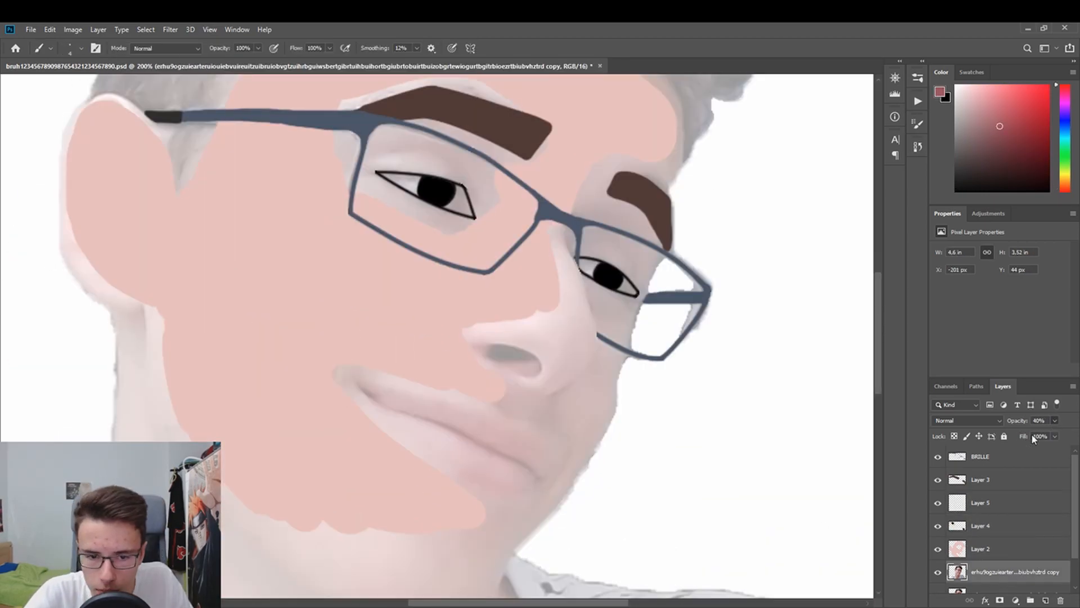
{"action": "double_click", "coordinate": [980, 502]}
{"action": "type", "text": "lip"}
Paint a first short reddish patch on the middle of the upper lip.
{"action": "left_click", "coordinate": [478, 470]}
{"action": "left_click_drag", "start_coordinate": [336, 363], "coordinate": [568, 471]}
{"action": "key", "text": "ctrl+z"}
{"action": "left_click_drag", "start_coordinate": [437, 390], "coordinate": [529, 427]}
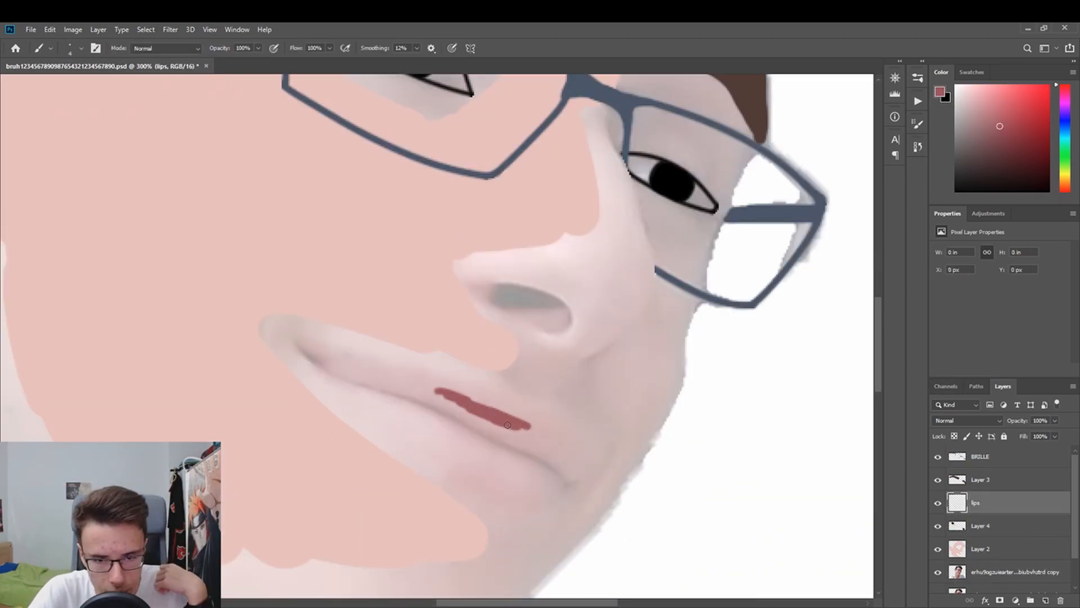
Draw the parting line between the lips on the lips layer as separate thin dark strokes following the photo.
{"action": "left_click", "coordinate": [1015, 571]}
{"action": "left_click", "coordinate": [1006, 502]}
{"action": "left_click", "coordinate": [982, 166]}
{"action": "left_click_drag", "start_coordinate": [309, 355], "coordinate": [532, 459]}
{"action": "key", "text": "ctrl+z"}
{"action": "left_click", "coordinate": [455, 429]}
{"action": "left_click", "coordinate": [81, 48]}
{"action": "mouse_move", "coordinate": [253, 324]}
{"action": "left_mouse_down"}
{"action": "mouse_move", "coordinate": [602, 500]}
{"action": "mouse_move", "coordinate": [336, 371]}
{"action": "mouse_move", "coordinate": [495, 436]}
{"action": "left_mouse_up"}
{"action": "key", "text": "ctrl+z"}
{"action": "key", "text": "ctrl+z"}
{"action": "key", "text": "ctrl+z"}
{"action": "mouse_move", "coordinate": [522, 452]}
{"action": "left_mouse_down"}
{"action": "mouse_move", "coordinate": [623, 508]}
{"action": "mouse_move", "coordinate": [606, 503]}
{"action": "left_mouse_up"}
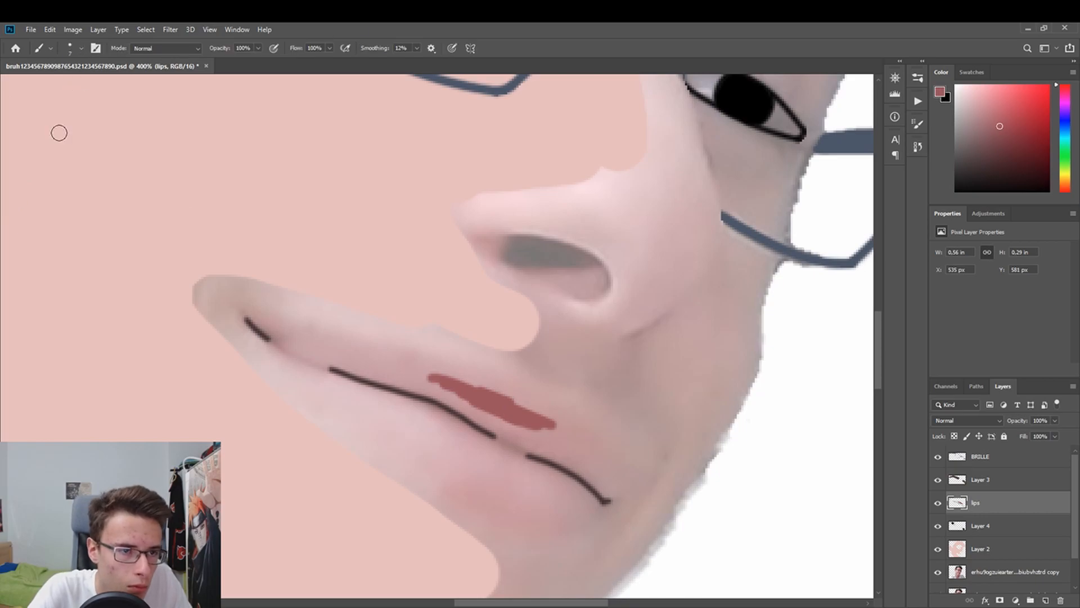
Paint the upper lip red from the mouth corner towards its middle.
{"action": "left_click_drag", "start_coordinate": [297, 342], "coordinate": [377, 366]}
{"action": "left_click_drag", "start_coordinate": [306, 365], "coordinate": [539, 505]}
{"action": "key", "text": "ctrl+z"}
{"action": "key", "text": "ctrl+z"}
{"action": "left_click_drag", "start_coordinate": [328, 347], "coordinate": [561, 442]}
{"action": "key", "text": "ctrl+z"}
{"action": "mouse_move", "coordinate": [346, 358]}
{"action": "left_mouse_down"}
{"action": "mouse_move", "coordinate": [453, 387]}
{"action": "mouse_move", "coordinate": [304, 347]}
{"action": "left_mouse_up"}
Fill the lower lip with red and close the area around the dark parting line.
{"action": "left_click_drag", "start_coordinate": [591, 506], "coordinate": [293, 375]}
{"action": "key", "text": "ctrl+z"}
{"action": "mouse_move", "coordinate": [596, 508]}
{"action": "left_mouse_down"}
{"action": "mouse_move", "coordinate": [336, 403]}
{"action": "mouse_move", "coordinate": [457, 474]}
{"action": "mouse_move", "coordinate": [524, 499]}
{"action": "mouse_move", "coordinate": [475, 463]}
{"action": "left_mouse_up"}
{"action": "mouse_move", "coordinate": [350, 402]}
{"action": "left_mouse_down"}
{"action": "mouse_move", "coordinate": [579, 498]}
{"action": "mouse_move", "coordinate": [284, 351]}
{"action": "left_mouse_up"}
{"action": "left_click_drag", "start_coordinate": [515, 427], "coordinate": [355, 371]}
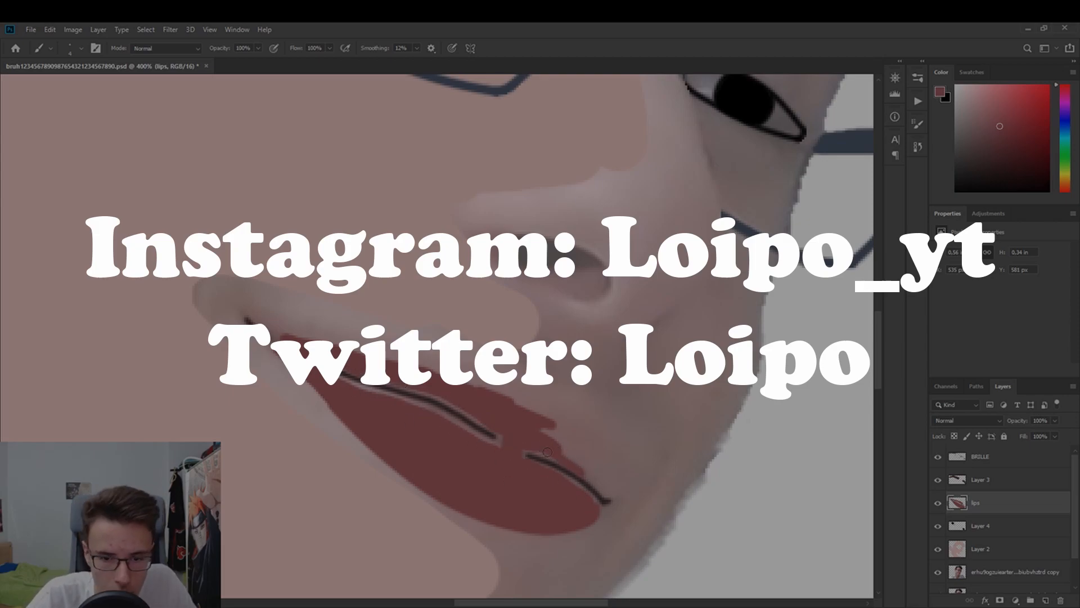
{"action": "key", "text": "w"}
{"action": "key", "text": "shift+w"}
{"action": "left_click", "coordinate": [395, 389]}
{"action": "key", "text": "b"}
{"action": "key", "text": "w"}
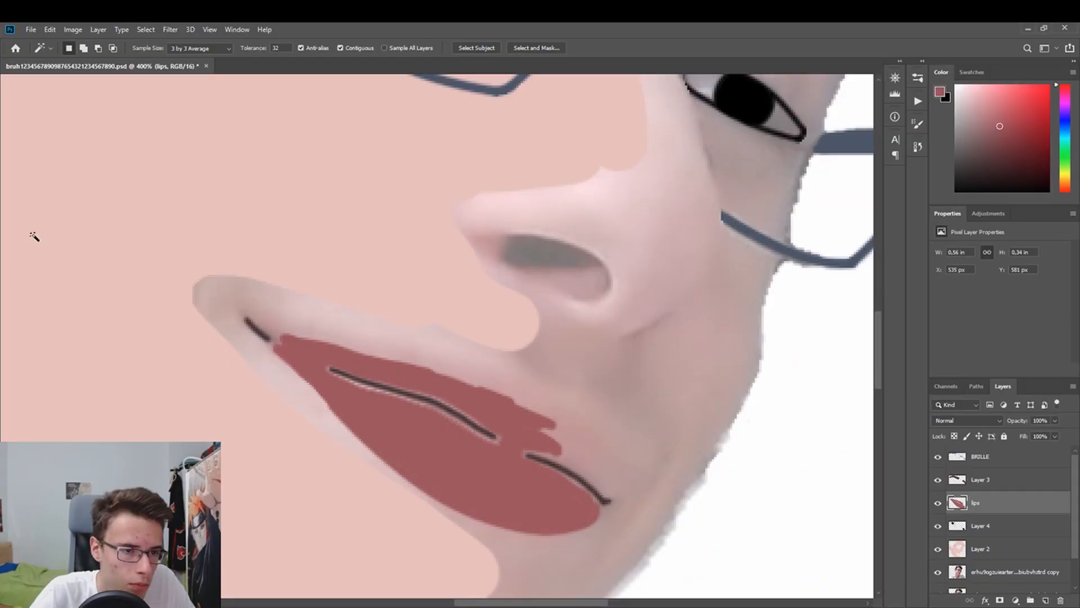
Fill the rest of the upper lip with red up to the far mouth corner and smooth its outline.
{"action": "scroll", "coordinate": [490, 468], "scroll_direction": "up", "scroll_amount": 1}
{"action": "key", "text": "b"}
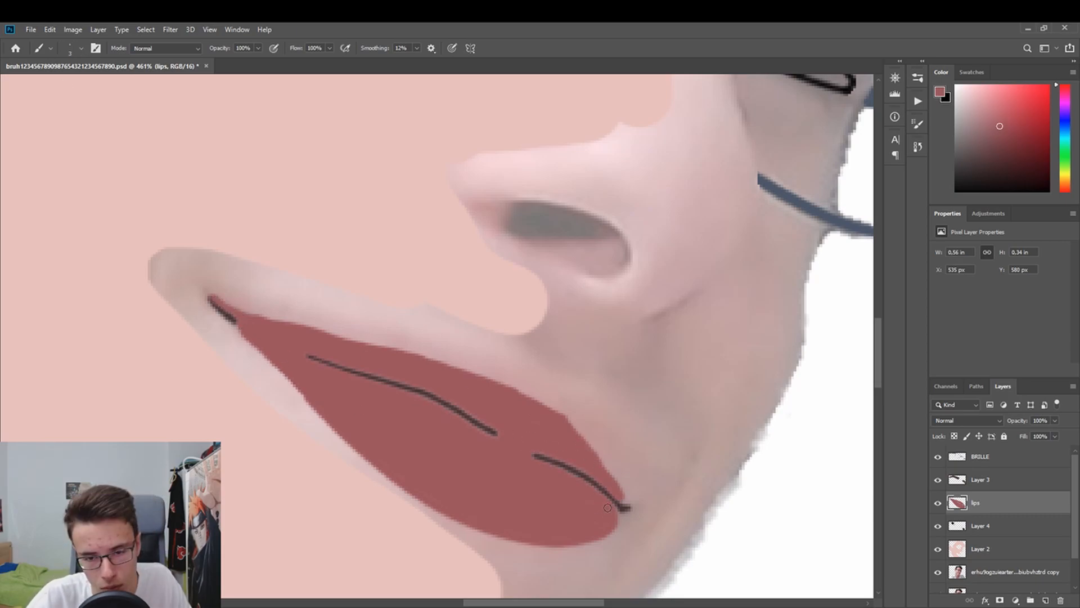
Paint the nostril opening near-black on the lips layer, following its shape in the photo.
{"action": "key", "text": "z"}
{"action": "left_click_drag", "start_coordinate": [481, 366], "coordinate": [337, 366]}
{"action": "left_click_drag", "start_coordinate": [500, 339], "coordinate": [664, 340]}
{"action": "left_click_drag", "start_coordinate": [262, 310], "coordinate": [225, 310]}
{"action": "key", "text": "b"}
{"action": "left_click", "coordinate": [970, 179]}
{"action": "left_click", "coordinate": [1065, 187]}
{"action": "left_click_drag", "start_coordinate": [385, 328], "coordinate": [424, 326]}
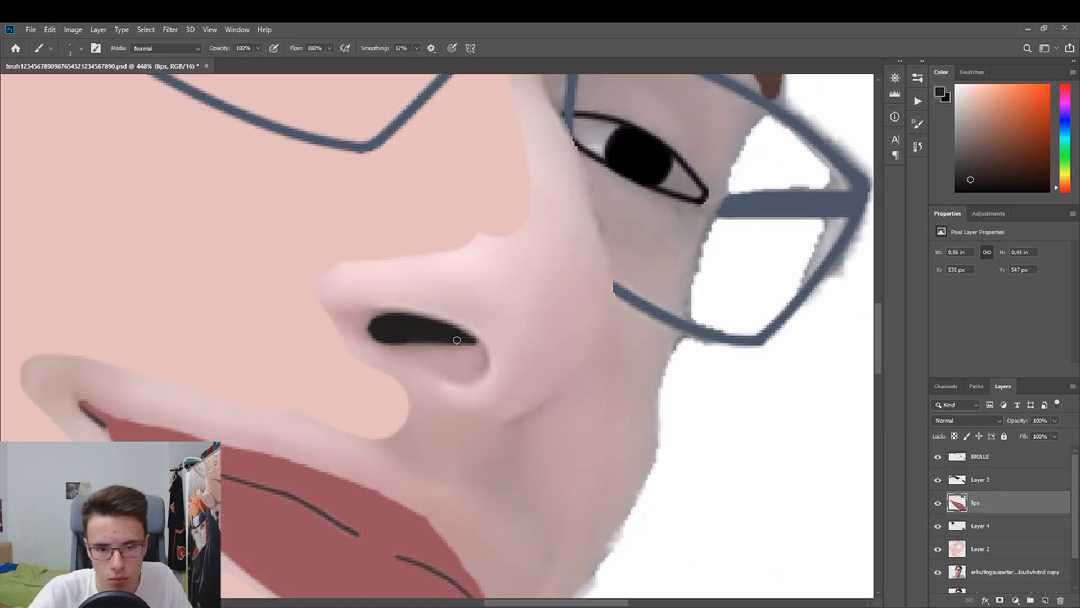
{"action": "key", "text": "w"}
{"action": "key", "text": "ctrl+d"}
{"action": "key", "text": "b"}
Add a new layer above the lips layer and sample the brown hair colour from the photo copy.
{"action": "key", "text": "z"}
{"action": "mouse_move", "coordinate": [417, 306]}
{"action": "left_mouse_down"}
{"action": "mouse_move", "coordinate": [328, 350]}
{"action": "mouse_move", "coordinate": [879, 276]}
{"action": "left_mouse_up"}
{"action": "left_click", "coordinate": [1045, 600]}
{"action": "scroll", "coordinate": [1012, 534], "scroll_direction": "down", "scroll_amount": 3}
{"action": "left_click", "coordinate": [1015, 557]}
{"action": "key", "text": "0"}
{"action": "key", "text": "i"}
{"action": "left_click", "coordinate": [553, 112]}
Lower the photo copy's opacity and name the new layer "hair".
{"action": "left_click", "coordinate": [1056, 421]}
{"action": "left_click_drag", "start_coordinate": [1062, 432], "coordinate": [1022, 432]}
{"action": "double_click", "coordinate": [980, 466]}
{"action": "type", "text": "hair"}
{"action": "key", "text": "Return"}
Paint the hair brown from the ear across to the far temple and refine its edges with a smaller brush.
{"action": "key", "text": "b"}
{"action": "mouse_move", "coordinate": [350, 264]}
{"action": "left_mouse_down"}
{"action": "mouse_move", "coordinate": [368, 197]}
{"action": "mouse_move", "coordinate": [535, 178]}
{"action": "mouse_move", "coordinate": [346, 188]}
{"action": "mouse_move", "coordinate": [646, 222]}
{"action": "mouse_move", "coordinate": [349, 315]}
{"action": "mouse_move", "coordinate": [715, 287]}
{"action": "mouse_move", "coordinate": [703, 140]}
{"action": "mouse_move", "coordinate": [766, 285]}
{"action": "mouse_move", "coordinate": [495, 121]}
{"action": "mouse_move", "coordinate": [610, 178]}
{"action": "left_mouse_up"}
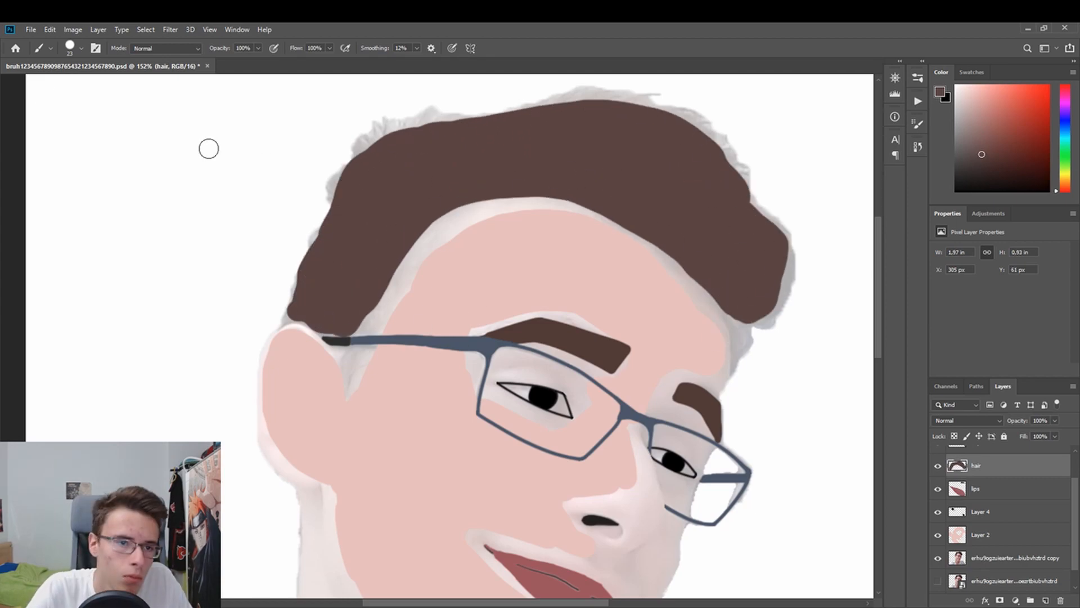
{"action": "key", "text": "bracketleft"}
{"action": "key", "text": "bracketleft"}
{"action": "key", "text": "ctrl+plus"}
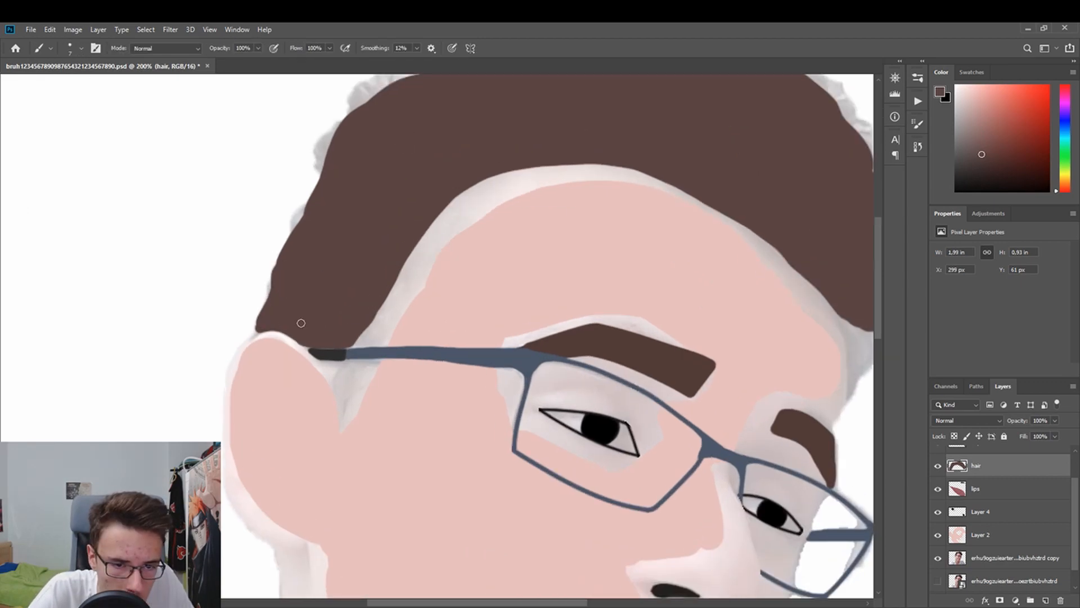
{"action": "scroll", "coordinate": [337, 519], "scroll_direction": "right", "scroll_amount": 5}
{"action": "mouse_move", "coordinate": [570, 374]}
{"action": "left_mouse_down"}
{"action": "mouse_move", "coordinate": [613, 309]}
{"action": "mouse_move", "coordinate": [585, 356]}
{"action": "left_mouse_up"}
{"action": "scroll", "coordinate": [585, 356], "scroll_direction": "up", "scroll_amount": 3}
{"action": "scroll", "coordinate": [436, 335], "scroll_direction": "left", "scroll_amount": 4}
{"action": "scroll", "coordinate": [225, 551], "scroll_direction": "up", "scroll_amount": 2}
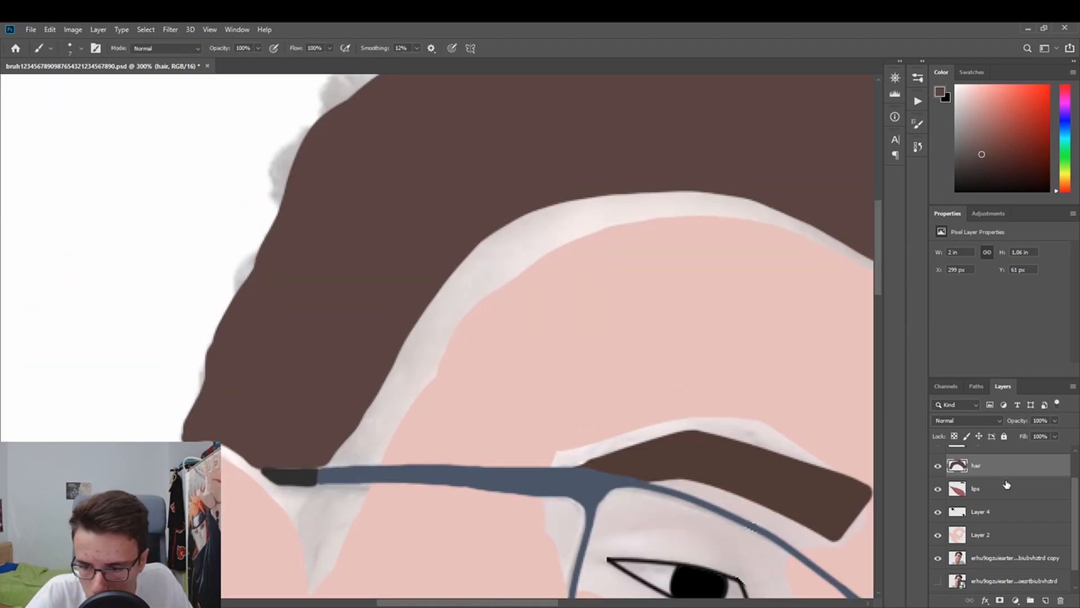
Add a new layer above the hair layer and set the brush colour to black.
{"action": "scroll", "coordinate": [437, 336], "scroll_direction": "down", "scroll_amount": 5}
{"action": "scroll", "coordinate": [506, 489], "scroll_direction": "up", "scroll_amount": 2}
{"action": "left_click", "coordinate": [1046, 600]}
{"action": "left_click", "coordinate": [129, 185], "text": "alt"}
{"action": "left_click", "coordinate": [965, 114]}
{"action": "left_click_drag", "start_coordinate": [962, 147], "coordinate": [955, 191]}
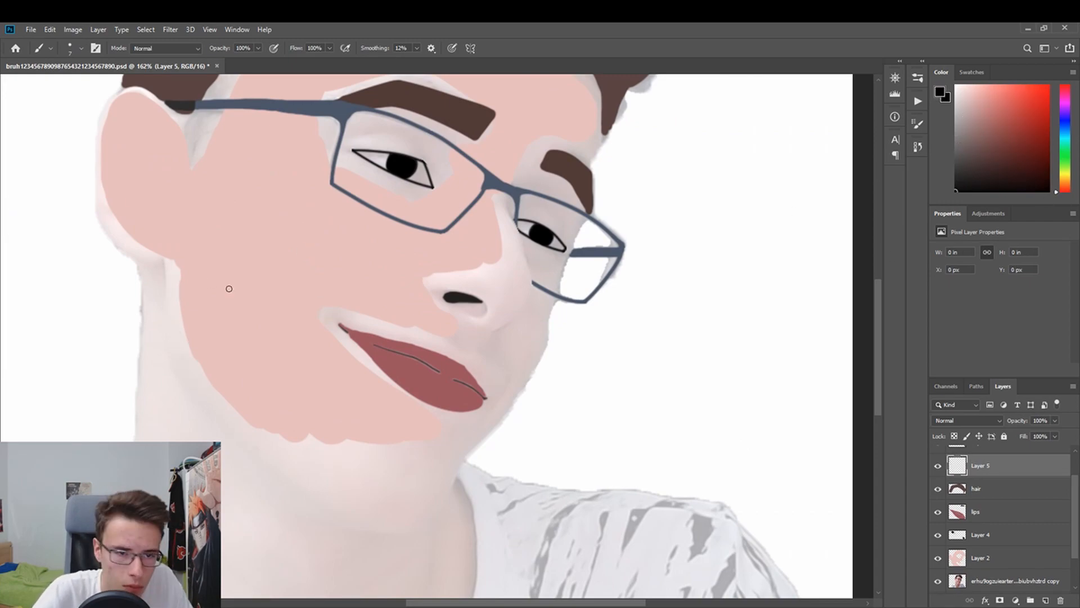
Outline the jaw with a thin black line from below the ear down towards the chin.
{"action": "left_click_drag", "start_coordinate": [162, 256], "coordinate": [167, 396]}
{"action": "left_click_drag", "start_coordinate": [163, 341], "coordinate": [389, 573]}
{"action": "key", "text": "ctrl+z"}
{"action": "left_click_drag", "start_coordinate": [151, 335], "coordinate": [397, 581]}
{"action": "left_click_drag", "start_coordinate": [258, 483], "coordinate": [460, 568]}
{"action": "key", "text": "ctrl+z"}
{"action": "mouse_move", "coordinate": [274, 504]}
{"action": "left_mouse_down"}
{"action": "mouse_move", "coordinate": [456, 533]}
{"action": "mouse_move", "coordinate": [399, 544]}
{"action": "mouse_move", "coordinate": [419, 553]}
{"action": "left_mouse_up"}
{"action": "key", "text": "ctrl+z"}
Redraw the black line along the underside of the chin to follow the photo.
{"action": "key", "text": "ctrl+z"}
{"action": "left_click_drag", "start_coordinate": [321, 522], "coordinate": [443, 537]}
{"action": "key", "text": "ctrl+z"}
{"action": "mouse_move", "coordinate": [317, 522]}
{"action": "left_mouse_down"}
{"action": "mouse_move", "coordinate": [457, 527]}
{"action": "mouse_move", "coordinate": [482, 442]}
{"action": "left_mouse_up"}
{"action": "key", "text": "ctrl+z"}
{"action": "key", "text": "ctrl+z"}
{"action": "key", "text": "ctrl+z"}
Continue the black jawline from the chin up towards the far cheek.
{"action": "left_click_drag", "start_coordinate": [411, 540], "coordinate": [464, 417]}
{"action": "left_click_drag", "start_coordinate": [447, 496], "coordinate": [549, 382]}
{"action": "key", "text": "ctrl+z"}
{"action": "key", "text": "ctrl+z"}
{"action": "mouse_move", "coordinate": [461, 472]}
{"action": "left_mouse_down"}
{"action": "mouse_move", "coordinate": [576, 359]}
{"action": "mouse_move", "coordinate": [563, 366]}
{"action": "left_mouse_up"}
{"action": "key", "text": "ctrl+z"}
Trim the overlapping stroke ends of the jawline with the Eraser and lower the jawline layer's opacity.
{"action": "key", "text": "e"}
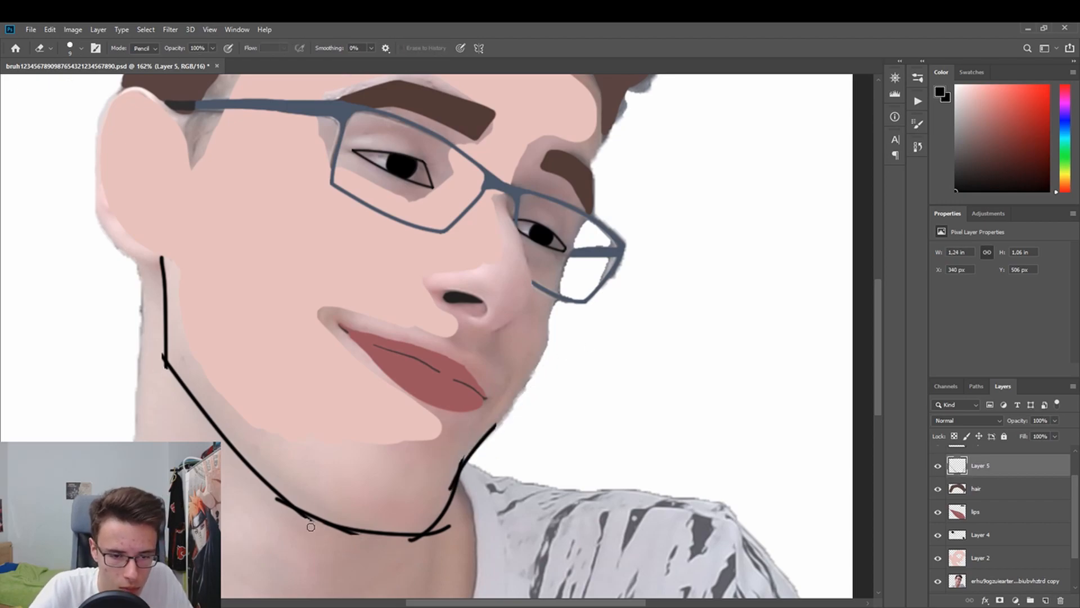
{"action": "left_click_drag", "start_coordinate": [406, 541], "coordinate": [420, 540]}
{"action": "left_click_drag", "start_coordinate": [1054, 420], "coordinate": [1028, 439]}
Cover the rest of the face and the neck with the sampled skin colour on Layer 2.
{"action": "left_click", "coordinate": [992, 557]}
{"action": "key", "text": "z"}
{"action": "mouse_move", "coordinate": [319, 415]}
{"action": "left_mouse_down"}
{"action": "mouse_move", "coordinate": [282, 413]}
{"action": "mouse_move", "coordinate": [347, 413]}
{"action": "left_mouse_up"}
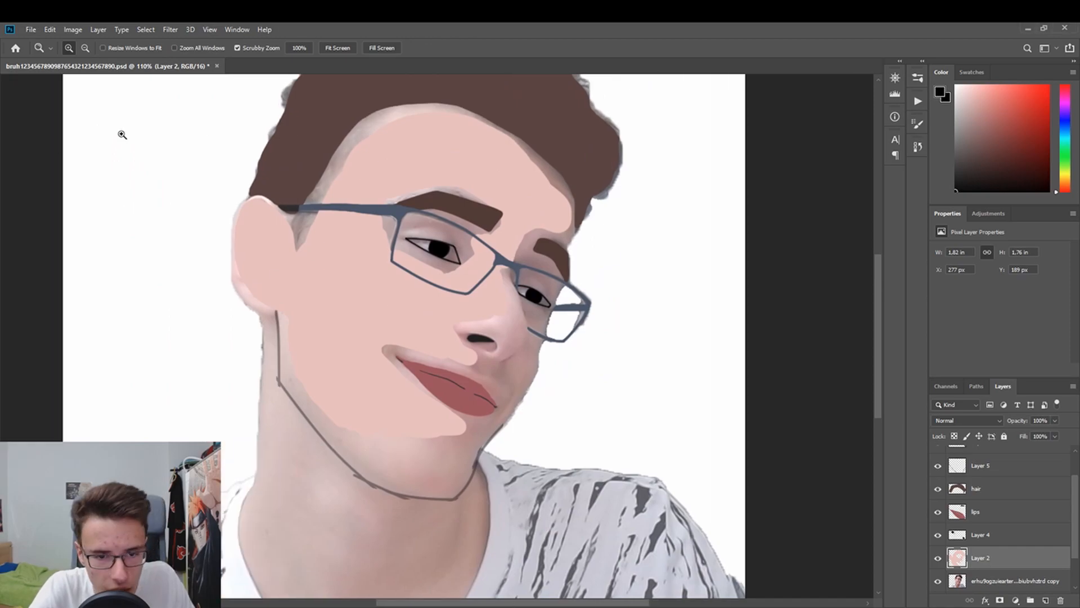
{"action": "left_click_drag", "start_coordinate": [461, 344], "coordinate": [475, 344]}
{"action": "key", "text": "b"}
{"action": "left_click", "coordinate": [288, 298], "text": "alt"}
{"action": "mouse_move", "coordinate": [282, 309]}
{"action": "left_mouse_down"}
{"action": "mouse_move", "coordinate": [440, 383]}
{"action": "mouse_move", "coordinate": [450, 477]}
{"action": "mouse_move", "coordinate": [566, 229]}
{"action": "mouse_move", "coordinate": [270, 204]}
{"action": "left_mouse_up"}
{"action": "scroll", "coordinate": [270, 241], "scroll_direction": "down", "scroll_amount": 3}
{"action": "left_click_drag", "start_coordinate": [270, 242], "coordinate": [475, 410]}
{"action": "scroll", "coordinate": [475, 410], "scroll_direction": "down", "scroll_amount": 3}
Add a new layer named "shirt" above Layer 2 and set the brush colour to white.
{"action": "left_click", "coordinate": [1045, 600]}
{"action": "double_click", "coordinate": [980, 558]}
{"action": "type", "text": "shirt"}
{"action": "key", "text": "Return"}
{"action": "left_click", "coordinate": [956, 85]}
Paint the shirt collar white around the whole neckline with a 17 px brush.
{"action": "mouse_move", "coordinate": [437, 461]}
{"action": "left_mouse_down"}
{"action": "mouse_move", "coordinate": [501, 237]}
{"action": "mouse_move", "coordinate": [497, 281]}
{"action": "mouse_move", "coordinate": [376, 499]}
{"action": "left_mouse_up"}
{"action": "key", "text": "ctrl+z"}
{"action": "key", "text": "bracketleft"}
{"action": "key", "text": "bracketleft"}
{"action": "key", "text": "bracketleft"}
{"action": "key", "text": "ctrl+z"}
{"action": "left_click_drag", "start_coordinate": [496, 249], "coordinate": [433, 464]}
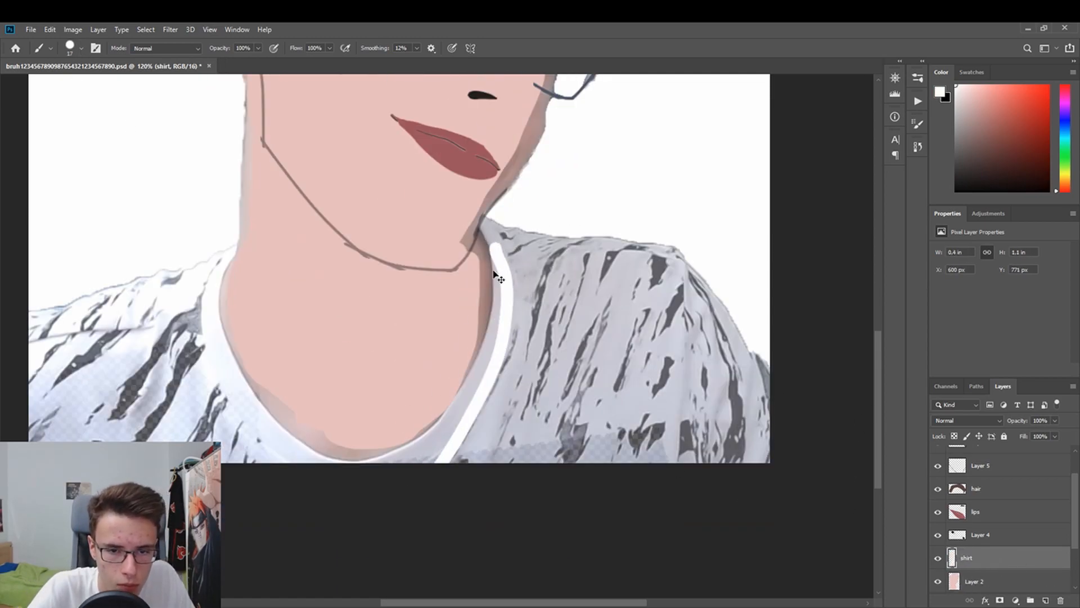
{"action": "left_click_drag", "start_coordinate": [499, 276], "coordinate": [405, 469]}
{"action": "left_click_drag", "start_coordinate": [216, 264], "coordinate": [234, 394]}
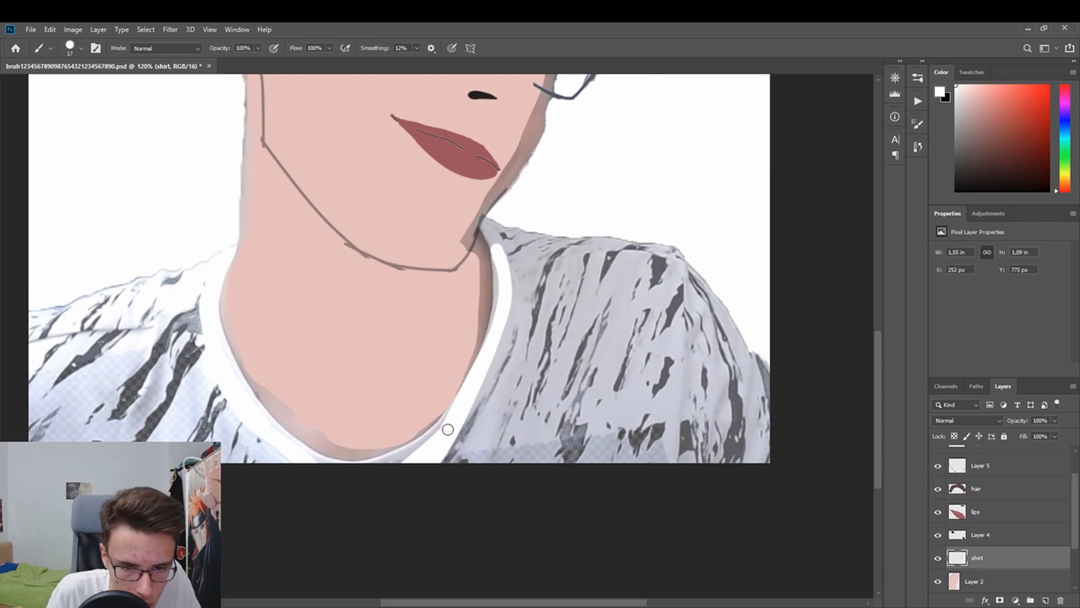
{"action": "key", "text": "z"}
{"action": "scroll", "coordinate": [144, 362], "scroll_direction": "up", "scroll_amount": 2}
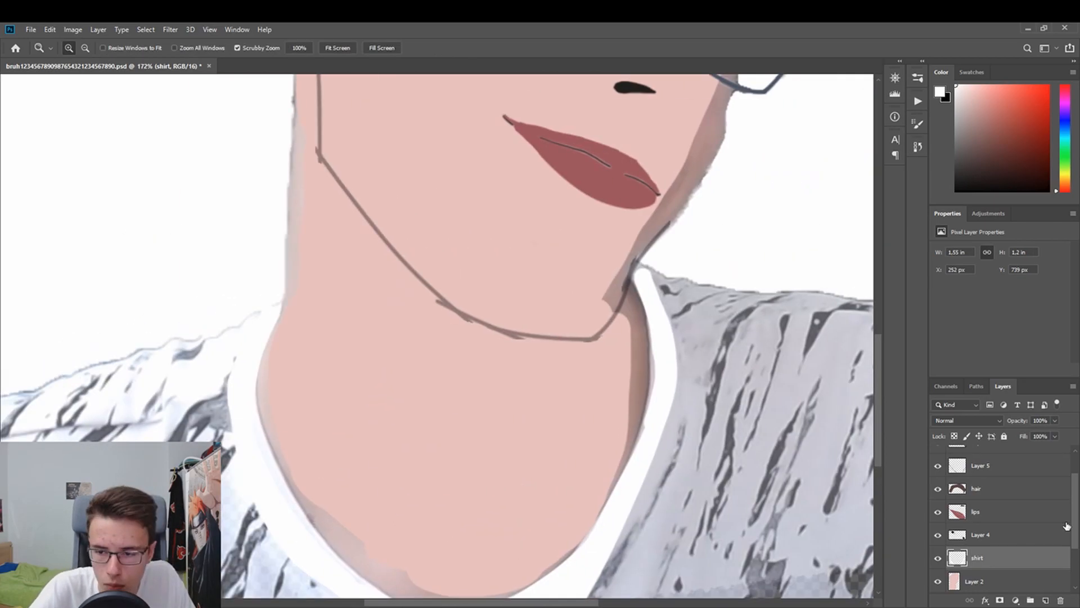
Set the photo copy layer's opacity to 95%.
{"action": "scroll", "coordinate": [1022, 550], "scroll_direction": "down", "scroll_amount": 3}
{"action": "left_click", "coordinate": [1015, 540]}
{"action": "left_click", "coordinate": [1054, 420]}
{"action": "left_click_drag", "start_coordinate": [1041, 432], "coordinate": [1061, 432]}
{"action": "scroll", "coordinate": [647, 337], "scroll_direction": "down", "scroll_amount": 1}
{"action": "key", "text": "b"}
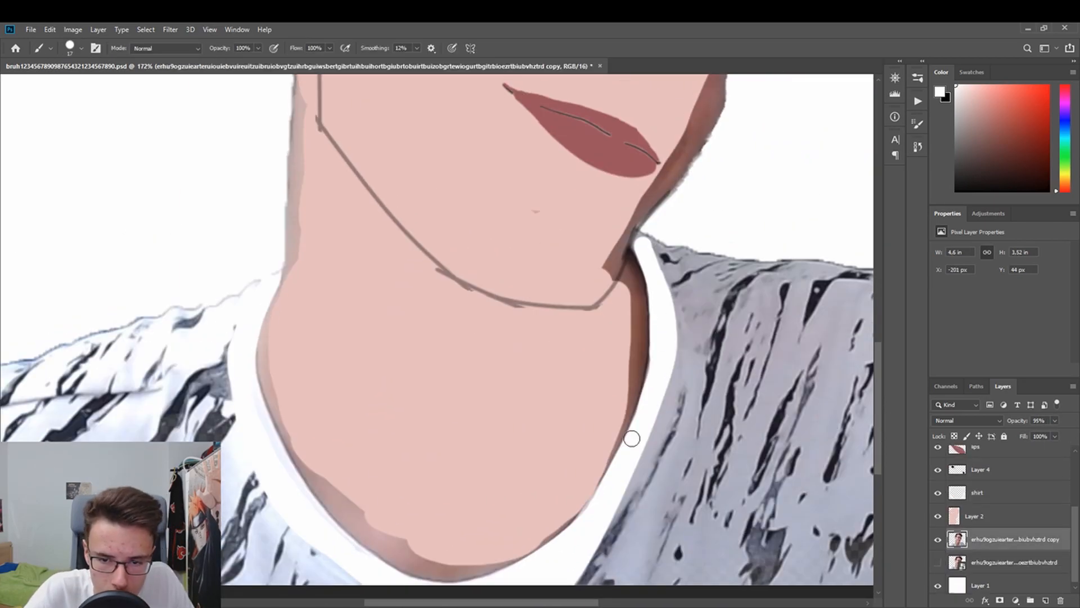
Fill the remaining neck edges along the collar with the sampled skin colour on Layer 2, using a 40 px brush.
{"action": "scroll", "coordinate": [632, 439], "scroll_direction": "down", "scroll_amount": 1}
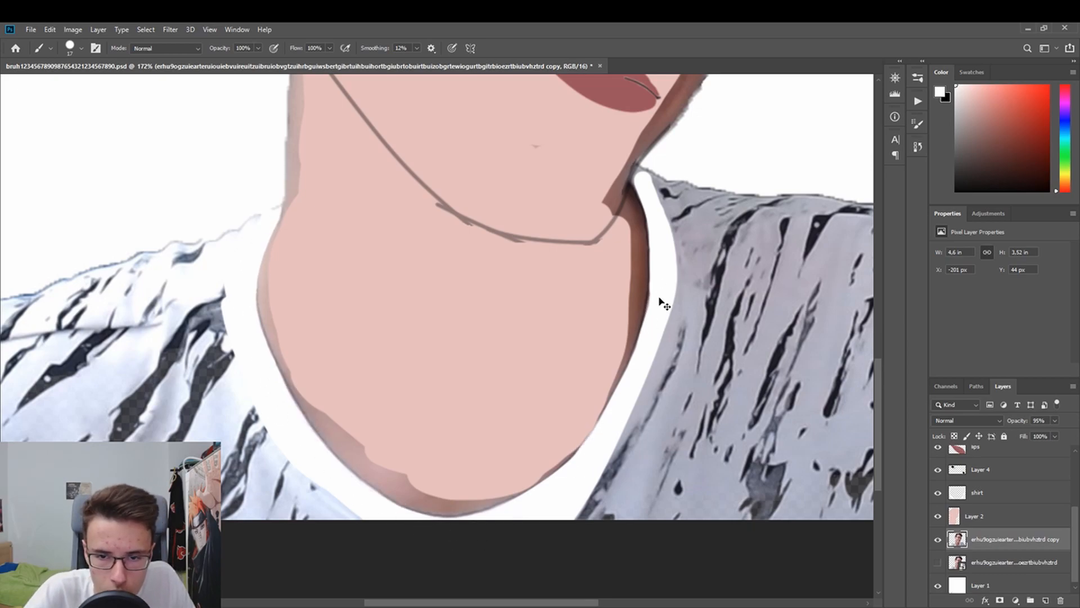
{"action": "left_click", "coordinate": [974, 516]}
{"action": "left_click", "coordinate": [298, 304], "text": "alt"}
{"action": "mouse_move", "coordinate": [271, 334]}
{"action": "left_mouse_down"}
{"action": "mouse_move", "coordinate": [270, 294]}
{"action": "mouse_move", "coordinate": [386, 463]}
{"action": "left_mouse_up"}
{"action": "key", "text": "ctrl+z"}
{"action": "left_click", "coordinate": [81, 49]}
{"action": "left_click_drag", "start_coordinate": [69, 84], "coordinate": [76, 84]}
{"action": "mouse_move", "coordinate": [284, 245]}
{"action": "left_mouse_down"}
{"action": "mouse_move", "coordinate": [326, 426]}
{"action": "mouse_move", "coordinate": [606, 360]}
{"action": "mouse_move", "coordinate": [630, 175]}
{"action": "left_mouse_up"}
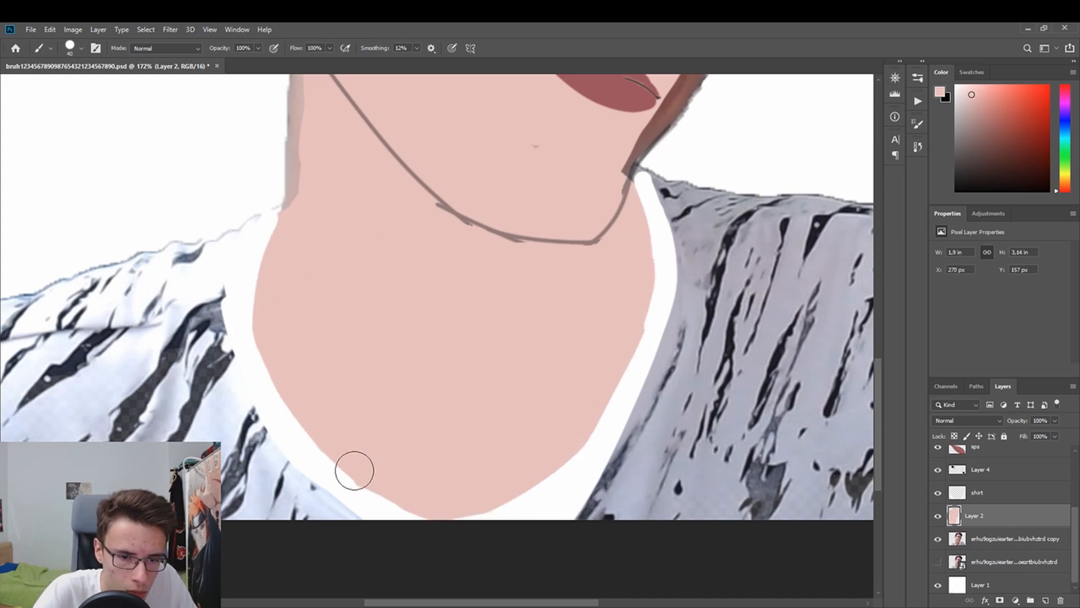
Clean up the collar's inner edge in white on the shirt layer with a 10 px brush.
{"action": "left_click", "coordinate": [1014, 538]}
{"action": "left_click", "coordinate": [978, 493]}
{"action": "left_click", "coordinate": [81, 49]}
{"action": "left_click_drag", "start_coordinate": [77, 84], "coordinate": [73, 83]}
{"action": "mouse_move", "coordinate": [260, 303]}
{"action": "left_mouse_down"}
{"action": "mouse_move", "coordinate": [337, 484]}
{"action": "mouse_move", "coordinate": [442, 536]}
{"action": "left_mouse_up"}
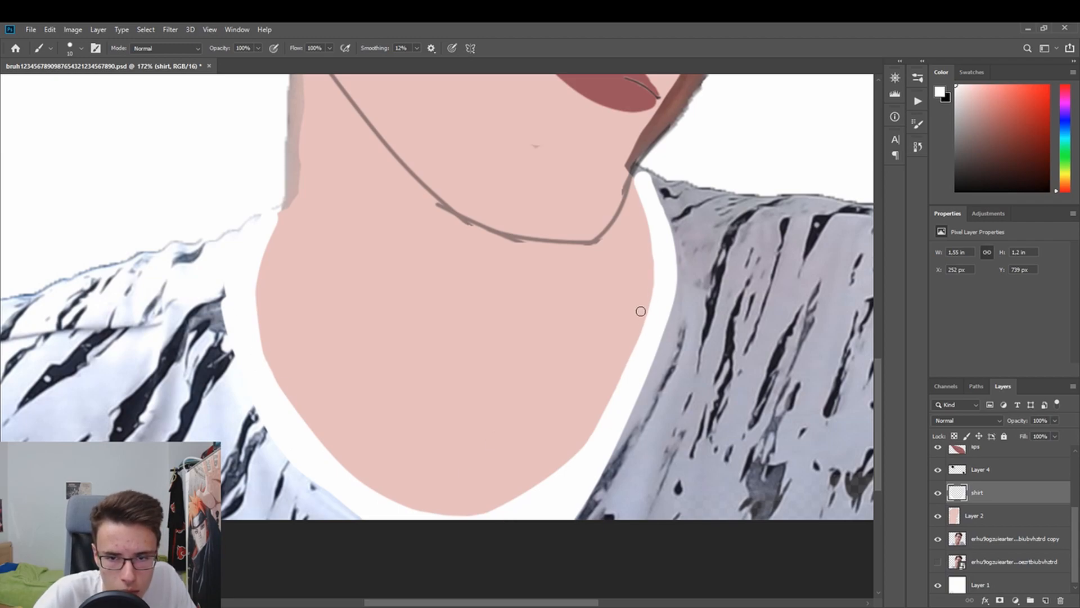
Paint the ear's outer edge with the sampled skin colour on Layer 2, from the earlobe upwards.
{"action": "key", "text": "z"}
{"action": "left_click_drag", "start_coordinate": [306, 436], "coordinate": [262, 436]}
{"action": "left_click_drag", "start_coordinate": [879, 377], "coordinate": [879, 335]}
{"action": "left_click", "coordinate": [975, 515]}
{"action": "key", "text": "i"}
{"action": "left_click", "coordinate": [479, 383]}
{"action": "left_click_drag", "start_coordinate": [264, 213], "coordinate": [349, 215]}
{"action": "mouse_move", "coordinate": [337, 428]}
{"action": "left_mouse_down"}
{"action": "mouse_move", "coordinate": [268, 343]}
{"action": "mouse_move", "coordinate": [291, 398]}
{"action": "mouse_move", "coordinate": [263, 298]}
{"action": "left_mouse_up"}
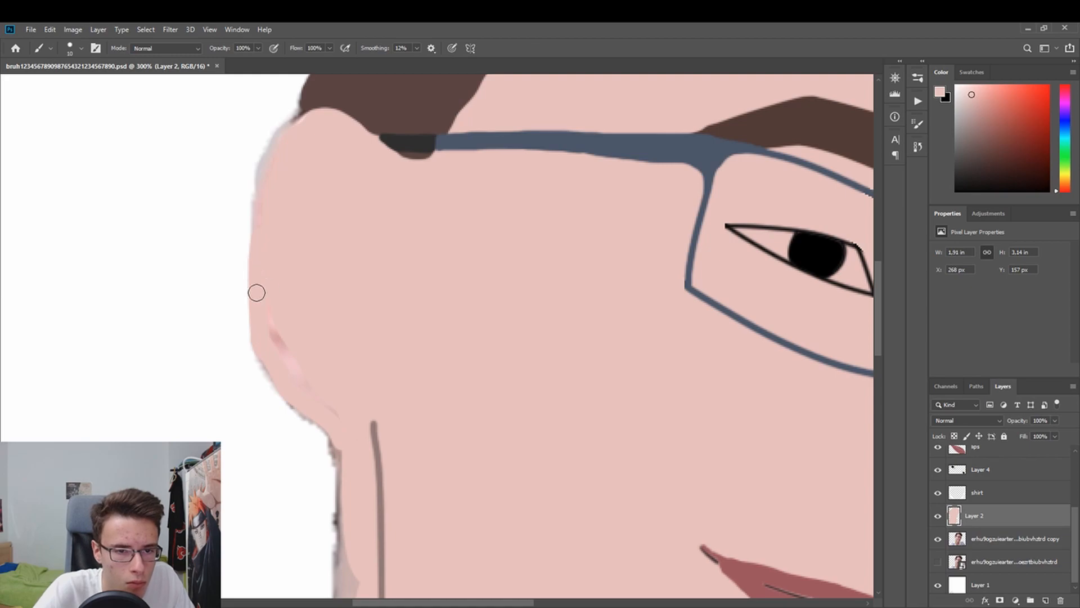
Hide the photo copy to fill the gaps near the earlobe with skin colour, and show it again.
{"action": "left_click", "coordinate": [938, 538]}
{"action": "left_click_drag", "start_coordinate": [336, 415], "coordinate": [287, 345]}
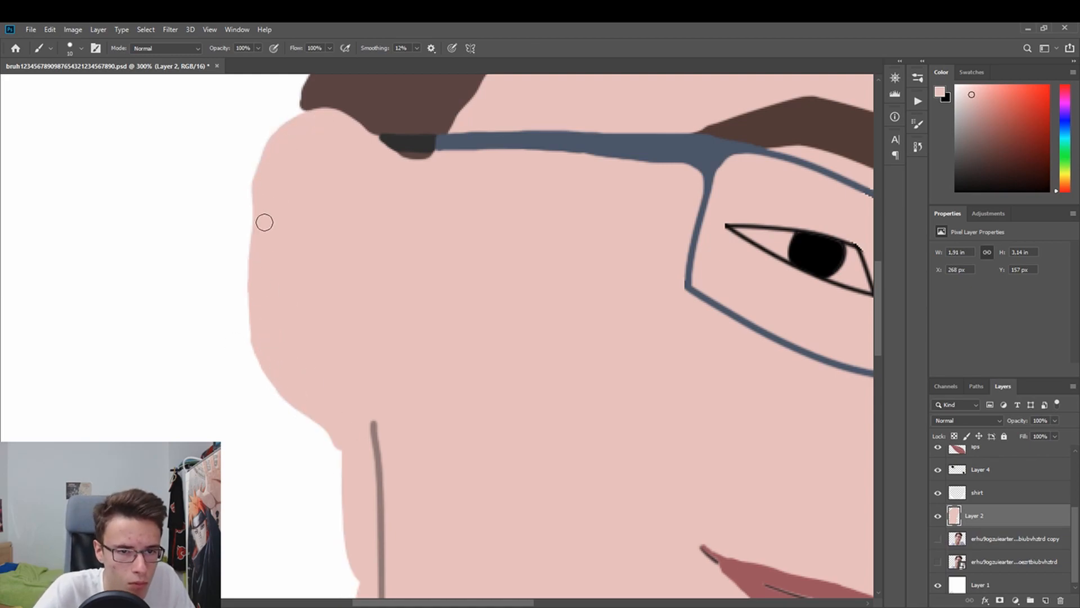
{"action": "left_click", "coordinate": [938, 538]}
Extend the skin colour along the neck's outer edge below the ear and hide the photo copy.
{"action": "left_click_drag", "start_coordinate": [878, 346], "coordinate": [886, 395]}
{"action": "key", "text": "z"}
{"action": "left_click_drag", "start_coordinate": [201, 261], "coordinate": [188, 262]}
{"action": "key", "text": "b"}
{"action": "mouse_move", "coordinate": [321, 194]}
{"action": "left_mouse_down"}
{"action": "mouse_move", "coordinate": [316, 477]}
{"action": "mouse_move", "coordinate": [318, 408]}
{"action": "mouse_move", "coordinate": [307, 386]}
{"action": "left_mouse_up"}
{"action": "left_click", "coordinate": [938, 539]}
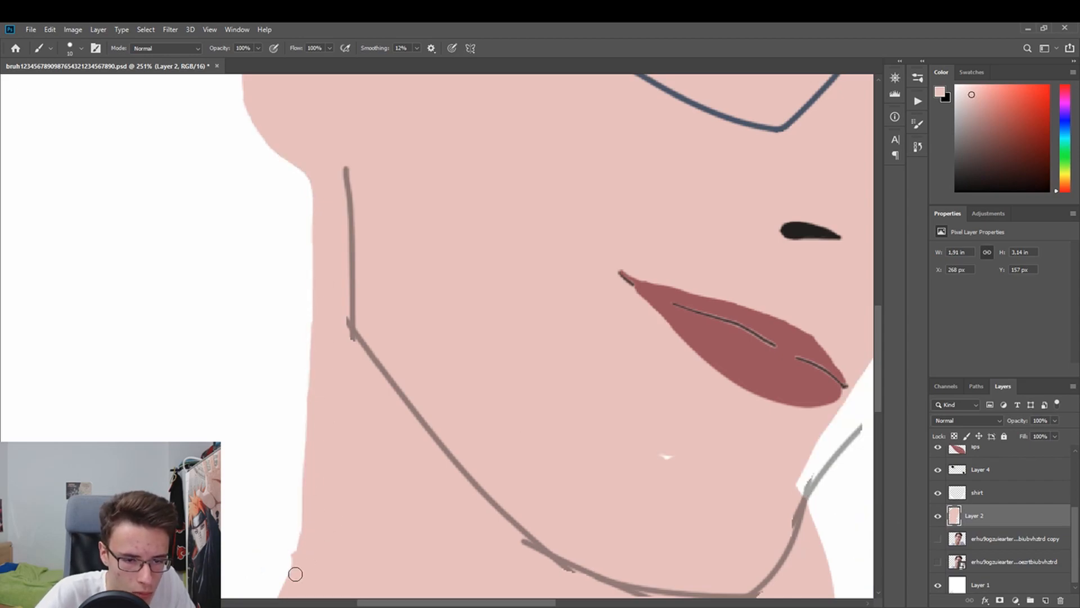
Show the photo copy, extend the skin colour along the far cheek and chin edge, and save the document.
{"action": "left_click", "coordinate": [938, 538]}
{"action": "left_click_drag", "start_coordinate": [749, 394], "coordinate": [398, 389]}
{"action": "left_click_drag", "start_coordinate": [558, 286], "coordinate": [451, 483]}
{"action": "left_click_drag", "start_coordinate": [301, 441], "coordinate": [188, 544]}
{"action": "left_click_drag", "start_coordinate": [439, 453], "coordinate": [461, 337]}
{"action": "left_click_drag", "start_coordinate": [436, 479], "coordinate": [522, 169]}
{"action": "left_click_drag", "start_coordinate": [878, 346], "coordinate": [882, 371]}
{"action": "key", "text": "ctrl+s"}
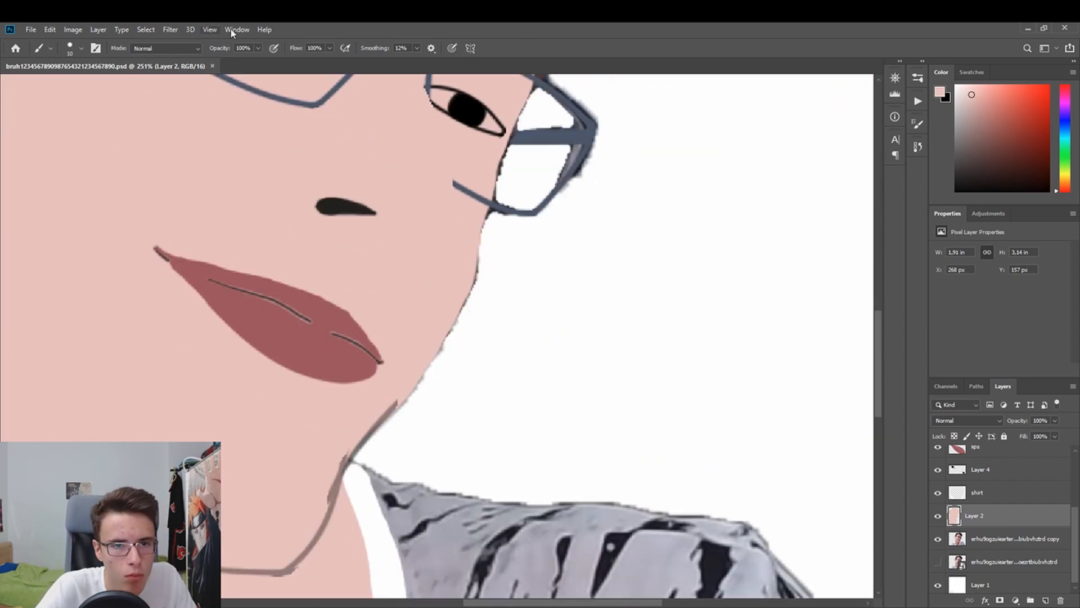
Check the painted face outline against the photo by toggling the photo copy and Layer 2 at several zoom levels.
{"action": "left_click", "coordinate": [937, 539]}
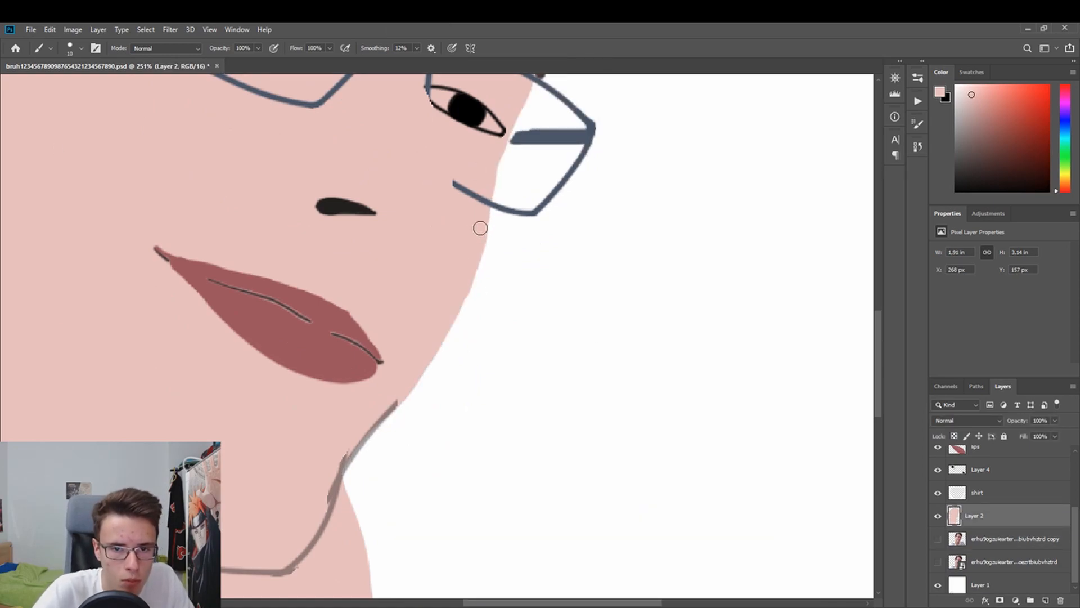
{"action": "scroll", "coordinate": [485, 230], "scroll_direction": "up", "scroll_amount": 5}
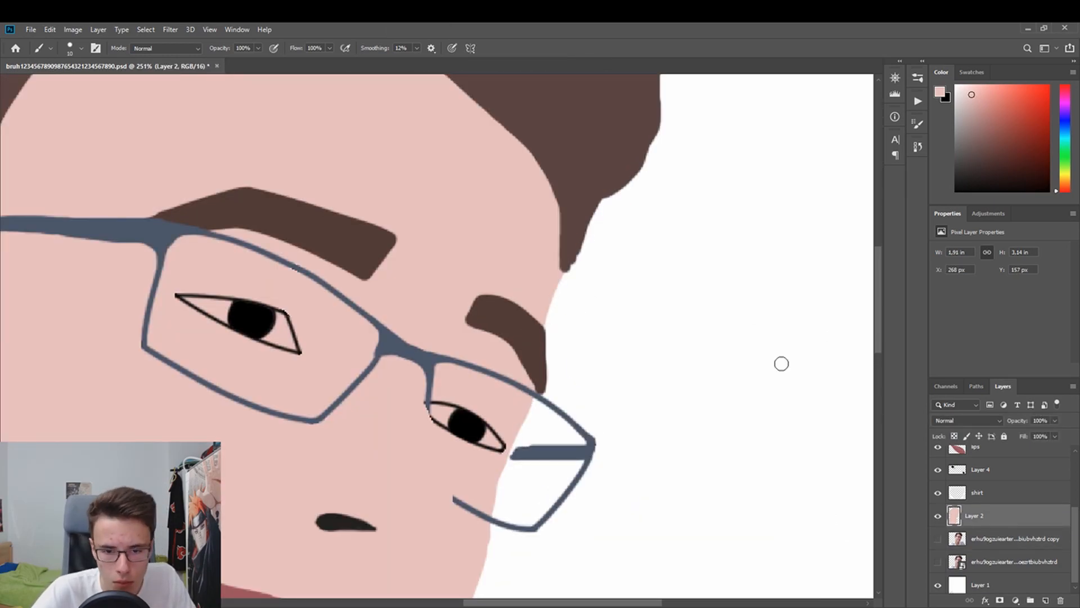
{"action": "left_click_drag", "start_coordinate": [881, 326], "coordinate": [881, 397]}
{"action": "left_click", "coordinate": [938, 539]}
{"action": "left_click", "coordinate": [938, 516]}
{"action": "left_click", "coordinate": [937, 516]}
{"action": "key", "text": "z"}
{"action": "key", "text": "ctrl+0"}
{"action": "left_click", "coordinate": [938, 538]}
{"action": "left_click", "coordinate": [938, 539]}
Clear the selection around the face and neck skin area.
{"action": "scroll", "coordinate": [879, 348], "scroll_direction": "down", "scroll_amount": 1}
{"action": "key", "text": "b"}
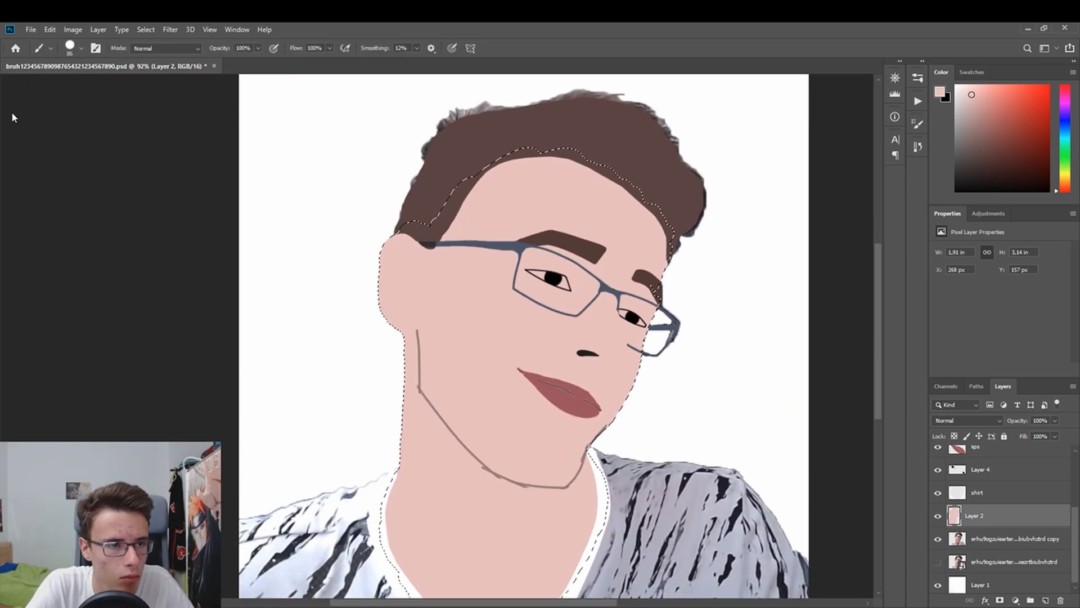
{"action": "left_click", "coordinate": [16, 146]}
{"action": "key", "text": "ctrl+d"}
{"action": "key", "text": "b"}
Select the inside of the larger eye on Layer 4 and paint it white on both sides of the pupil.
{"action": "scroll", "coordinate": [1001, 524], "scroll_direction": "up", "scroll_amount": 4}
{"action": "scroll", "coordinate": [1001, 523], "scroll_direction": "down", "scroll_amount": 2}
{"action": "left_click", "coordinate": [1002, 509]}
{"action": "left_click", "coordinate": [20, 346]}
{"action": "left_click", "coordinate": [568, 274]}
{"action": "left_click_drag", "start_coordinate": [398, 201], "coordinate": [413, 201]}
{"action": "key", "text": "b"}
{"action": "key", "text": "w"}
{"action": "left_click", "coordinate": [441, 288]}
{"action": "key", "text": "b"}
{"action": "left_click", "coordinate": [956, 86]}
{"action": "left_click_drag", "start_coordinate": [402, 277], "coordinate": [463, 304]}
{"action": "key", "text": "w"}
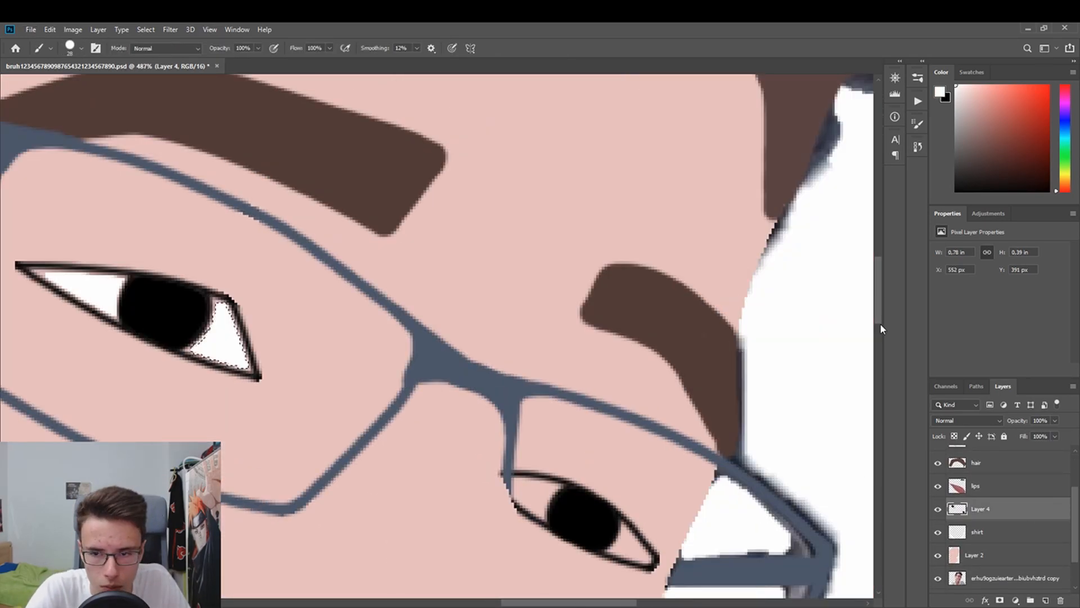
Paint the areas beside the pupil of the smaller far eye white, using a small brush for the corners.
{"action": "left_click_drag", "start_coordinate": [878, 309], "coordinate": [878, 331]}
{"action": "key", "text": "w"}
{"action": "key", "text": "b"}
{"action": "left_click_drag", "start_coordinate": [624, 349], "coordinate": [646, 385]}
{"action": "key", "text": "w"}
{"action": "key", "text": "z"}
{"action": "left_click", "coordinate": [566, 322]}
{"action": "key", "text": "b"}
{"action": "left_click_drag", "start_coordinate": [67, 83], "coordinate": [63, 84]}
{"action": "key", "text": "ctrl+z"}
{"action": "left_click", "coordinate": [81, 48]}
{"action": "mouse_move", "coordinate": [452, 301]}
{"action": "left_mouse_down"}
{"action": "mouse_move", "coordinate": [499, 337]}
{"action": "mouse_move", "coordinate": [504, 303]}
{"action": "left_mouse_up"}
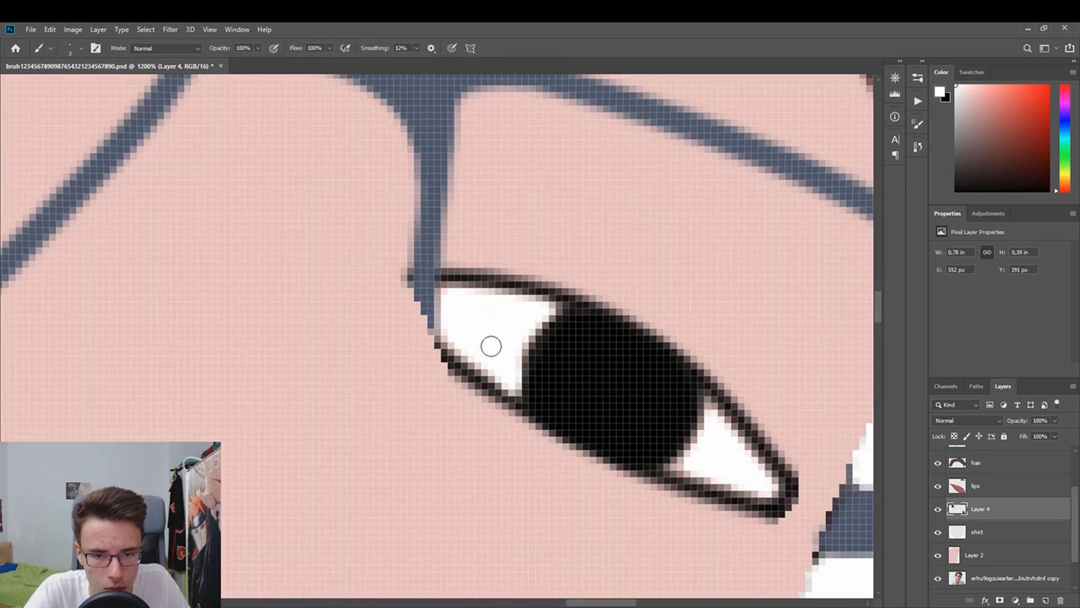
{"action": "scroll", "coordinate": [567, 552], "scroll_direction": "right", "scroll_amount": 3}
{"action": "mouse_move", "coordinate": [568, 458]}
{"action": "left_mouse_down"}
{"action": "mouse_move", "coordinate": [616, 449]}
{"action": "mouse_move", "coordinate": [585, 478]}
{"action": "left_mouse_up"}
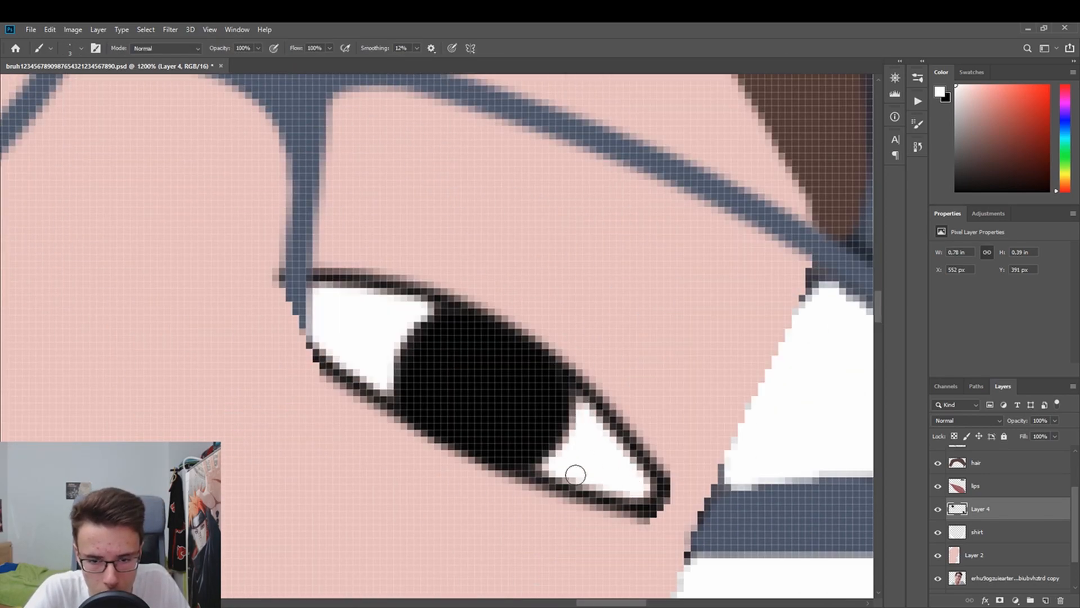
Touch up the white in both corners of the larger eye up to its black outline.
{"action": "left_click_drag", "start_coordinate": [584, 604], "coordinate": [505, 603]}
{"action": "left_click_drag", "start_coordinate": [878, 307], "coordinate": [878, 277]}
{"action": "mouse_move", "coordinate": [567, 352]}
{"action": "left_mouse_down"}
{"action": "mouse_move", "coordinate": [532, 447]}
{"action": "mouse_move", "coordinate": [617, 427]}
{"action": "mouse_move", "coordinate": [543, 419]}
{"action": "left_mouse_up"}
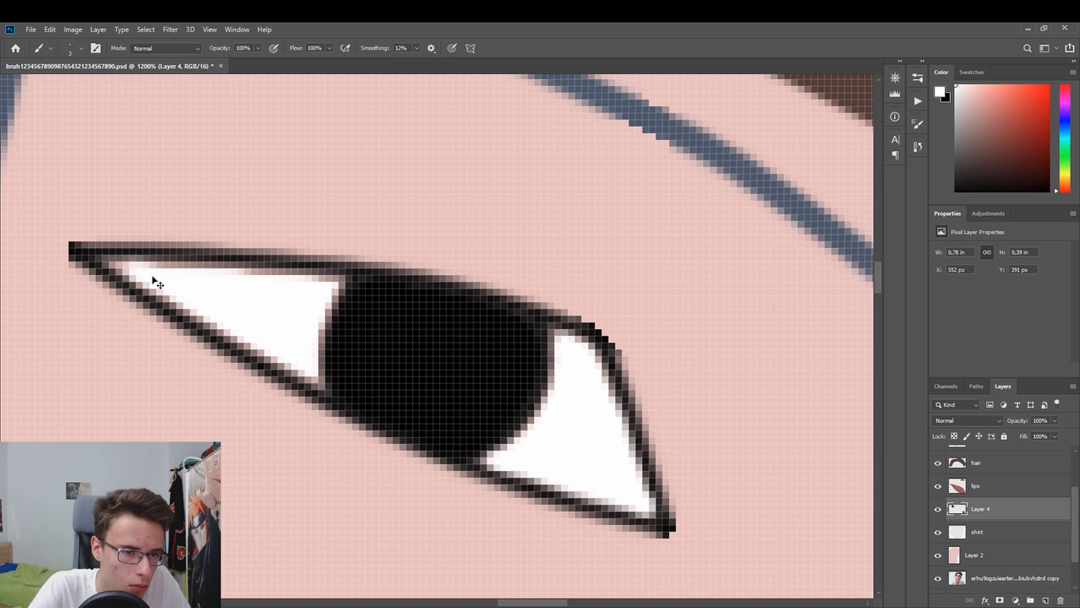
{"action": "left_click_drag", "start_coordinate": [208, 309], "coordinate": [151, 279]}
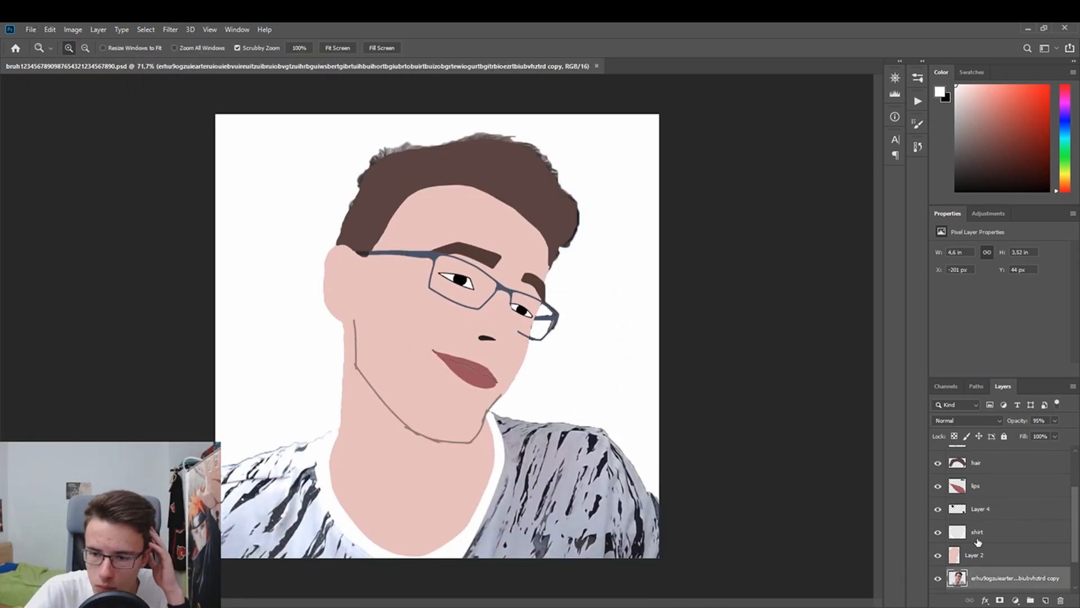
Compare the painted eyes and skin with the photo by toggling Layer 2 and Layer 4.
{"action": "mouse_move", "coordinate": [938, 555]}
{"action": "left_mouse_down"}
{"action": "mouse_move", "coordinate": [938, 510]}
{"action": "mouse_move", "coordinate": [937, 555]}
{"action": "left_mouse_up"}
{"action": "left_click_drag", "start_coordinate": [499, 285], "coordinate": [585, 285]}
{"action": "left_click", "coordinate": [937, 555]}
{"action": "left_click", "coordinate": [938, 509]}
{"action": "left_click_drag", "start_coordinate": [938, 510], "coordinate": [937, 555]}
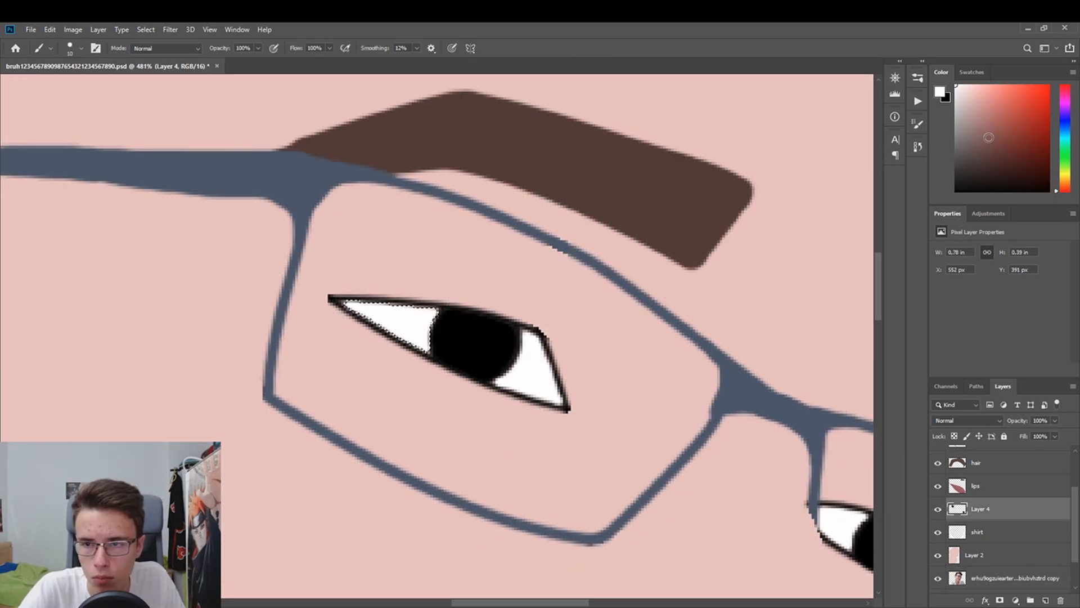
Try two grey shades on the whites of the larger eye and undo them.
{"action": "left_click", "coordinate": [956, 96]}
{"action": "mouse_move", "coordinate": [422, 338]}
{"action": "left_mouse_down"}
{"action": "mouse_move", "coordinate": [354, 306]}
{"action": "mouse_move", "coordinate": [423, 315]}
{"action": "left_mouse_up"}
{"action": "key", "text": "ctrl+z"}
{"action": "left_click", "coordinate": [956, 102]}
{"action": "left_click_drag", "start_coordinate": [529, 343], "coordinate": [546, 391]}
{"action": "key", "text": "ctrl+t"}
{"action": "key", "text": "Escape"}
{"action": "key", "text": "ctrl+z"}
{"action": "key", "text": "ctrl+z"}
{"action": "key", "text": "ctrl+z"}
Recolour the whites of both eyes light grey on Layer 4 and clear the selection.
{"action": "left_click", "coordinate": [956, 94]}
{"action": "left_click_drag", "start_coordinate": [360, 309], "coordinate": [437, 305]}
{"action": "key", "text": "w"}
{"action": "left_click", "coordinate": [535, 369]}
{"action": "key", "text": "b"}
{"action": "left_click_drag", "start_coordinate": [532, 340], "coordinate": [543, 391]}
{"action": "left_click_drag", "start_coordinate": [550, 316], "coordinate": [245, 127]}
{"action": "key", "text": "w"}
{"action": "left_click", "coordinate": [538, 335]}
{"action": "key", "text": "b"}
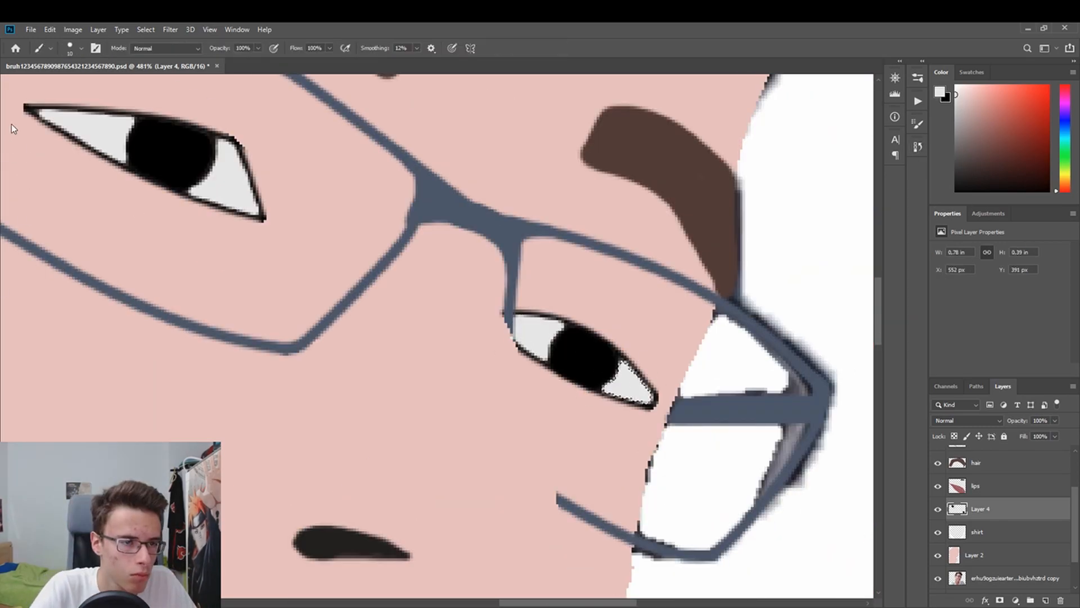
{"action": "key", "text": "ctrl+d"}
Paint small white highlights on the pupils of both eyes with a fine brush.
{"action": "left_click_drag", "start_coordinate": [574, 602], "coordinate": [559, 603]}
{"action": "left_click_drag", "start_coordinate": [878, 311], "coordinate": [878, 282]}
{"action": "left_click_drag", "start_coordinate": [559, 602], "coordinate": [532, 602]}
{"action": "left_click", "coordinate": [956, 85]}
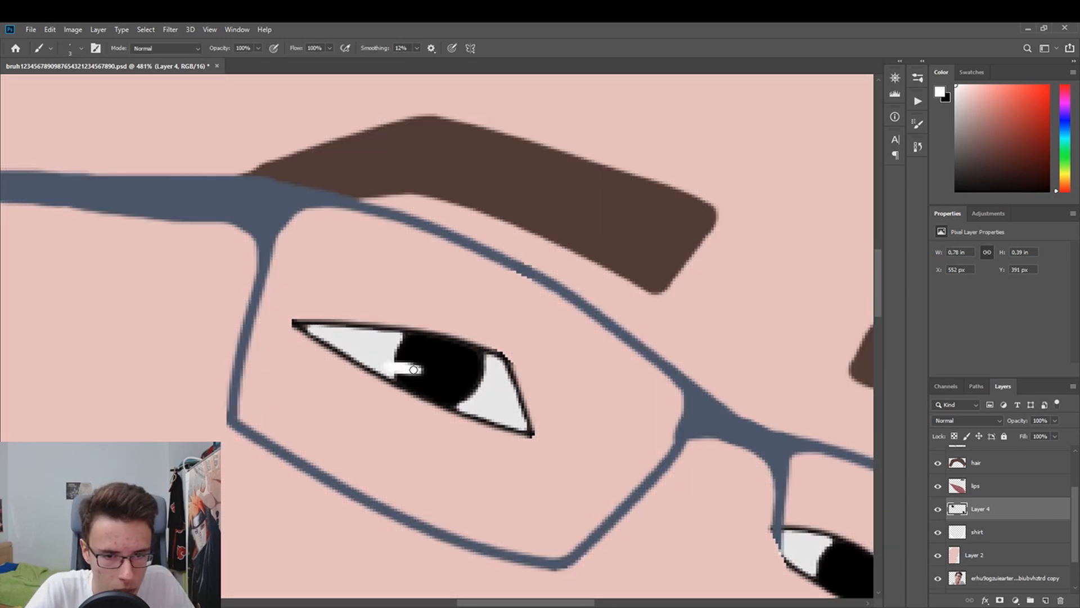
{"action": "scroll", "coordinate": [687, 566], "scroll_direction": "right", "scroll_amount": 3}
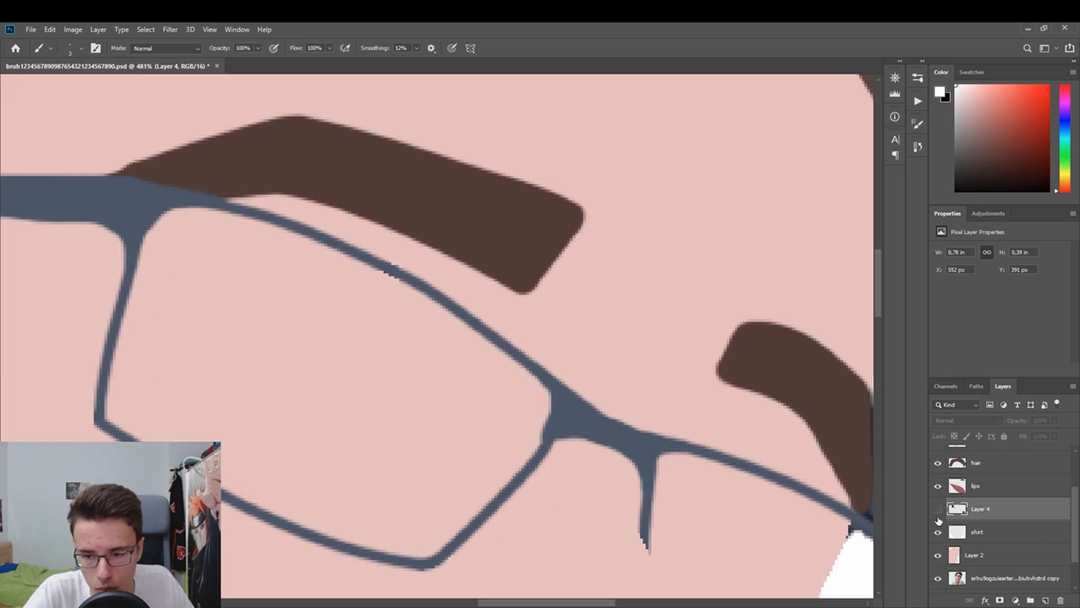
{"action": "scroll", "coordinate": [719, 439], "scroll_direction": "down", "scroll_amount": 3}
{"action": "key", "text": "ctrl+z"}
Select the photo copy's white background, invert the selection to cover the person, and activate the shirt layer.
{"action": "key", "text": "z"}
{"action": "key", "text": "ctrl+0"}
{"action": "left_click_drag", "start_coordinate": [394, 169], "coordinate": [427, 169]}
{"action": "left_click_drag", "start_coordinate": [877, 322], "coordinate": [878, 402]}
{"action": "left_click", "coordinate": [1014, 578]}
{"action": "key", "text": "w"}
{"action": "left_click", "coordinate": [725, 267]}
{"action": "left_click", "coordinate": [977, 531]}
{"action": "key", "text": "ctrl+shift+i"}
{"action": "key", "text": "b"}
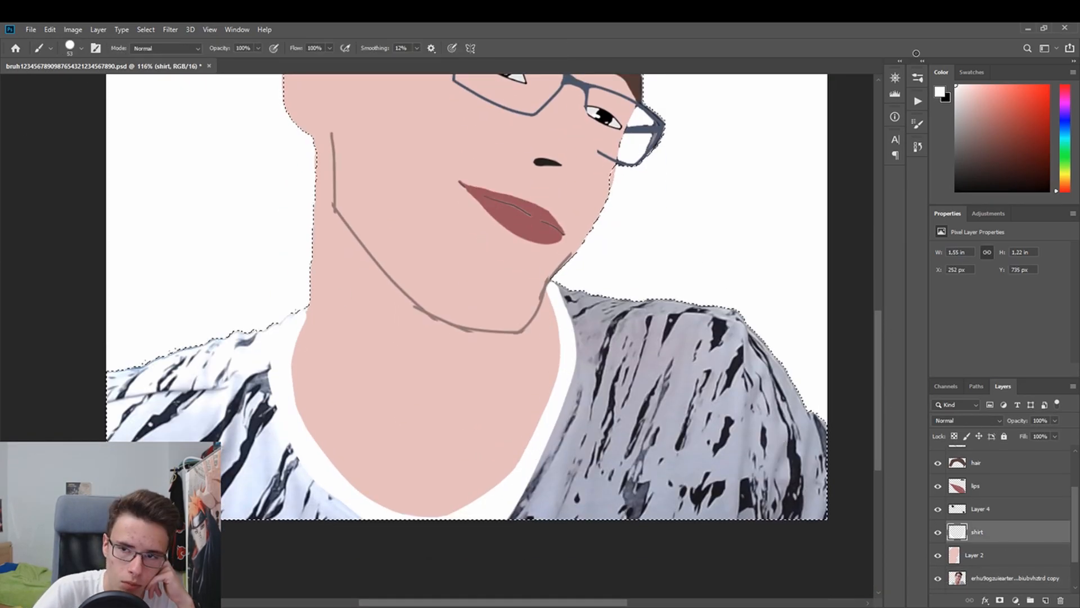
Paint the whole shirt light grey within the selection on the shirt layer and clear the selection.
{"action": "left_click_drag", "start_coordinate": [490, 217], "coordinate": [625, 314]}
{"action": "key", "text": "ctrl+z"}
{"action": "left_click", "coordinate": [955, 91]}
{"action": "mouse_move", "coordinate": [799, 428]}
{"action": "left_mouse_down"}
{"action": "mouse_move", "coordinate": [667, 370]}
{"action": "mouse_move", "coordinate": [586, 299]}
{"action": "mouse_move", "coordinate": [127, 394]}
{"action": "mouse_move", "coordinate": [247, 330]}
{"action": "left_mouse_up"}
{"action": "key", "text": "w"}
{"action": "left_click", "coordinate": [675, 444]}
{"action": "key", "text": "b"}
{"action": "mouse_move", "coordinate": [264, 442]}
{"action": "left_mouse_down"}
{"action": "mouse_move", "coordinate": [297, 393]}
{"action": "mouse_move", "coordinate": [593, 362]}
{"action": "left_mouse_up"}
{"action": "key", "text": "w"}
{"action": "left_click", "coordinate": [79, 282]}
Activate Layer 2 and save the document.
{"action": "key", "text": "z"}
{"action": "left_click_drag", "start_coordinate": [248, 372], "coordinate": [306, 371]}
{"action": "key", "text": "b"}
{"action": "key", "text": "z"}
{"action": "left_click_drag", "start_coordinate": [394, 256], "coordinate": [296, 253]}
{"action": "left_click", "coordinate": [974, 555]}
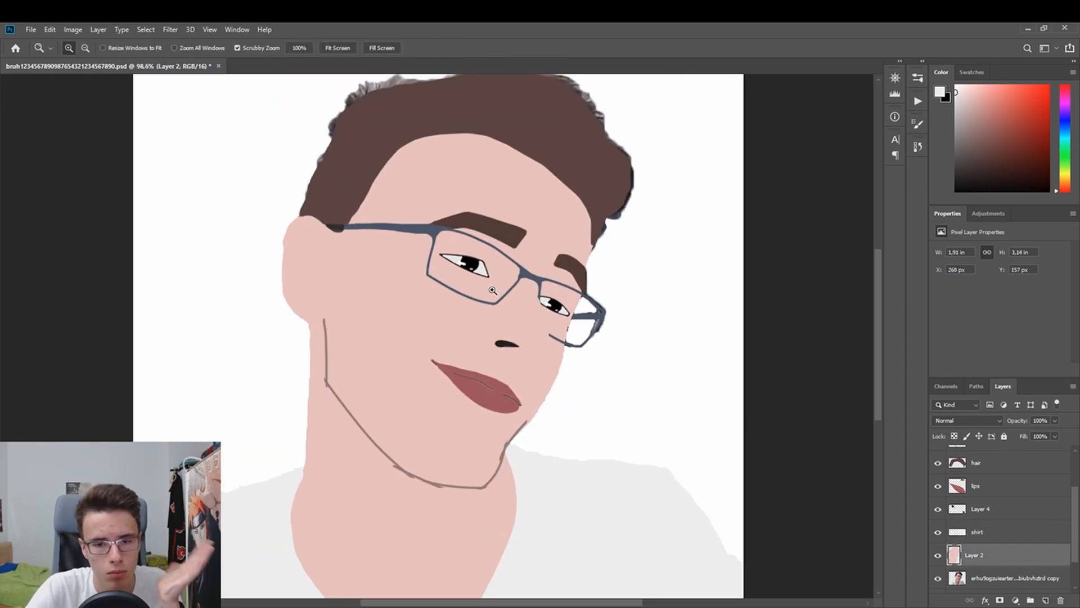
{"action": "left_click_drag", "start_coordinate": [647, 315], "coordinate": [705, 315]}
{"action": "scroll", "coordinate": [619, 315], "scroll_direction": "down", "scroll_amount": 1}
{"action": "key", "text": "ctrl+s"}
{"action": "left_click_drag", "start_coordinate": [334, 354], "coordinate": [258, 354]}
{"action": "left_click_drag", "start_coordinate": [306, 332], "coordinate": [345, 332]}
{"action": "scroll", "coordinate": [345, 332], "scroll_direction": "up", "scroll_amount": 1}
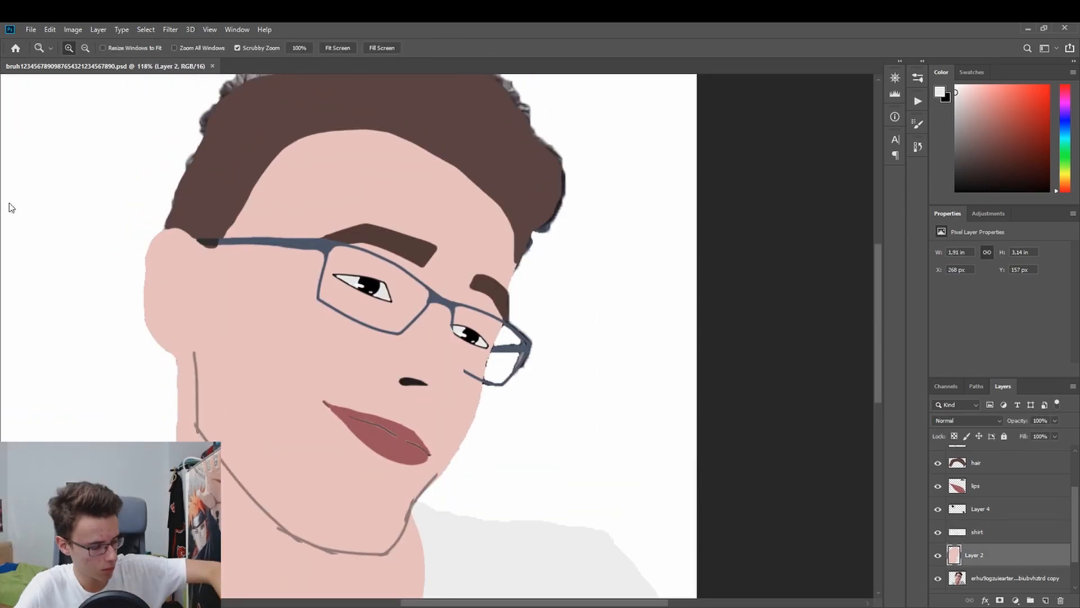
{"action": "key", "text": "b"}
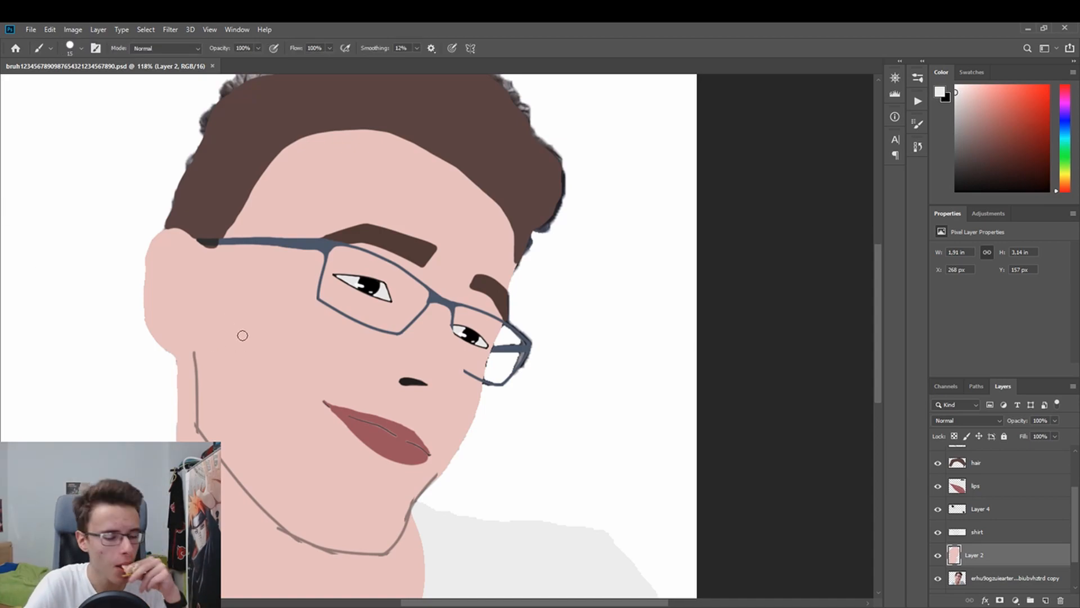
Hide Layer 2, extend the upper lip edge in the sampled lip colour on the lips layer, and hide the photo copy.
{"action": "left_click", "coordinate": [938, 486]}
{"action": "left_click", "coordinate": [938, 554]}
{"action": "left_click", "coordinate": [937, 486]}
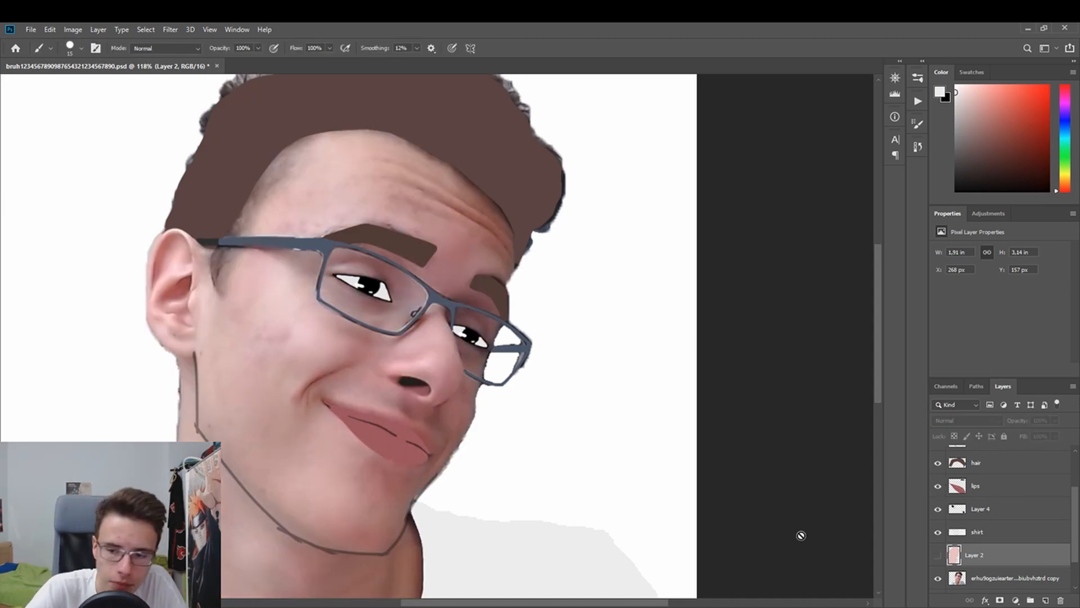
{"action": "left_click", "coordinate": [976, 486]}
{"action": "left_click_drag", "start_coordinate": [456, 459], "coordinate": [512, 458]}
{"action": "left_click", "coordinate": [164, 333], "text": "alt"}
{"action": "left_click", "coordinate": [81, 48]}
{"action": "left_click_drag", "start_coordinate": [71, 84], "coordinate": [67, 84]}
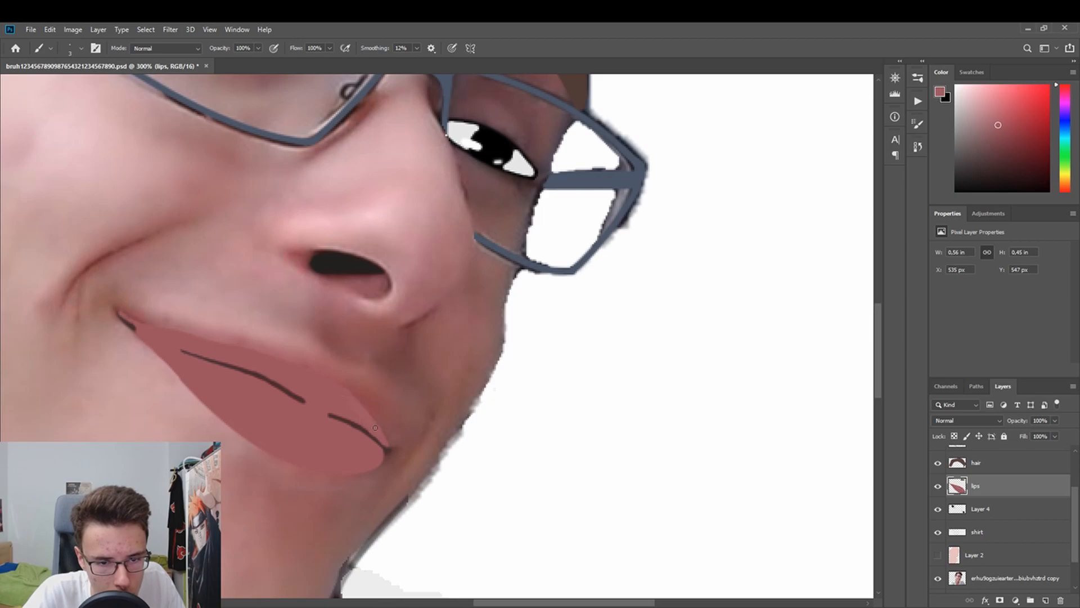
{"action": "mouse_move", "coordinate": [367, 419]}
{"action": "left_mouse_down"}
{"action": "mouse_move", "coordinate": [436, 451]}
{"action": "mouse_move", "coordinate": [371, 405]}
{"action": "left_mouse_up"}
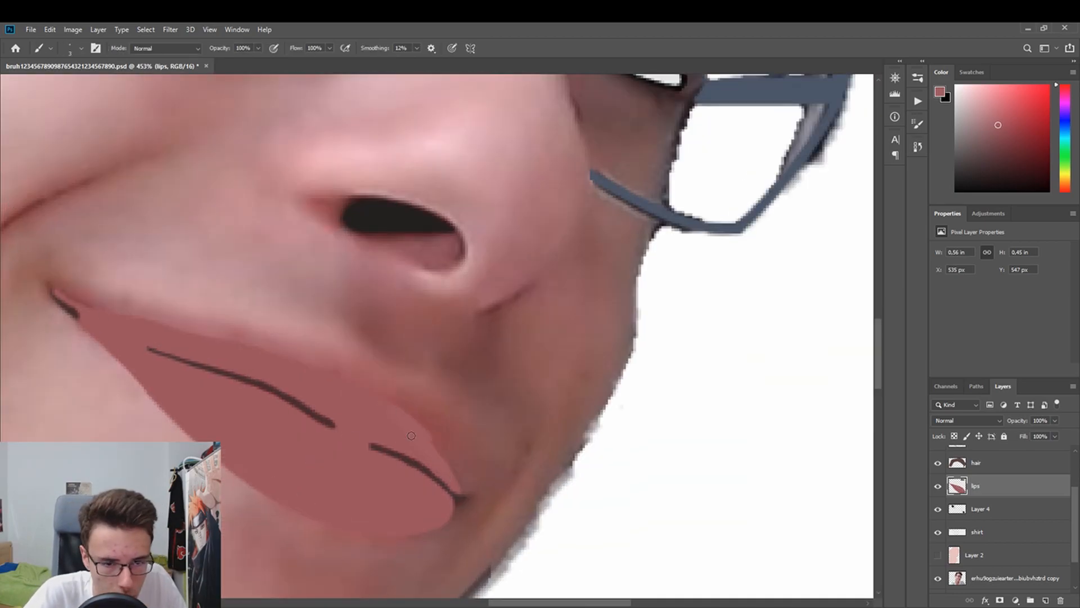
{"action": "left_click", "coordinate": [940, 578]}
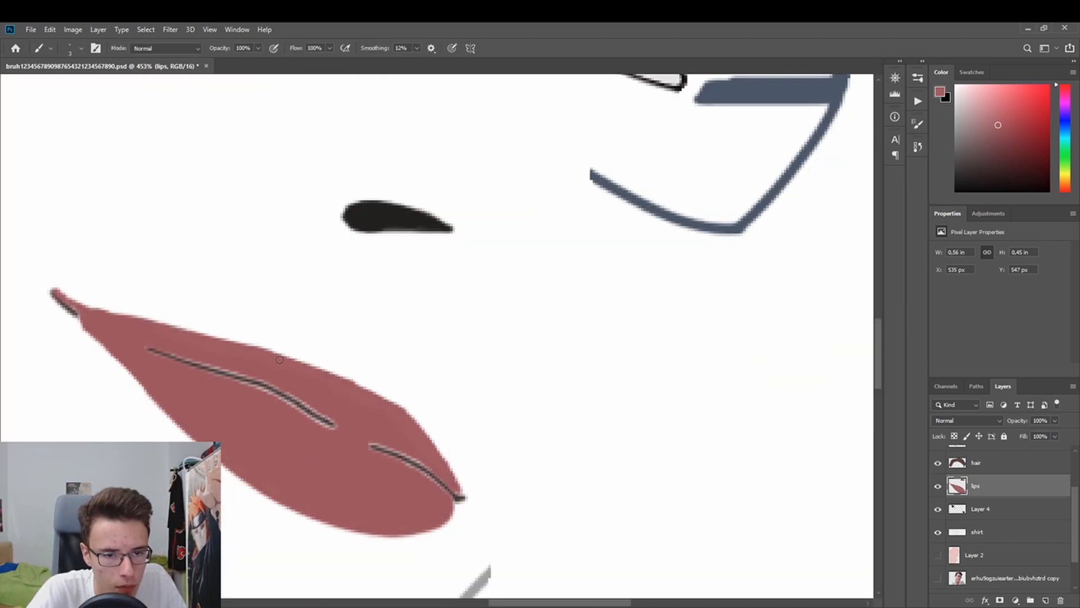
Try to repaint the inside of the lips with a sampled lip colour and undo the strokes.
{"action": "key", "text": "w"}
{"action": "left_click", "coordinate": [210, 434]}
{"action": "key", "text": "b"}
{"action": "left_click", "coordinate": [301, 434], "text": "alt"}
{"action": "left_click_drag", "start_coordinate": [175, 360], "coordinate": [268, 410]}
{"action": "key", "text": "ctrl+z"}
{"action": "key", "text": "ctrl+z"}
{"action": "key", "text": "w"}
{"action": "left_click", "coordinate": [275, 461]}
{"action": "left_click", "coordinate": [17, 206]}
{"action": "left_click", "coordinate": [9, 128]}
{"action": "left_click", "coordinate": [90, 225]}
{"action": "left_click", "coordinate": [19, 205]}
{"action": "key", "text": "z"}
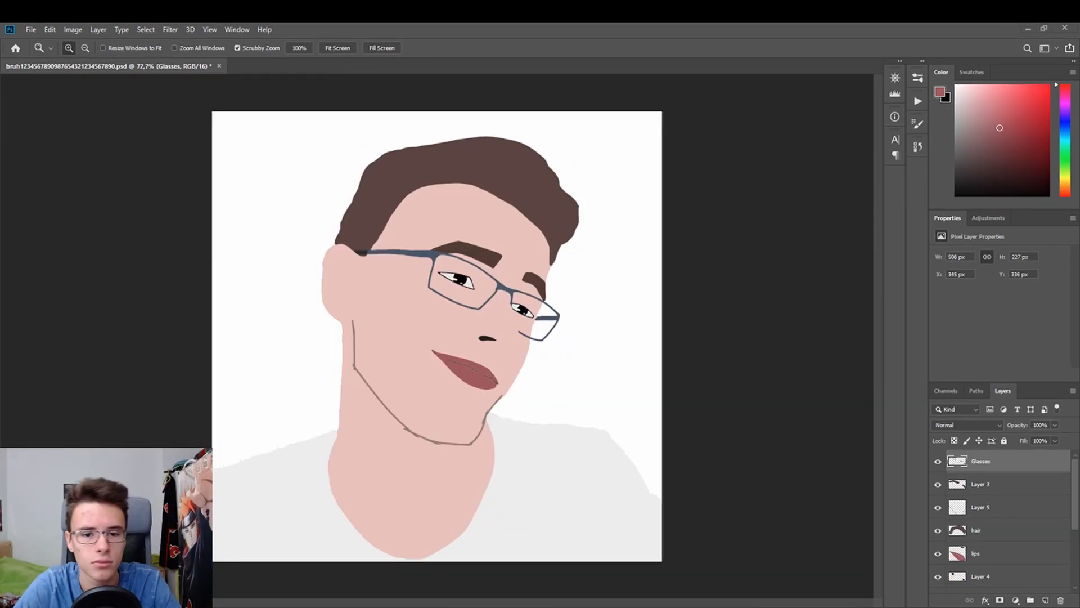
Select the skin area on Layer 2 and recolour it with a slightly darker, muted skin tone.
{"action": "left_click", "coordinate": [7, 131]}
{"action": "left_click", "coordinate": [371, 304]}
{"action": "left_click", "coordinate": [20, 210]}
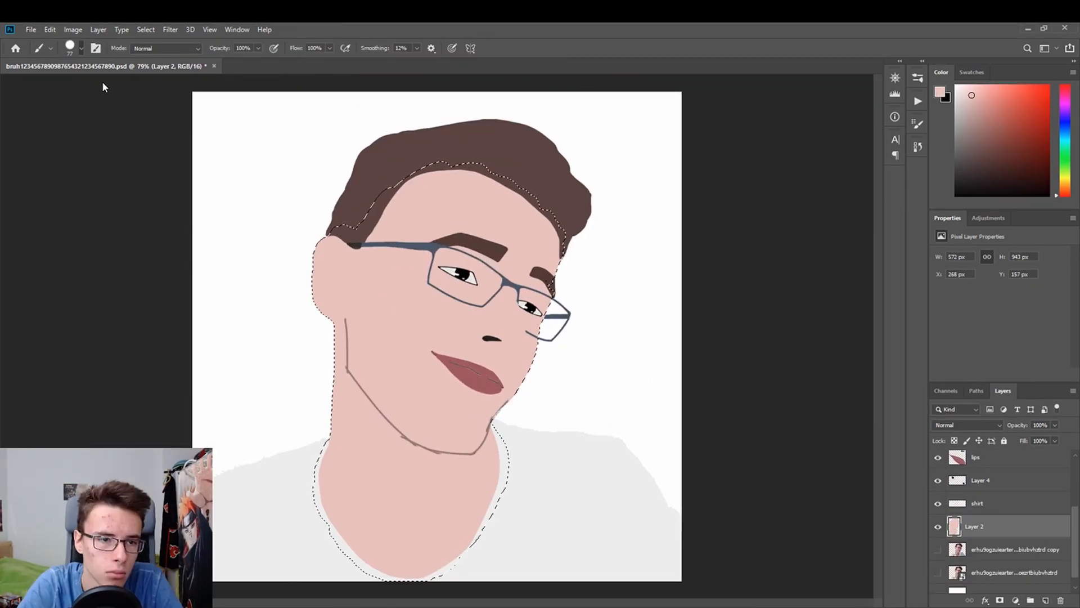
{"action": "left_click", "coordinate": [1065, 192]}
{"action": "left_click", "coordinate": [984, 114]}
{"action": "mouse_move", "coordinate": [343, 270]}
{"action": "left_mouse_down"}
{"action": "mouse_move", "coordinate": [388, 295]}
{"action": "mouse_move", "coordinate": [541, 219]}
{"action": "mouse_move", "coordinate": [450, 540]}
{"action": "left_mouse_up"}
{"action": "key", "text": "ctrl+z"}
{"action": "left_click", "coordinate": [382, 304], "text": "alt"}
{"action": "left_click", "coordinate": [1065, 194]}
{"action": "left_click", "coordinate": [976, 104]}
Compare the new skin tone with the photo by toggling Layer 2 and the photo copy, and save the document.
{"action": "left_click", "coordinate": [938, 527]}
{"action": "left_click", "coordinate": [938, 550]}
{"action": "left_click", "coordinate": [937, 550]}
{"action": "left_click", "coordinate": [937, 526]}
{"action": "key", "text": "ctrl+s"}
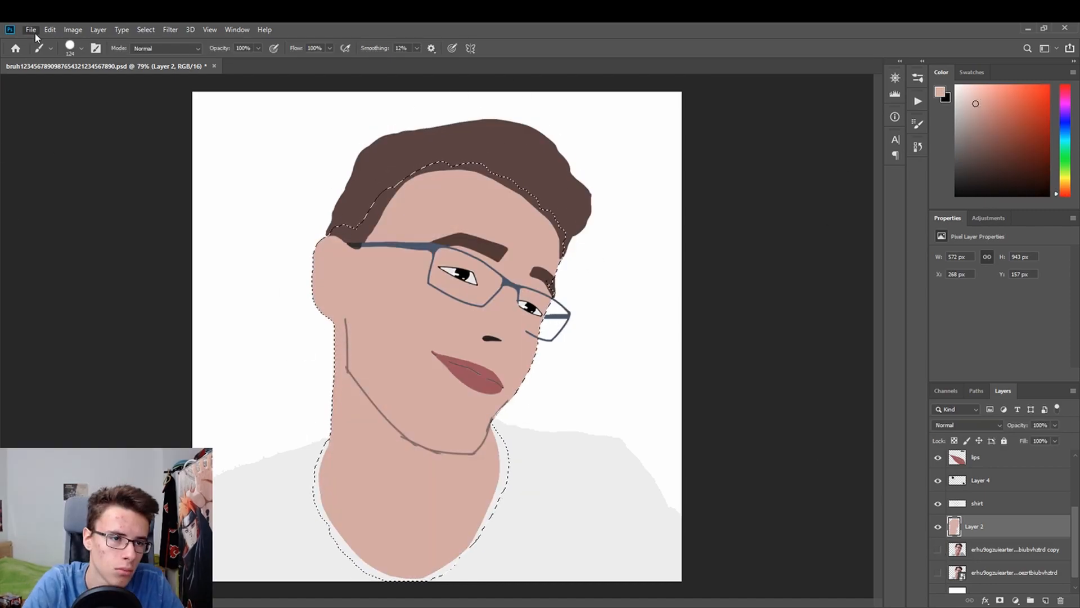
Check the photo's shading and paint a darker pink shadow along the face's far side from chin to forehead on Layer 2.
{"action": "key", "text": "z"}
{"action": "left_click", "coordinate": [478, 428]}
{"action": "key", "text": "b"}
{"action": "left_click", "coordinate": [938, 527]}
{"action": "left_click", "coordinate": [938, 550]}
{"action": "left_click", "coordinate": [938, 549]}
{"action": "left_click", "coordinate": [938, 526]}
{"action": "left_click_drag", "start_coordinate": [475, 441], "coordinate": [584, 181]}
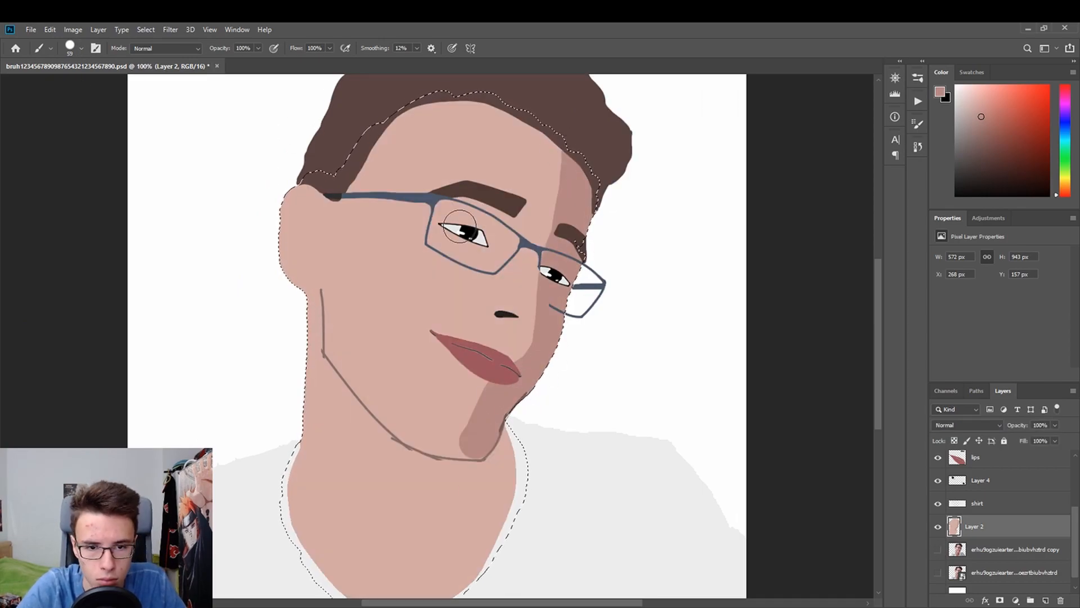
Paint the darker pink shadow around the near eye and along the ear and jaw on Layer 2 with smaller brushes.
{"action": "left_click_drag", "start_coordinate": [419, 219], "coordinate": [509, 231]}
{"action": "key", "text": "bracketleft"}
{"action": "key", "text": "bracketleft"}
{"action": "key", "text": "bracketleft"}
{"action": "left_click_drag", "start_coordinate": [329, 288], "coordinate": [352, 383]}
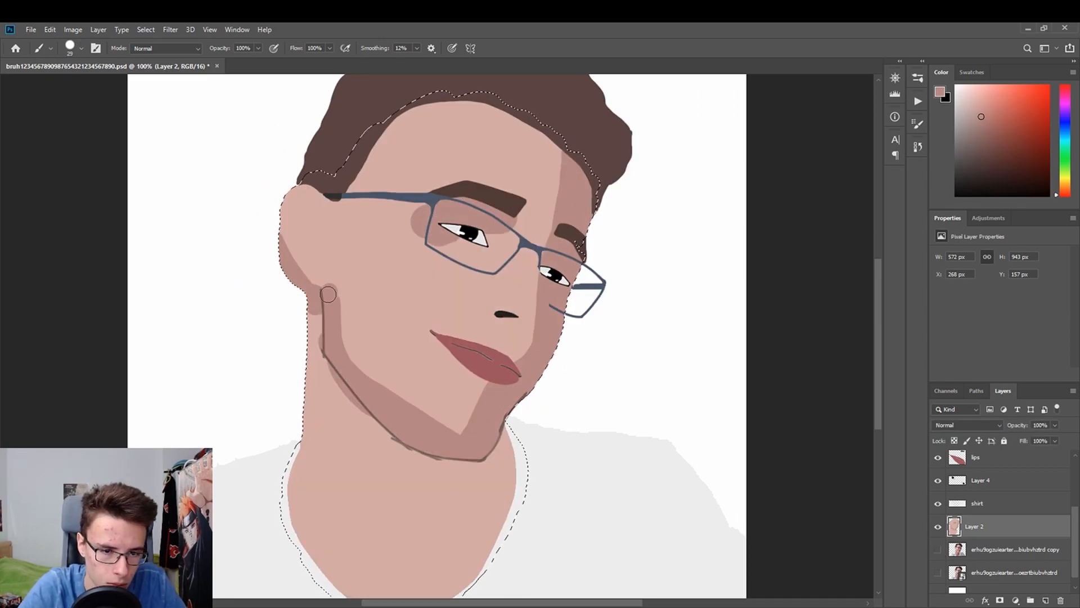
Paint a shadow across the neck under the jaw, undoing the broad version and replacing it with a narrower one.
{"action": "left_click_drag", "start_coordinate": [317, 320], "coordinate": [294, 380]}
{"action": "left_click_drag", "start_coordinate": [331, 442], "coordinate": [484, 570]}
{"action": "left_click_drag", "start_coordinate": [424, 459], "coordinate": [456, 468]}
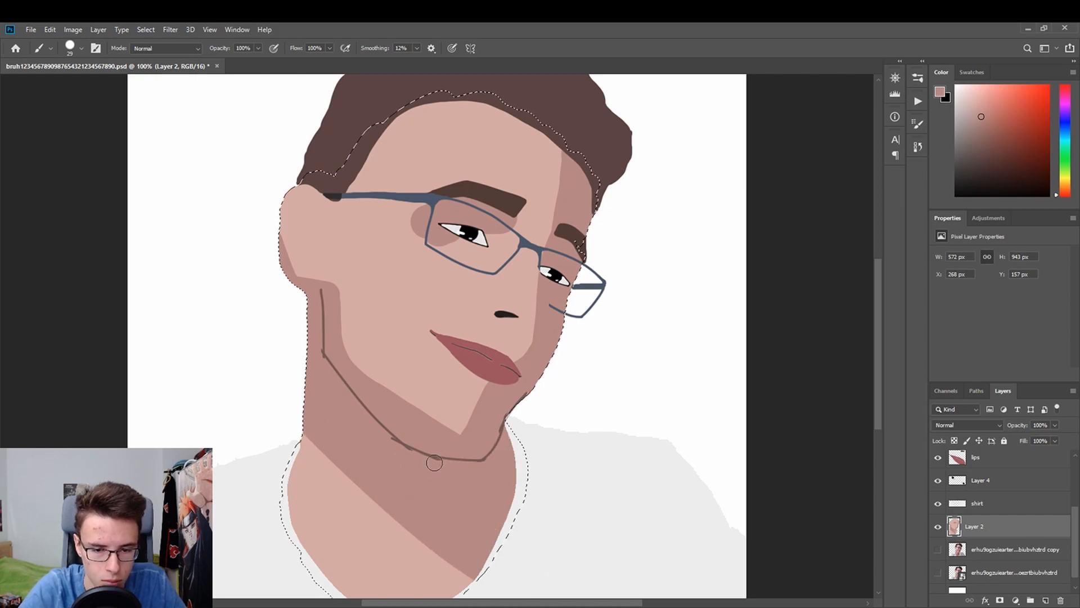
{"action": "key", "text": "ctrl+z"}
{"action": "key", "text": "ctrl+z"}
{"action": "key", "text": "ctrl+z"}
{"action": "key", "text": "ctrl+z"}
{"action": "key", "text": "ctrl+z"}
{"action": "mouse_move", "coordinate": [360, 412]}
{"action": "left_mouse_down"}
{"action": "mouse_move", "coordinate": [489, 540]}
{"action": "mouse_move", "coordinate": [484, 506]}
{"action": "left_mouse_up"}
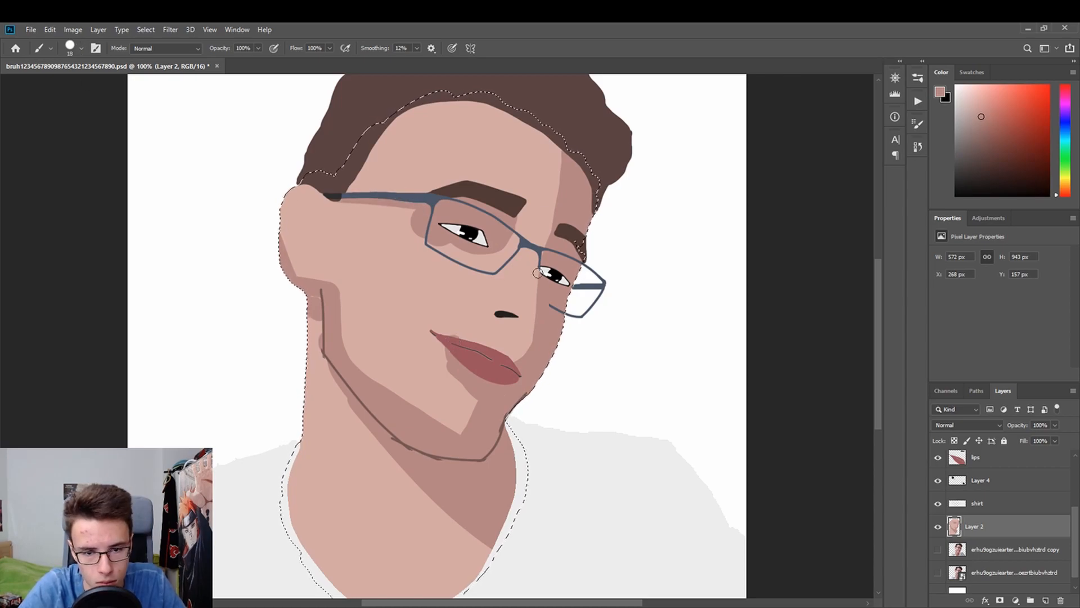
Try to paint a darker shadow stroke down the far side of the nose.
{"action": "scroll", "coordinate": [580, 250], "scroll_direction": "up", "scroll_amount": 3}
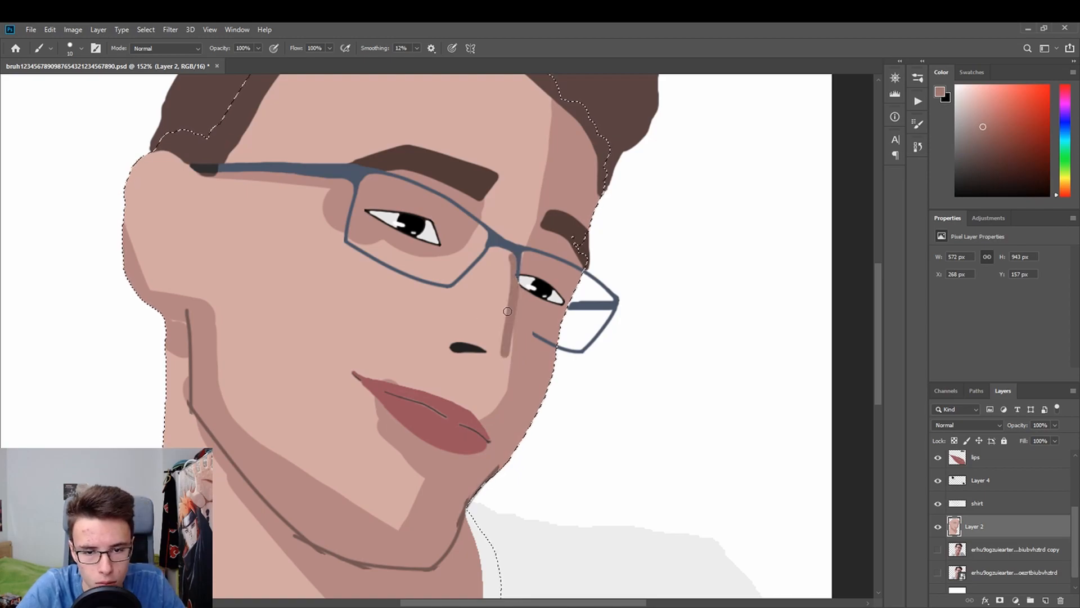
{"action": "left_click_drag", "start_coordinate": [517, 249], "coordinate": [501, 404]}
{"action": "key", "text": "e"}
{"action": "key", "text": "ctrl+z"}
{"action": "key", "text": "ctrl+z"}
Show the photo copy under Layer 2 and try another nose shadow curving towards the nostril, undoing the strokes.
{"action": "key", "text": "z"}
{"action": "left_click", "coordinate": [544, 297]}
{"action": "left_click", "coordinate": [938, 549]}
{"action": "key", "text": "b"}
{"action": "left_click_drag", "start_coordinate": [501, 248], "coordinate": [443, 396]}
{"action": "key", "text": "z"}
{"action": "mouse_move", "coordinate": [372, 371]}
{"action": "left_mouse_down"}
{"action": "mouse_move", "coordinate": [279, 352]}
{"action": "mouse_move", "coordinate": [367, 363]}
{"action": "left_mouse_up"}
{"action": "key", "text": "b"}
{"action": "key", "text": "ctrl+z"}
{"action": "key", "text": "ctrl+z"}
Lower Layer 2's opacity, trace the darker shadow down the nose's side and around its tip, and restore the opacity to 100%.
{"action": "left_click", "coordinate": [937, 526]}
{"action": "left_click", "coordinate": [938, 526]}
{"action": "mouse_move", "coordinate": [1055, 426]}
{"action": "left_mouse_down"}
{"action": "mouse_move", "coordinate": [1037, 443]}
{"action": "mouse_move", "coordinate": [1046, 441]}
{"action": "left_mouse_up"}
{"action": "left_click_drag", "start_coordinate": [489, 256], "coordinate": [456, 402]}
{"action": "left_click_drag", "start_coordinate": [1055, 425], "coordinate": [1074, 442]}
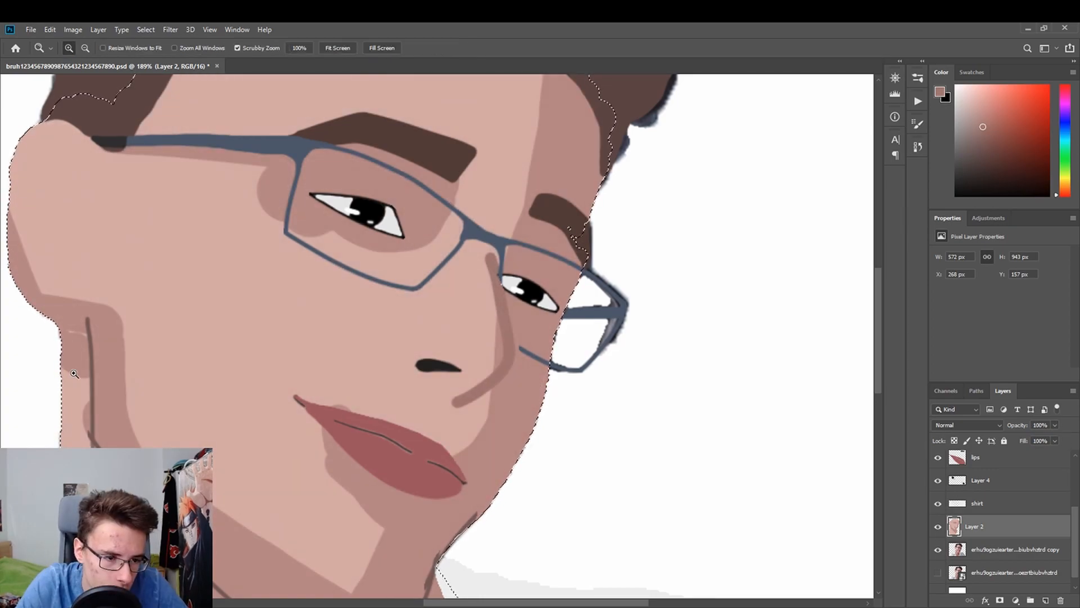
Compare the nose shading with the photo by toggling Layer 2 and view the whole portrait.
{"action": "key", "text": "z"}
{"action": "left_click_drag", "start_coordinate": [571, 256], "coordinate": [611, 259]}
{"action": "key", "text": "b"}
{"action": "left_click", "coordinate": [937, 527]}
{"action": "left_click", "coordinate": [938, 526]}
{"action": "key", "text": "z"}
{"action": "left_click_drag", "start_coordinate": [675, 277], "coordinate": [602, 270]}
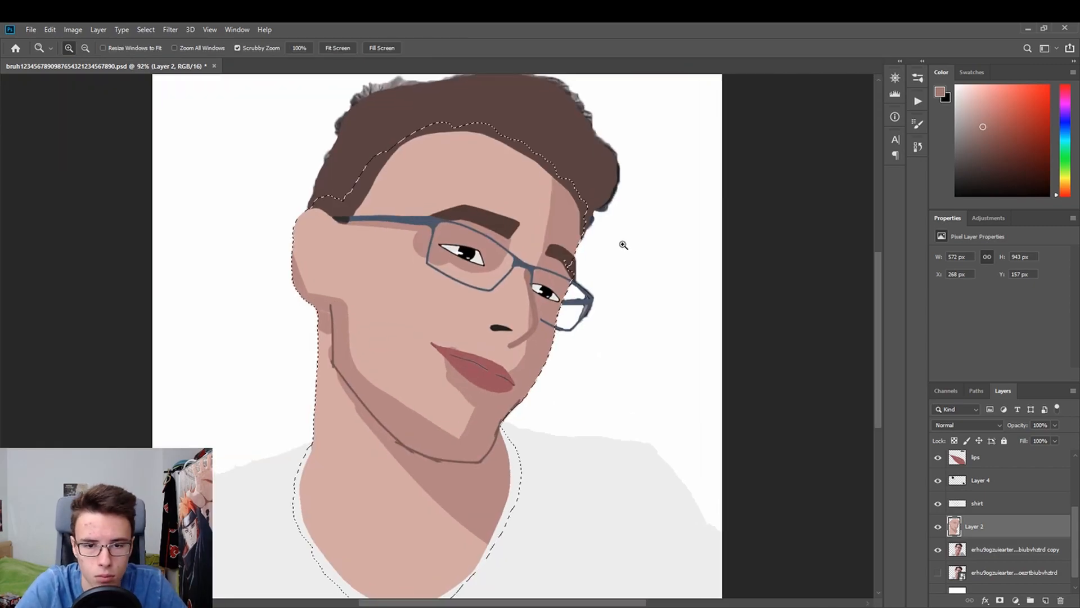
Paint a second, darker shadow band along the far edge of the forehead and cheek and below the chin.
{"action": "key", "text": "b"}
{"action": "left_click_drag", "start_coordinate": [878, 331], "coordinate": [880, 334]}
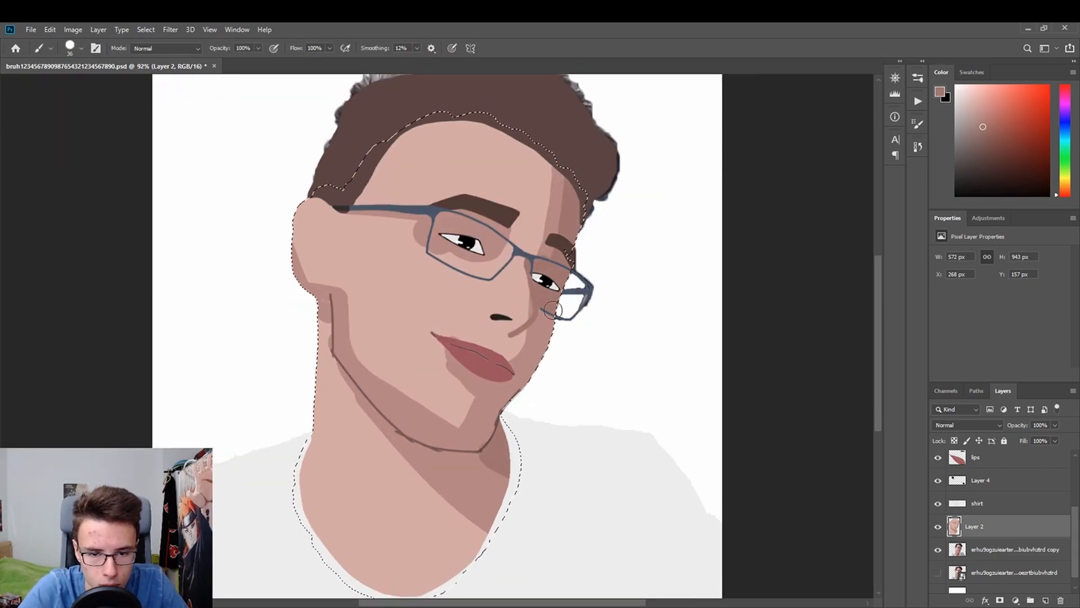
{"action": "key", "text": "ctrl+z"}
Paint the darker shadow along the jawline with a smaller brush, undoing the stray strokes.
{"action": "key", "text": "z"}
{"action": "left_click", "coordinate": [472, 446]}
{"action": "key", "text": "b"}
{"action": "key", "text": "bracketleft"}
{"action": "key", "text": "bracketleft"}
{"action": "key", "text": "bracketleft"}
{"action": "mouse_move", "coordinate": [490, 437]}
{"action": "left_mouse_down"}
{"action": "mouse_move", "coordinate": [401, 421]}
{"action": "mouse_move", "coordinate": [351, 388]}
{"action": "left_mouse_up"}
{"action": "key", "text": "ctrl+z"}
{"action": "key", "text": "ctrl+z"}
{"action": "mouse_move", "coordinate": [326, 343]}
{"action": "left_mouse_down"}
{"action": "mouse_move", "coordinate": [420, 439]}
{"action": "mouse_move", "coordinate": [528, 401]}
{"action": "left_mouse_up"}
{"action": "key", "text": "ctrl+z"}
Pick a still darker shadow tone and paint the skin around the far eye inside the glasses frame.
{"action": "scroll", "coordinate": [492, 329], "scroll_direction": "up", "scroll_amount": 3}
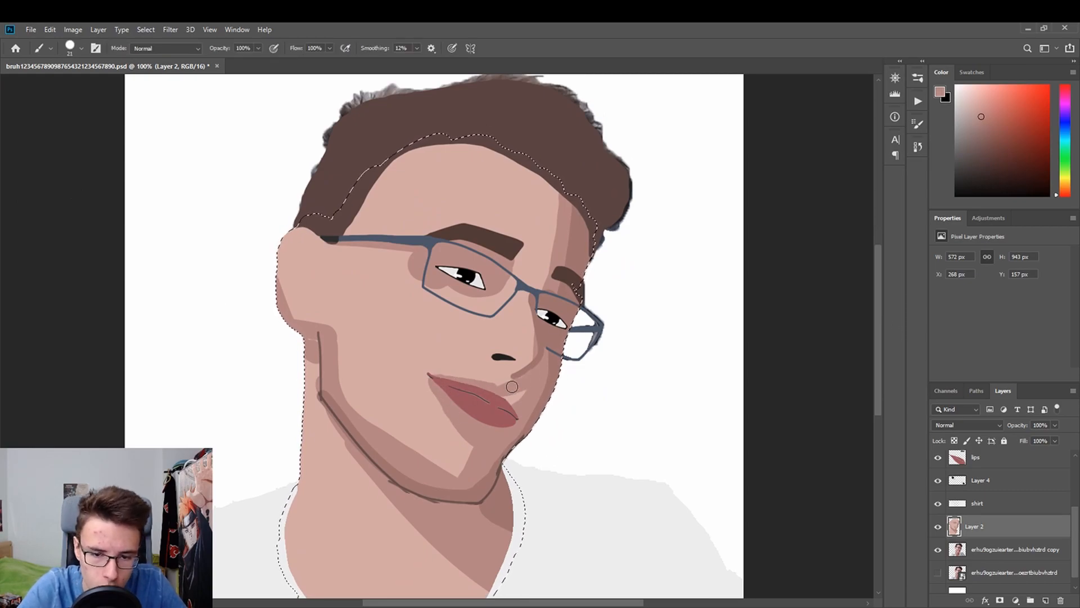
{"action": "left_click", "coordinate": [579, 239], "text": "alt"}
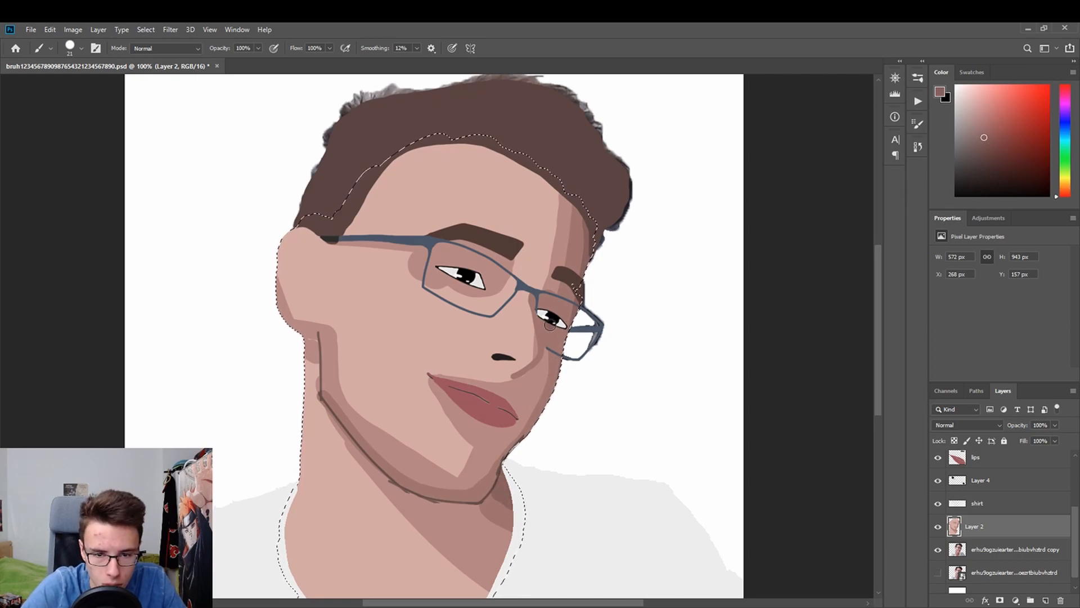
{"action": "scroll", "coordinate": [574, 334], "scroll_direction": "up", "scroll_amount": 2}
{"action": "mouse_move", "coordinate": [472, 292]}
{"action": "left_mouse_down"}
{"action": "mouse_move", "coordinate": [488, 239]}
{"action": "mouse_move", "coordinate": [535, 364]}
{"action": "left_mouse_up"}
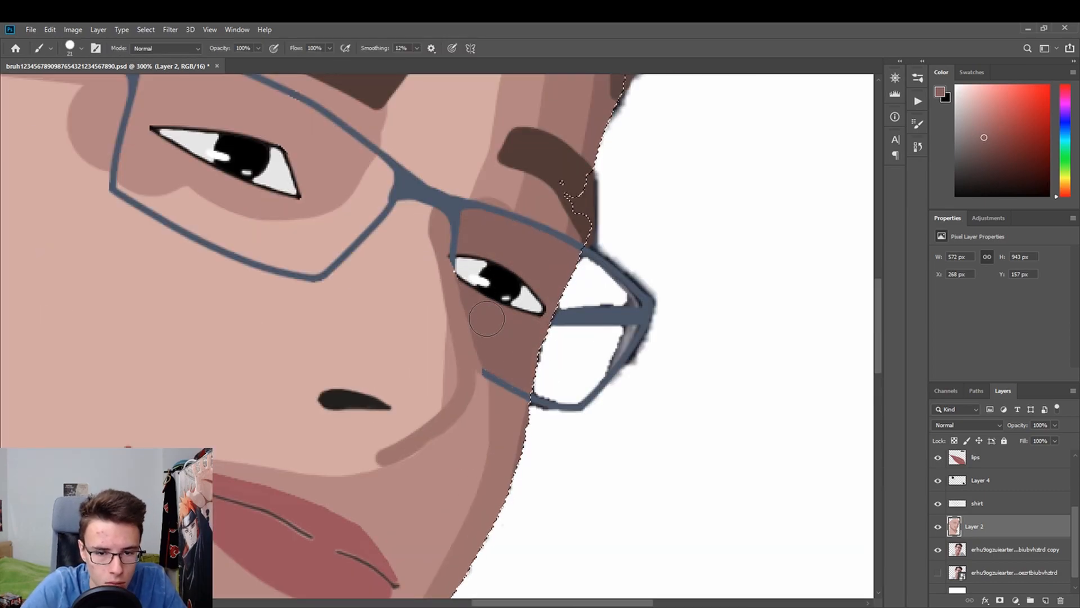
{"action": "scroll", "coordinate": [540, 302], "scroll_direction": "down", "scroll_amount": 4}
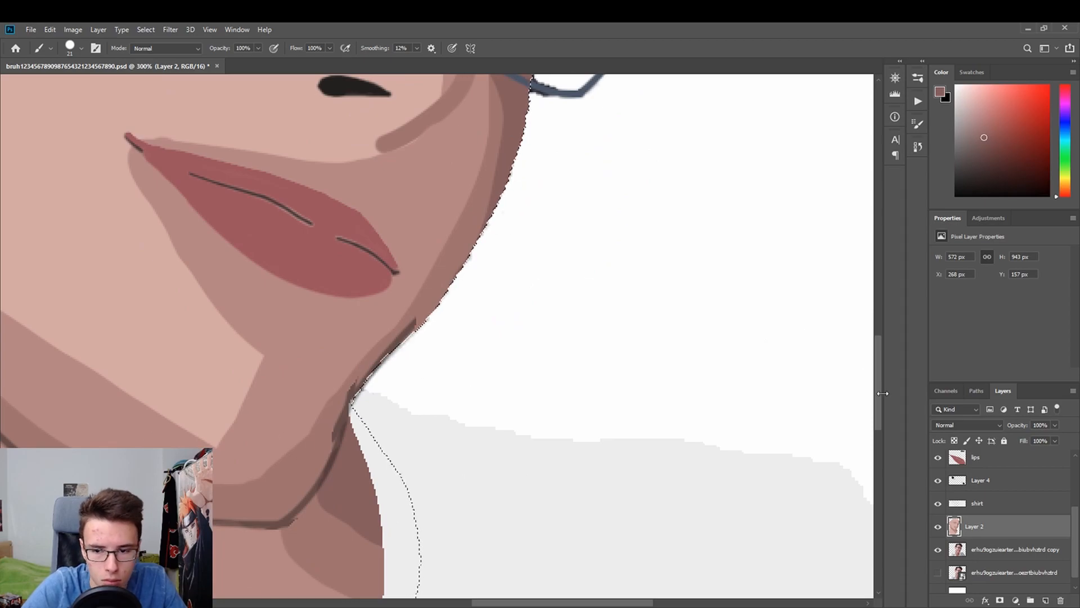
{"action": "scroll", "coordinate": [863, 386], "scroll_direction": "up", "scroll_amount": 7}
Compare the painted face and neck with the photo by toggling Layer 2 and the photo copy.
{"action": "key", "text": "z"}
{"action": "left_click_drag", "start_coordinate": [478, 340], "coordinate": [393, 342]}
{"action": "left_click_drag", "start_coordinate": [624, 450], "coordinate": [636, 450]}
{"action": "left_click", "coordinate": [938, 527]}
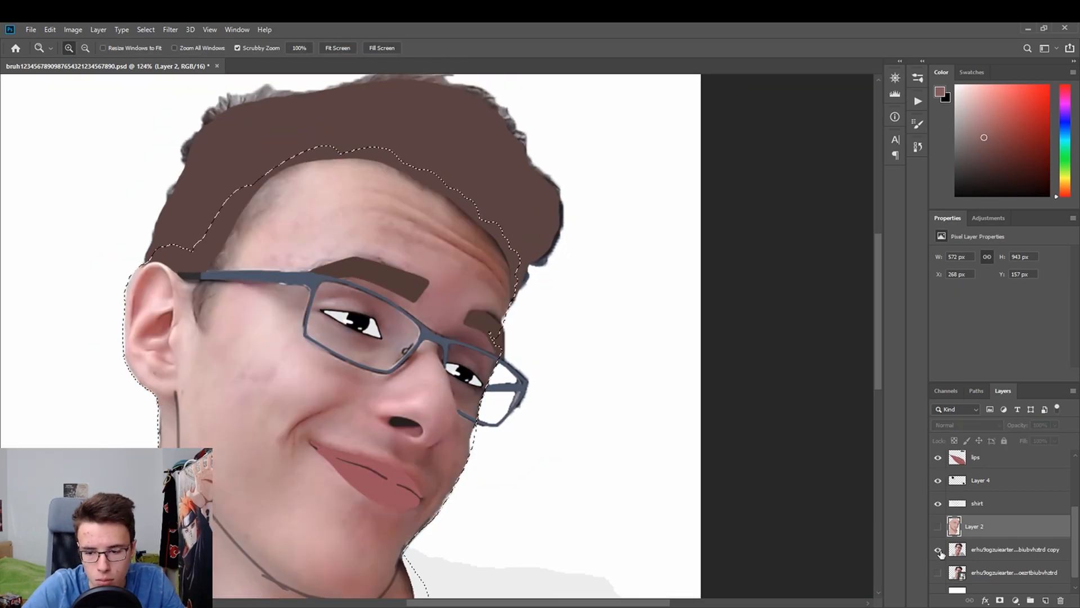
{"action": "left_click", "coordinate": [938, 527]}
{"action": "left_click", "coordinate": [938, 549]}
{"action": "scroll", "coordinate": [788, 360], "scroll_direction": "down", "scroll_amount": 2}
{"action": "scroll", "coordinate": [897, 387], "scroll_direction": "down", "scroll_amount": 2}
{"action": "left_click", "coordinate": [938, 550]}
Sample the medium shadow tone and paint an angular shadow over the throat and lower neck, undoing stray strokes.
{"action": "key", "text": "b"}
{"action": "left_click", "coordinate": [470, 414], "text": "alt"}
{"action": "mouse_move", "coordinate": [355, 450]}
{"action": "left_mouse_down"}
{"action": "mouse_move", "coordinate": [473, 406]}
{"action": "mouse_move", "coordinate": [345, 470]}
{"action": "left_mouse_up"}
{"action": "key", "text": "ctrl+z"}
{"action": "mouse_move", "coordinate": [477, 434]}
{"action": "left_mouse_down"}
{"action": "mouse_move", "coordinate": [337, 472]}
{"action": "mouse_move", "coordinate": [394, 507]}
{"action": "left_mouse_up"}
{"action": "mouse_move", "coordinate": [395, 507]}
{"action": "left_mouse_down"}
{"action": "mouse_move", "coordinate": [494, 457]}
{"action": "mouse_move", "coordinate": [479, 448]}
{"action": "left_mouse_up"}
{"action": "key", "text": "ctrl+z"}
{"action": "left_click_drag", "start_coordinate": [407, 514], "coordinate": [466, 464]}
{"action": "left_click_drag", "start_coordinate": [440, 421], "coordinate": [441, 448]}
{"action": "key", "text": "ctrl+z"}
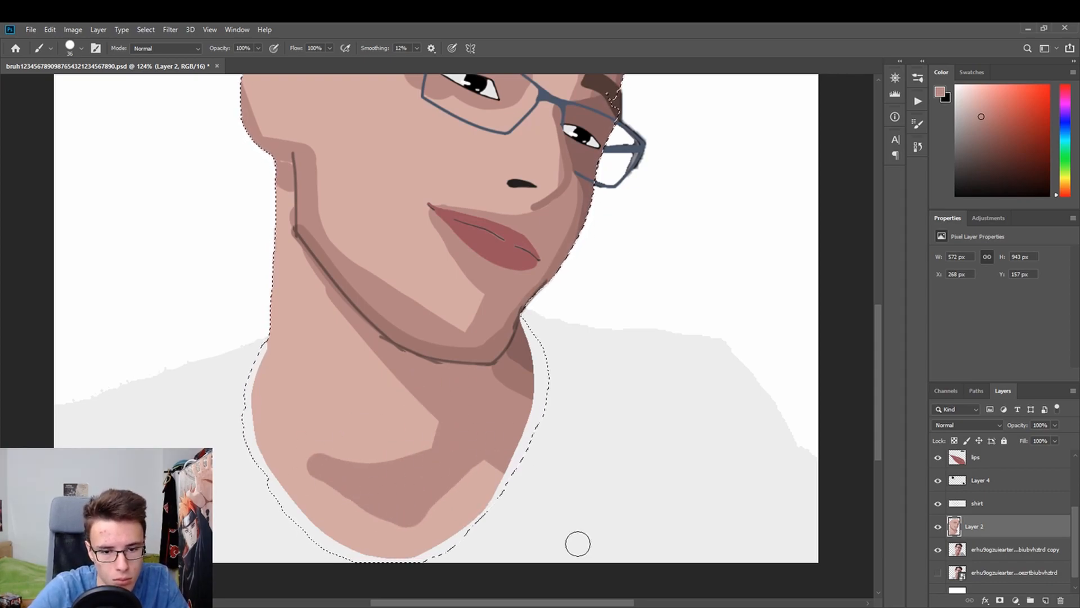
{"action": "left_click_drag", "start_coordinate": [427, 401], "coordinate": [425, 455]}
Paint a thin shadow along the neck's near edge beside the shirt collar, undoing the excess strokes.
{"action": "mouse_move", "coordinate": [406, 566]}
{"action": "left_mouse_down"}
{"action": "mouse_move", "coordinate": [261, 350]}
{"action": "mouse_move", "coordinate": [382, 543]}
{"action": "left_mouse_up"}
{"action": "key", "text": "ctrl+z"}
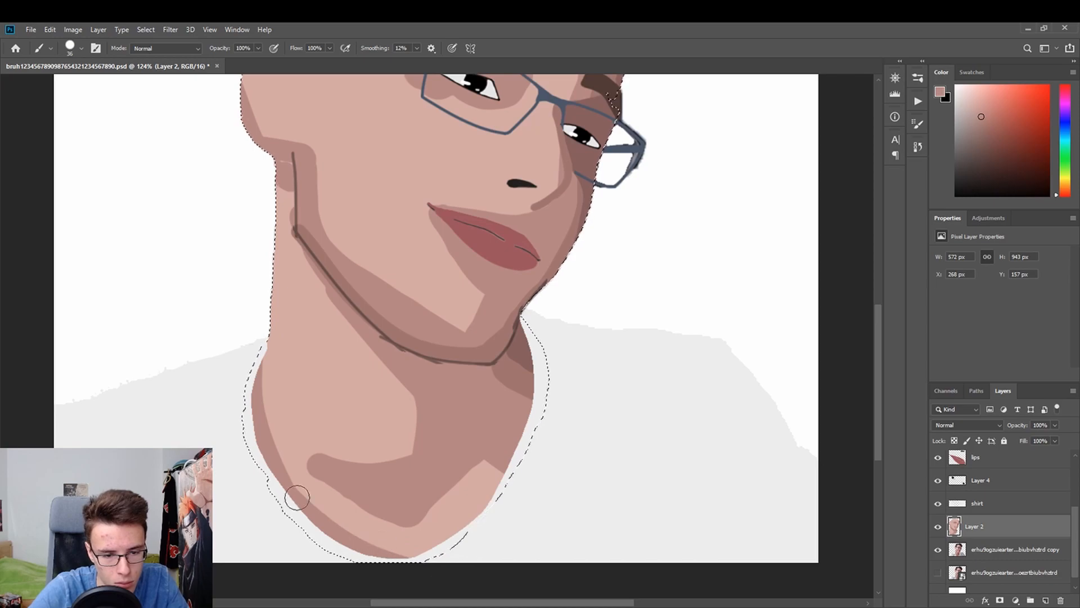
{"action": "key", "text": "ctrl+z"}
{"action": "left_click_drag", "start_coordinate": [308, 497], "coordinate": [430, 554]}
{"action": "key", "text": "ctrl+z"}
Hide the lips layer and Layer 4 to expose the shading on Layer 2, keeping the shirt layer shown.
{"action": "key", "text": "z"}
{"action": "left_click_drag", "start_coordinate": [343, 242], "coordinate": [272, 222]}
{"action": "left_click_drag", "start_coordinate": [98, 141], "coordinate": [119, 142]}
{"action": "left_click_drag", "start_coordinate": [938, 504], "coordinate": [938, 462]}
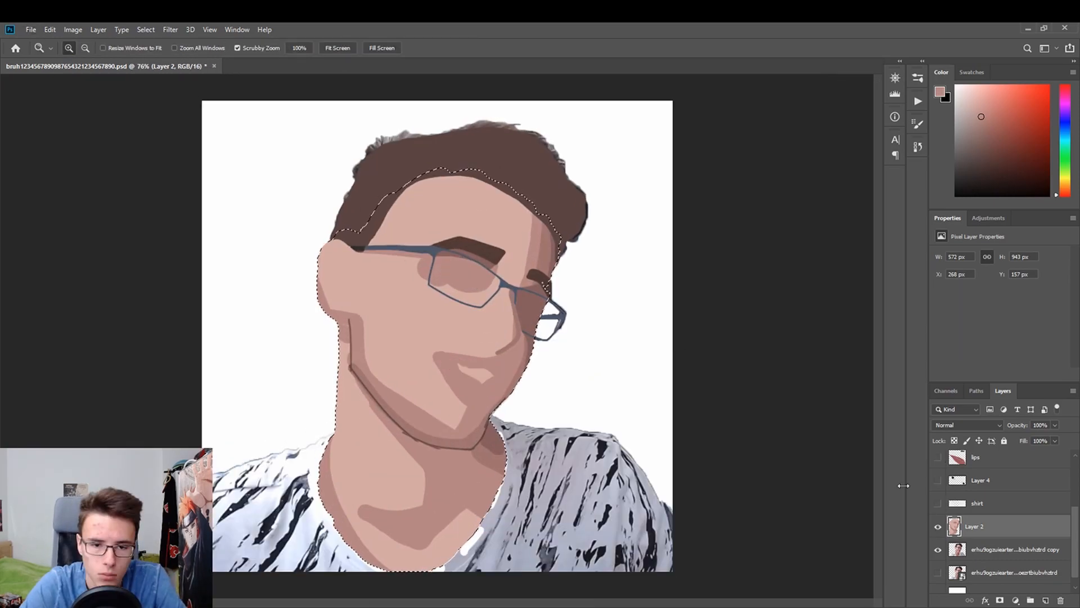
{"action": "scroll", "coordinate": [956, 523], "scroll_direction": "up", "scroll_amount": 3}
{"action": "scroll", "coordinate": [956, 523], "scroll_direction": "down", "scroll_amount": 2}
{"action": "left_click", "coordinate": [938, 521]}
{"action": "scroll", "coordinate": [938, 518], "scroll_direction": "down", "scroll_amount": 3}
Paint a medium shadow stroke beside the dark nose shadow and sample the light skin tone below the near lens.
{"action": "left_click_drag", "start_coordinate": [526, 315], "coordinate": [700, 393]}
{"action": "key", "text": "b"}
{"action": "key", "text": "ctrl+z"}
{"action": "left_click_drag", "start_coordinate": [524, 348], "coordinate": [520, 411]}
{"action": "left_click", "coordinate": [503, 304], "text": "alt"}
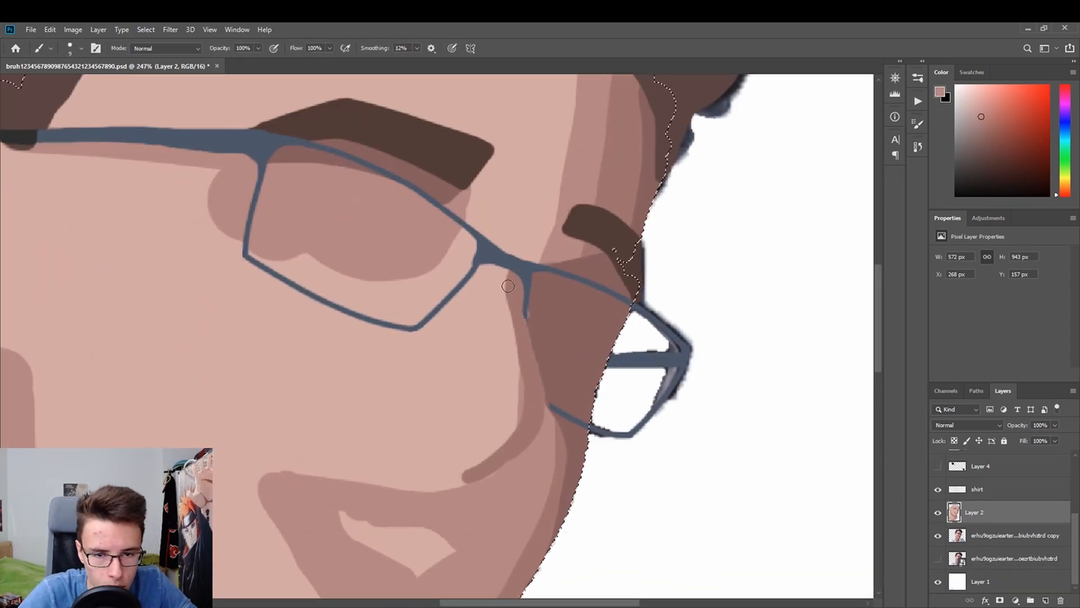
{"action": "key", "text": "ctrl+z"}
{"action": "mouse_move", "coordinate": [514, 339]}
{"action": "left_mouse_down"}
{"action": "mouse_move", "coordinate": [504, 309]}
{"action": "mouse_move", "coordinate": [475, 463]}
{"action": "mouse_move", "coordinate": [488, 451]}
{"action": "left_mouse_up"}
{"action": "left_click_drag", "start_coordinate": [499, 285], "coordinate": [503, 295]}
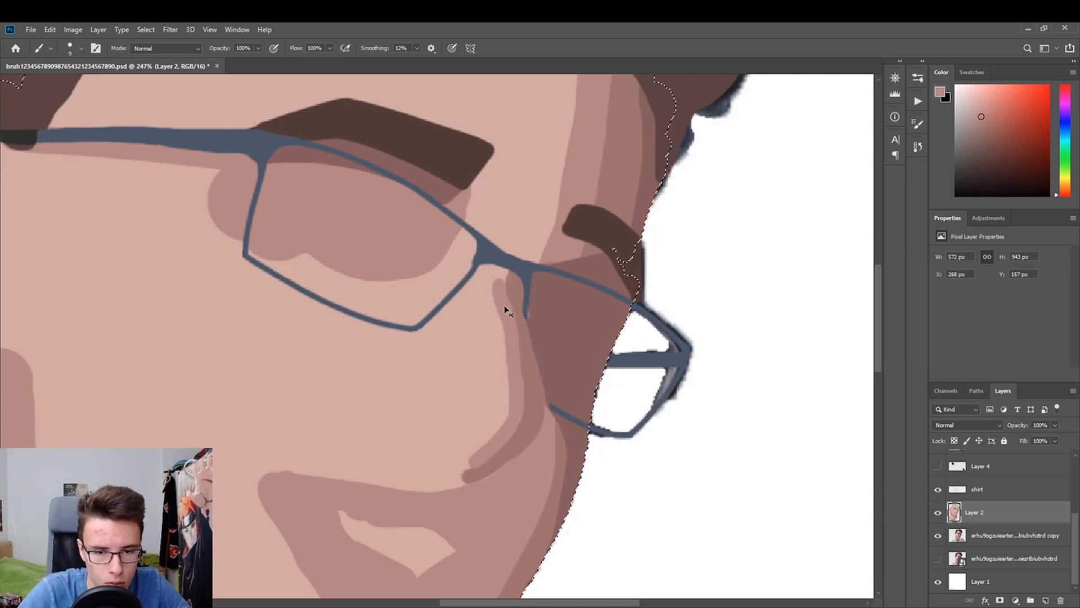
{"action": "left_click", "coordinate": [6, 184]}
{"action": "left_click", "coordinate": [441, 313], "text": "alt"}
{"action": "left_click", "coordinate": [442, 313], "text": "alt"}
Save the document and hide the photo copy.
{"action": "left_click", "coordinate": [30, 29]}
{"action": "left_click", "coordinate": [57, 157]}
{"action": "left_click", "coordinate": [438, 332]}
{"action": "left_click", "coordinate": [938, 535]}
{"action": "left_click", "coordinate": [30, 30]}
Sample the shadow tone below the ear and fill the gap in the shadow beneath the earlobe.
{"action": "left_click_drag", "start_coordinate": [325, 294], "coordinate": [408, 294]}
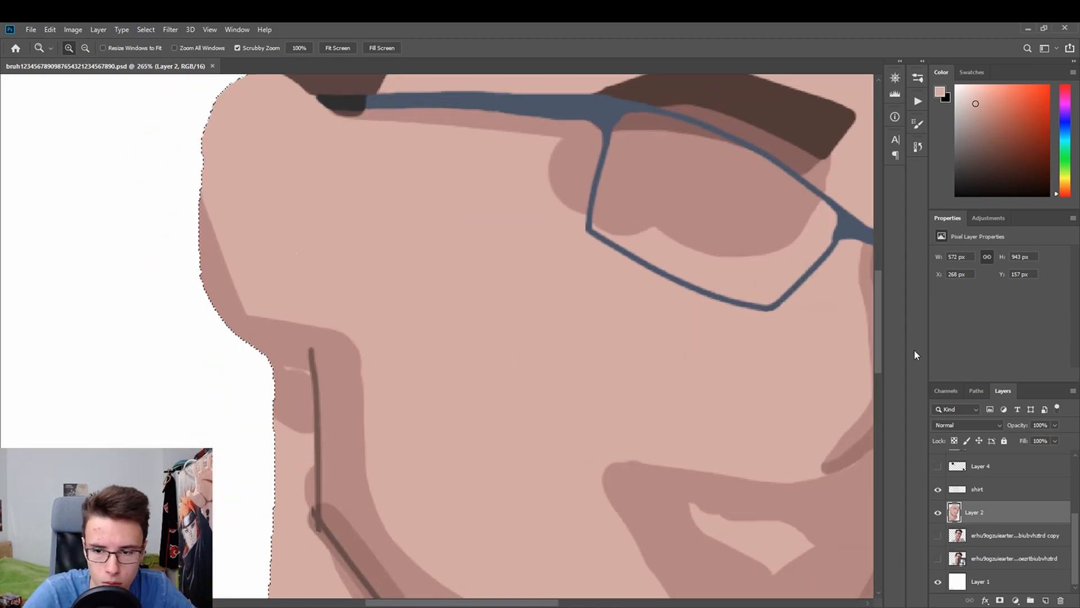
{"action": "scroll", "coordinate": [315, 338], "scroll_direction": "up", "scroll_amount": 1}
{"action": "key", "text": "b"}
{"action": "left_click", "coordinate": [295, 436], "text": "alt"}
{"action": "left_click_drag", "start_coordinate": [310, 422], "coordinate": [278, 419]}
{"action": "key", "text": "ctrl+z"}
{"action": "key", "text": "ctrl+z"}
Examine the ear's folds in the photo by toggling Layer 2 and the photo copy.
{"action": "left_click", "coordinate": [938, 535]}
{"action": "left_click", "coordinate": [938, 513]}
{"action": "left_click", "coordinate": [937, 512]}
{"action": "left_click", "coordinate": [937, 536]}
{"action": "left_click", "coordinate": [81, 49]}
{"action": "key", "text": "ctrl+z"}
{"action": "left_click", "coordinate": [938, 535]}
{"action": "left_click", "coordinate": [937, 512]}
{"action": "left_click", "coordinate": [938, 512]}
Set Layer 2's opacity to 75% to trace the ear's inner folds in the shadow tone, and restore it to 100%.
{"action": "left_click", "coordinate": [1055, 425]}
{"action": "left_click_drag", "start_coordinate": [1052, 438], "coordinate": [1037, 437]}
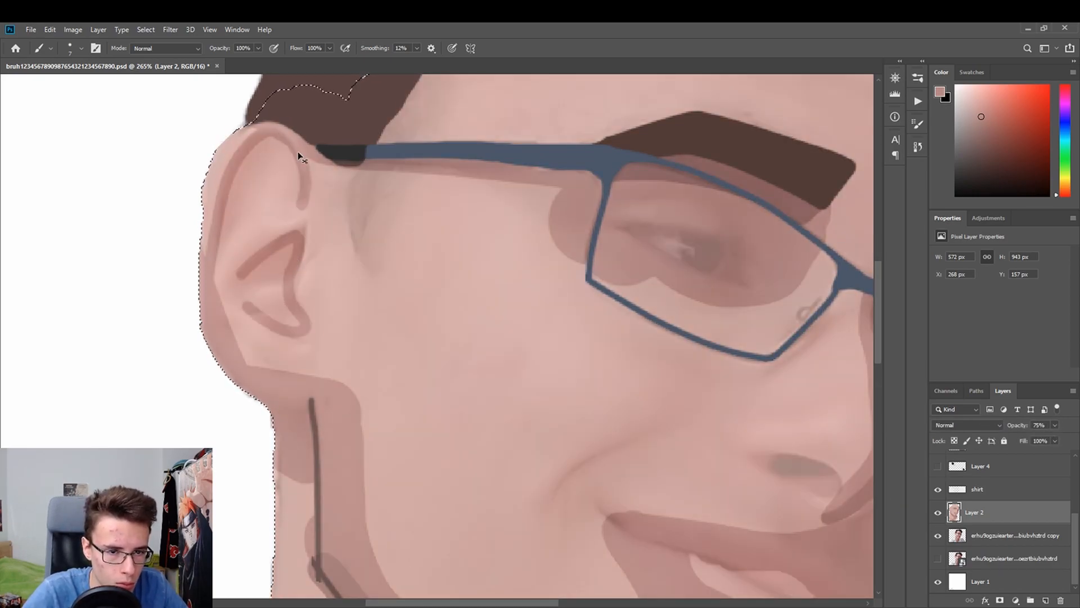
{"action": "left_click", "coordinate": [937, 535]}
{"action": "left_click", "coordinate": [1055, 425]}
{"action": "left_click_drag", "start_coordinate": [1038, 437], "coordinate": [1053, 437]}
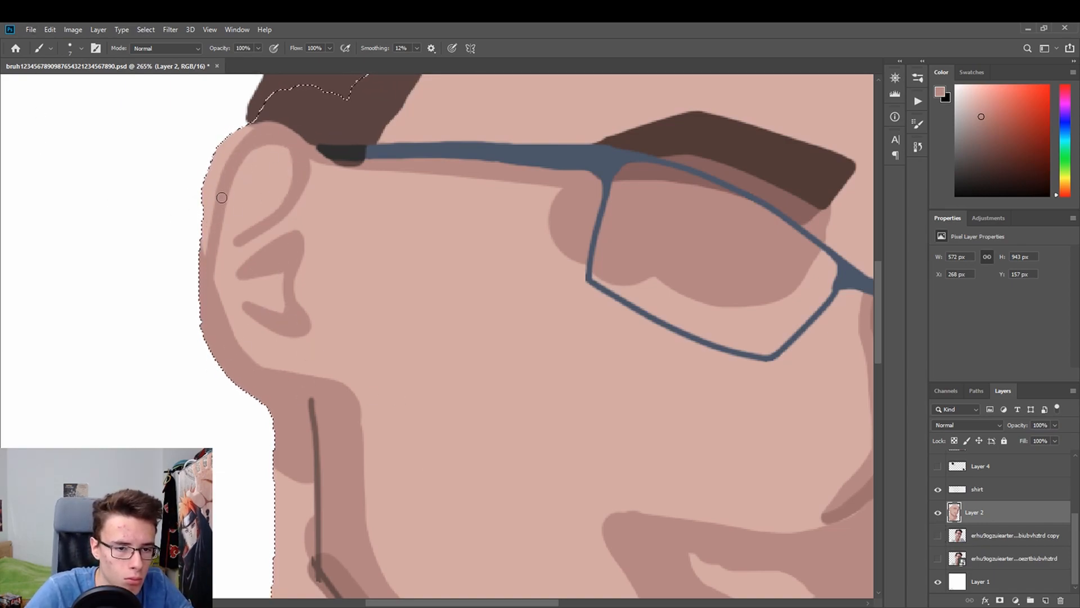
Sample the cheek's base skin tone and pick a lighter shade of it as the highlight colour.
{"action": "left_click_drag", "start_coordinate": [445, 338], "coordinate": [478, 343]}
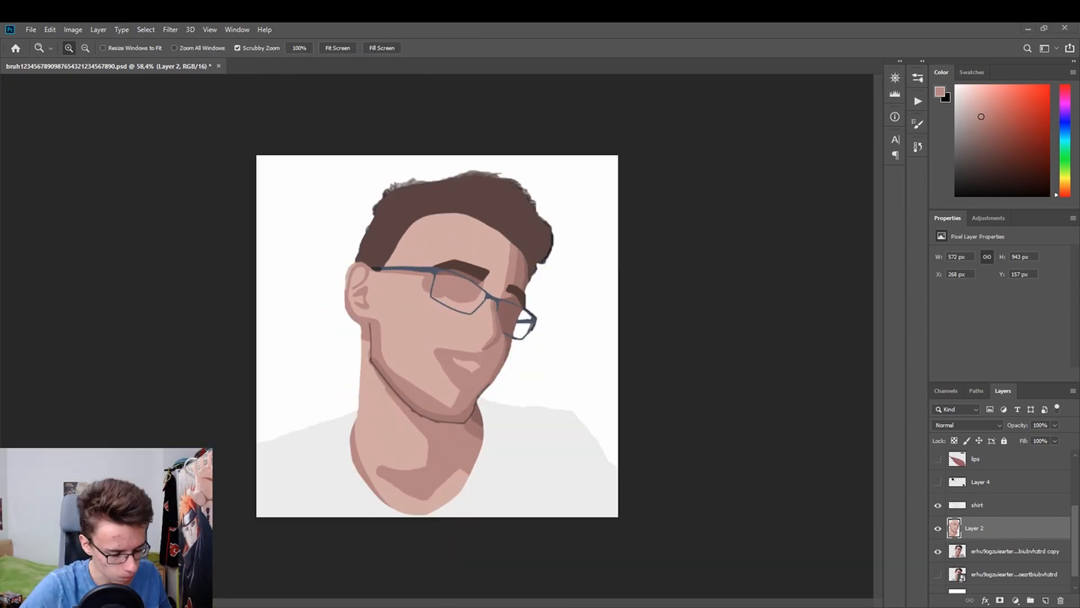
{"action": "left_click_drag", "start_coordinate": [478, 371], "coordinate": [563, 381]}
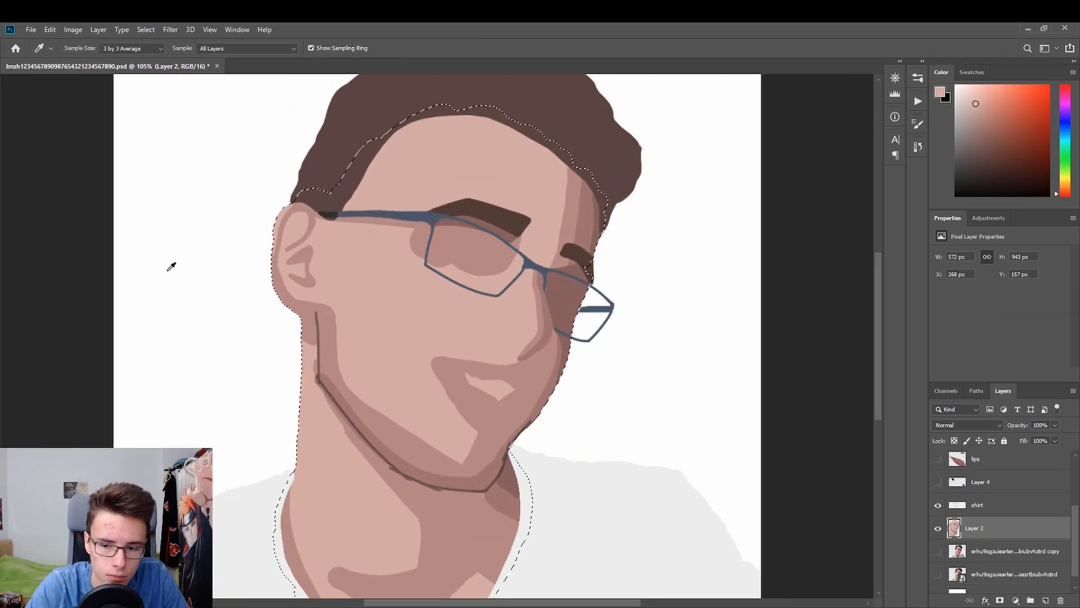
{"action": "key", "text": "b"}
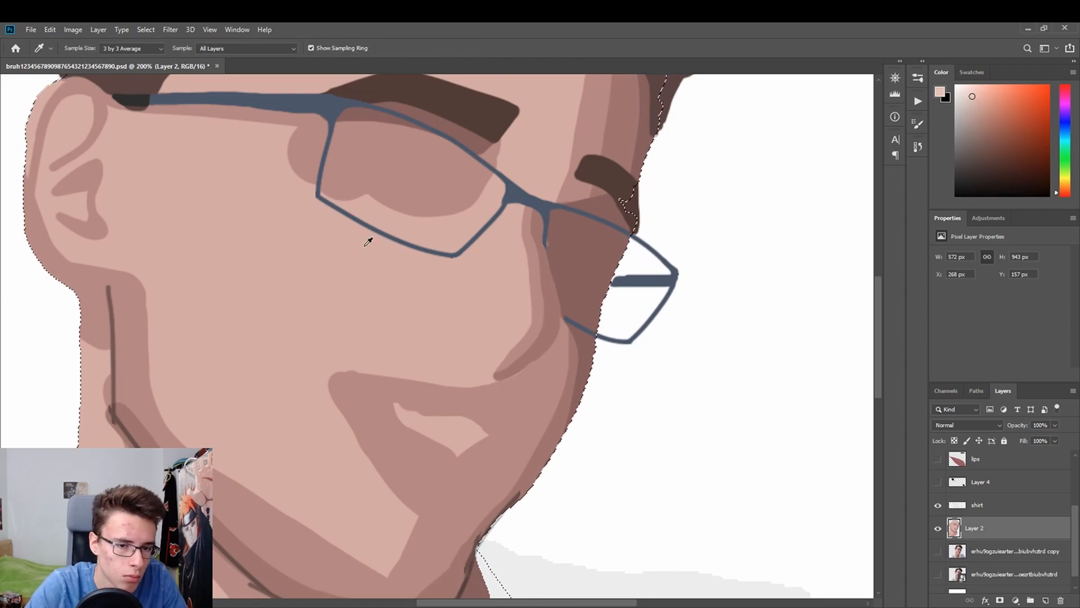
{"action": "left_click", "coordinate": [369, 239], "text": "alt"}
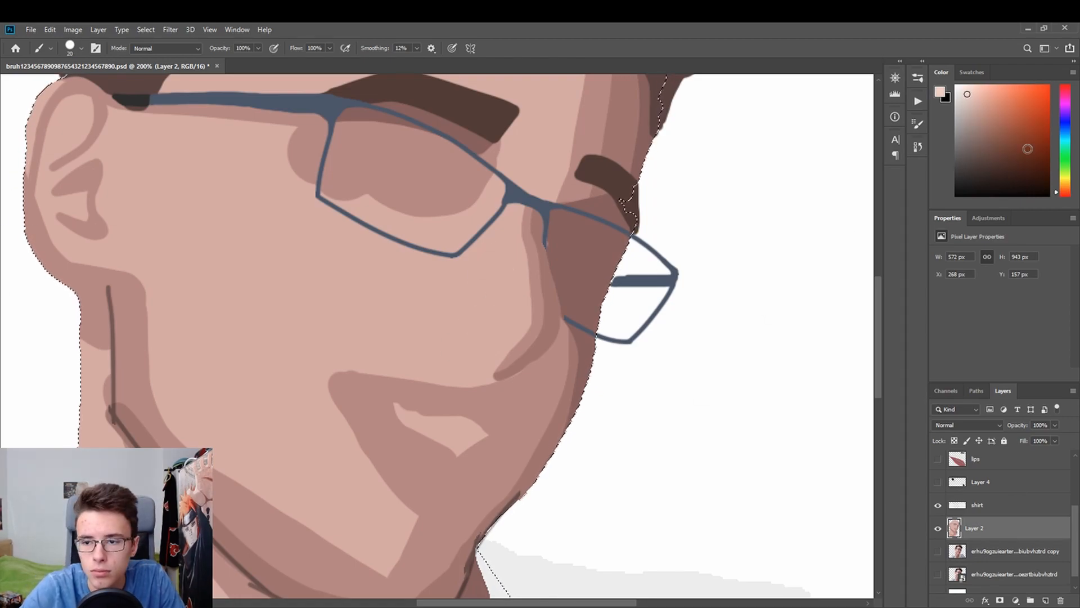
{"action": "left_click", "coordinate": [972, 97]}
{"action": "left_click_drag", "start_coordinate": [512, 301], "coordinate": [485, 326]}
{"action": "scroll", "coordinate": [503, 320], "scroll_direction": "up", "scroll_amount": 4}
{"action": "mouse_move", "coordinate": [219, 421]}
{"action": "left_mouse_down"}
{"action": "mouse_move", "coordinate": [226, 361]}
{"action": "mouse_move", "coordinate": [242, 419]}
{"action": "left_mouse_up"}
{"action": "key", "text": "ctrl+z"}
{"action": "key", "text": "w"}
{"action": "left_click", "coordinate": [217, 381]}
{"action": "key", "text": "ctrl+z"}
{"action": "scroll", "coordinate": [263, 400], "scroll_direction": "down", "scroll_amount": 3}
{"action": "left_click_drag", "start_coordinate": [419, 254], "coordinate": [422, 320]}
{"action": "key", "text": "ctrl+z"}
{"action": "key", "text": "ctrl+z"}
{"action": "key", "text": "ctrl+z"}
{"action": "key", "text": "ctrl+z"}
{"action": "scroll", "coordinate": [387, 343], "scroll_direction": "down", "scroll_amount": 3}
Pick a pale pink highlight colour and select the base skin-tone area of the face on Layer 2.
{"action": "left_click", "coordinate": [968, 95]}
{"action": "left_click_drag", "start_coordinate": [287, 197], "coordinate": [400, 195]}
{"action": "key", "text": "ctrl+z"}
{"action": "key", "text": "w"}
{"action": "left_click", "coordinate": [270, 185]}
{"action": "key", "text": "b"}
{"action": "key", "text": "ctrl+z"}
Paint pale highlights on the forehead above the eyebrow, on the temple below the glasses arm and on the nose tip.
{"action": "mouse_move", "coordinate": [242, 267]}
{"action": "left_mouse_down"}
{"action": "mouse_move", "coordinate": [230, 338]}
{"action": "mouse_move", "coordinate": [245, 210]}
{"action": "mouse_move", "coordinate": [442, 196]}
{"action": "left_mouse_up"}
{"action": "key", "text": "ctrl+z"}
{"action": "key", "text": "ctrl+z"}
{"action": "mouse_move", "coordinate": [245, 222]}
{"action": "left_mouse_down"}
{"action": "mouse_move", "coordinate": [424, 205]}
{"action": "mouse_move", "coordinate": [248, 332]}
{"action": "left_mouse_up"}
{"action": "key", "text": "ctrl+z"}
{"action": "key", "text": "ctrl+z"}
{"action": "mouse_move", "coordinate": [429, 210]}
{"action": "left_mouse_down"}
{"action": "mouse_move", "coordinate": [248, 306]}
{"action": "mouse_move", "coordinate": [225, 268]}
{"action": "mouse_move", "coordinate": [379, 155]}
{"action": "mouse_move", "coordinate": [294, 204]}
{"action": "mouse_move", "coordinate": [340, 174]}
{"action": "left_mouse_up"}
{"action": "left_click_drag", "start_coordinate": [418, 396], "coordinate": [431, 399]}
{"action": "key", "text": "ctrl+z"}
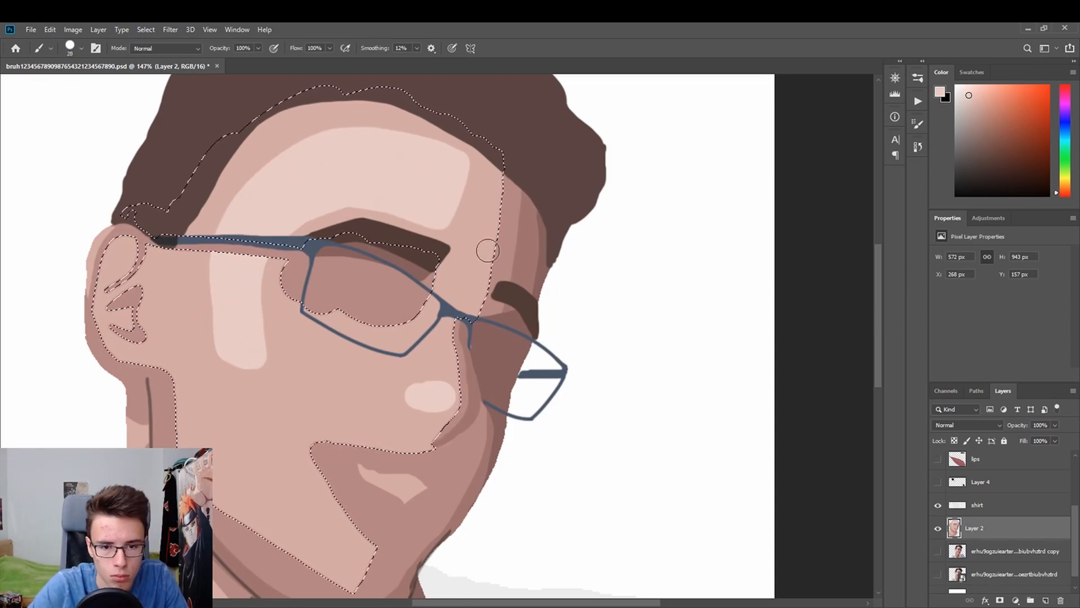
Select the whole skin shape by inverting a background selection, and paint a thin highlight along the ear's outer rim with a 17 px brush.
{"action": "scroll", "coordinate": [636, 439], "scroll_direction": "down", "scroll_amount": 1}
{"action": "key", "text": "w"}
{"action": "left_click", "coordinate": [85, 162]}
{"action": "key", "text": "ctrl+shift+i"}
{"action": "key", "text": "b"}
{"action": "scroll", "coordinate": [59, 182], "scroll_direction": "up", "scroll_amount": 3}
{"action": "key", "text": "bracketleft"}
{"action": "key", "text": "bracketleft"}
{"action": "key", "text": "bracketleft"}
{"action": "key", "text": "bracketleft"}
{"action": "left_click_drag", "start_coordinate": [135, 212], "coordinate": [117, 303]}
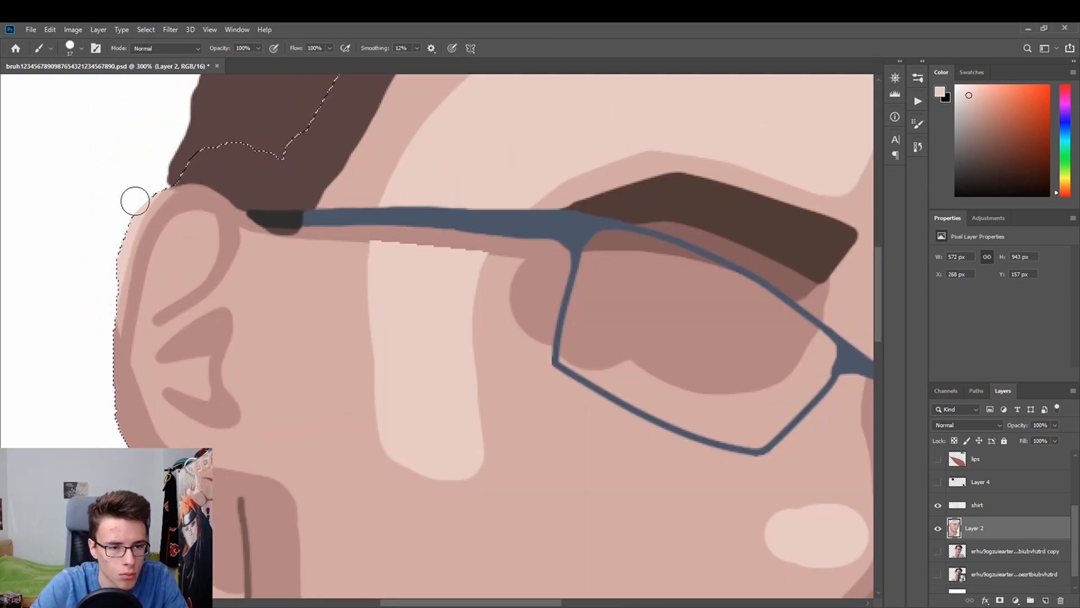
Paint a large rounded highlight on the lower cheek between the jaw shadow and the mouth.
{"action": "left_click_drag", "start_coordinate": [473, 603], "coordinate": [551, 603]}
{"action": "mouse_move", "coordinate": [878, 305]}
{"action": "left_mouse_down"}
{"action": "mouse_move", "coordinate": [899, 330]}
{"action": "mouse_move", "coordinate": [899, 364]}
{"action": "left_mouse_up"}
{"action": "left_click_drag", "start_coordinate": [583, 602], "coordinate": [515, 602]}
{"action": "mouse_move", "coordinate": [354, 213]}
{"action": "left_mouse_down"}
{"action": "mouse_move", "coordinate": [451, 217]}
{"action": "mouse_move", "coordinate": [326, 262]}
{"action": "mouse_move", "coordinate": [327, 355]}
{"action": "left_mouse_up"}
{"action": "mouse_move", "coordinate": [450, 337]}
{"action": "left_mouse_down"}
{"action": "mouse_move", "coordinate": [347, 320]}
{"action": "mouse_move", "coordinate": [383, 282]}
{"action": "left_mouse_up"}
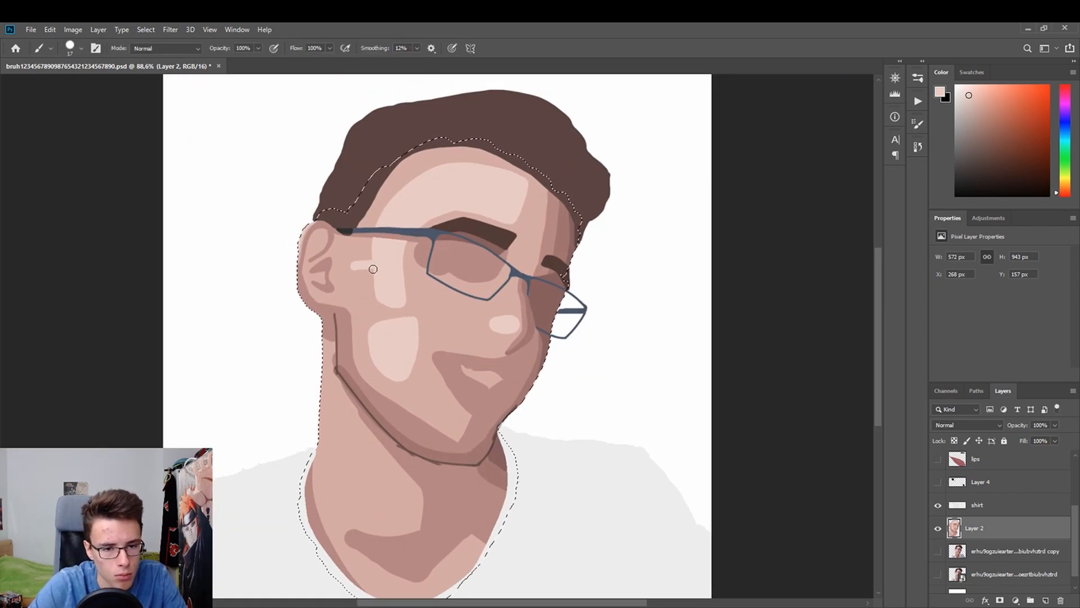
Reshape the temple highlight into a curve that wraps around and beneath the eye shadow.
{"action": "key", "text": "ctrl+1"}
{"action": "key", "text": "i"}
{"action": "left_click", "coordinate": [9, 206]}
{"action": "mouse_move", "coordinate": [388, 309]}
{"action": "left_mouse_down"}
{"action": "mouse_move", "coordinate": [412, 275]}
{"action": "mouse_move", "coordinate": [450, 307]}
{"action": "left_mouse_up"}
{"action": "left_click", "coordinate": [19, 153]}
{"action": "left_click", "coordinate": [388, 248]}
{"action": "left_click", "coordinate": [13, 203]}
{"action": "mouse_move", "coordinate": [400, 255]}
{"action": "left_mouse_down"}
{"action": "mouse_move", "coordinate": [454, 298]}
{"action": "mouse_move", "coordinate": [409, 294]}
{"action": "mouse_move", "coordinate": [507, 313]}
{"action": "left_mouse_up"}
{"action": "key", "text": "ctrl+z"}
{"action": "key", "text": "ctrl+z"}
{"action": "mouse_move", "coordinate": [366, 253]}
{"action": "left_mouse_down"}
{"action": "mouse_move", "coordinate": [362, 355]}
{"action": "mouse_move", "coordinate": [424, 383]}
{"action": "left_mouse_up"}
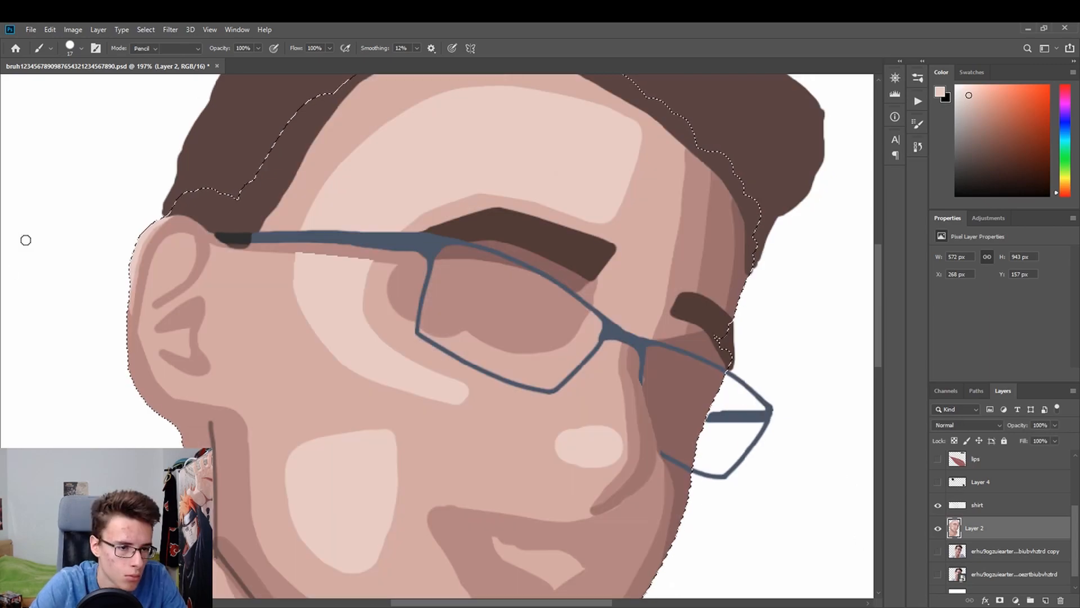
Sample the base skin tone and trim the lower tip of the temple highlight.
{"action": "left_click", "coordinate": [453, 414], "text": "alt"}
{"action": "left_click_drag", "start_coordinate": [461, 400], "coordinate": [415, 400]}
{"action": "left_click", "coordinate": [470, 340], "text": "alt"}
{"action": "left_click", "coordinate": [415, 304], "text": "ctrl"}
{"action": "left_click_drag", "start_coordinate": [411, 310], "coordinate": [449, 291]}
{"action": "key", "text": "z"}
{"action": "left_click_drag", "start_coordinate": [422, 307], "coordinate": [368, 306]}
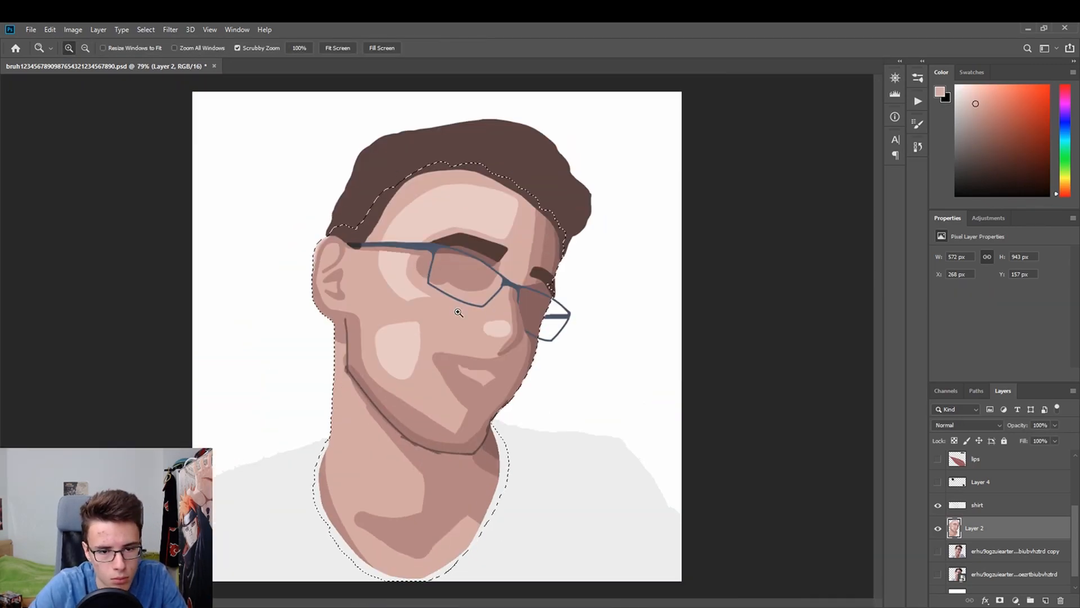
Compare the face highlights with the photo by toggling Layer 2 and the photo copy, and save the document.
{"action": "left_click", "coordinate": [938, 551]}
{"action": "left_click", "coordinate": [938, 528]}
{"action": "left_click", "coordinate": [938, 528]}
{"action": "left_click", "coordinate": [938, 551]}
{"action": "left_click", "coordinate": [13, 208]}
{"action": "key", "text": "ctrl+s"}
Sample the highlight tone and paint a long highlight down the side of the neck below the jaw corner.
{"action": "left_click", "coordinate": [388, 271], "text": "alt"}
{"action": "left_click_drag", "start_coordinate": [878, 336], "coordinate": [878, 353]}
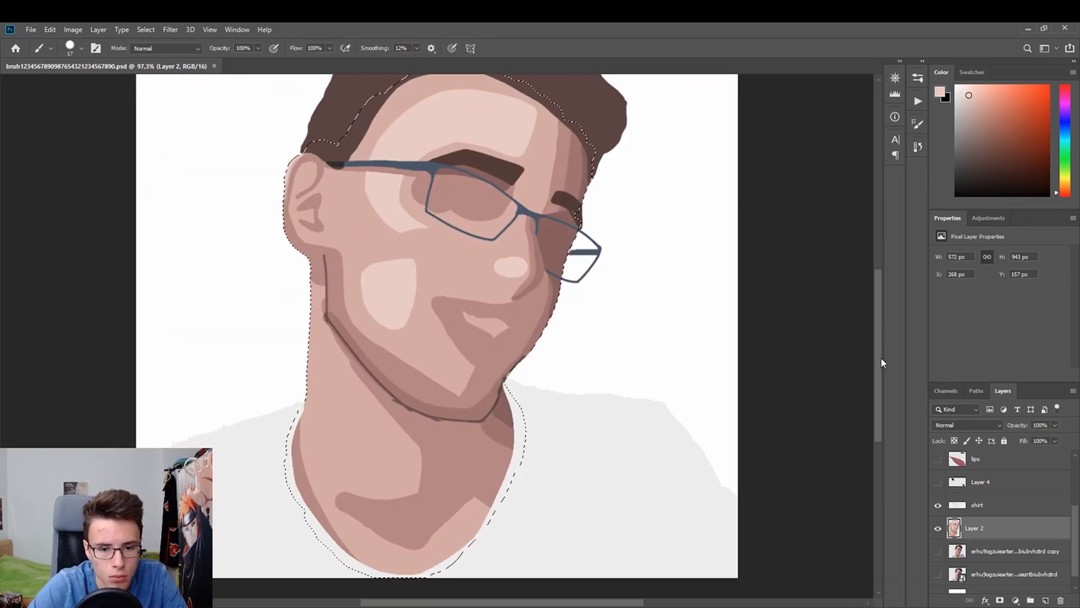
{"action": "key", "text": "z"}
{"action": "left_click_drag", "start_coordinate": [236, 411], "coordinate": [262, 411]}
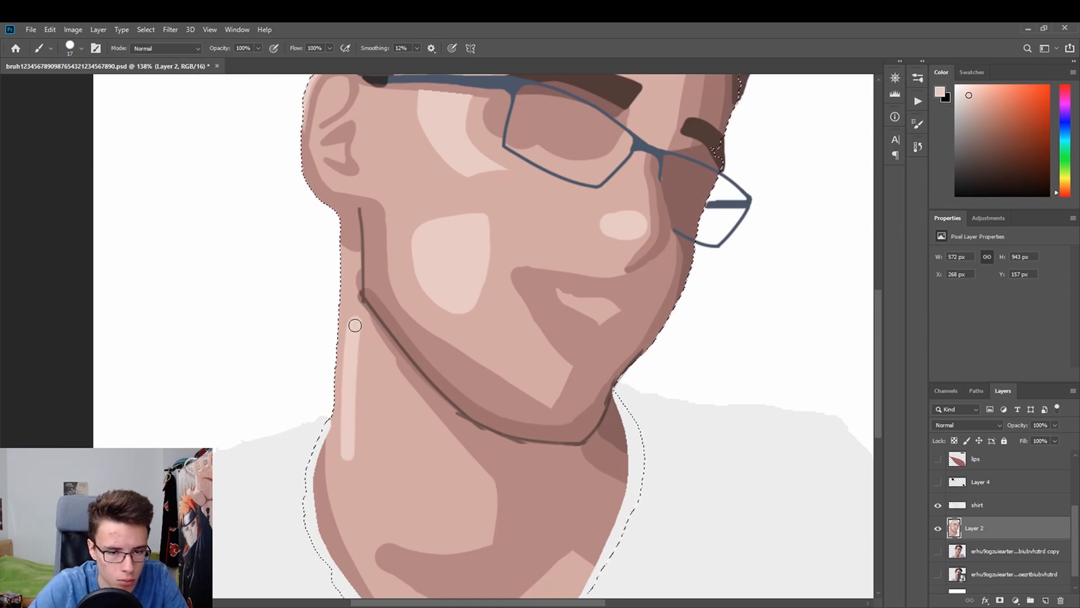
{"action": "key", "text": "ctrl+z"}
{"action": "key", "text": "ctrl+z"}
{"action": "key", "text": "ctrl+z"}
{"action": "key", "text": "z"}
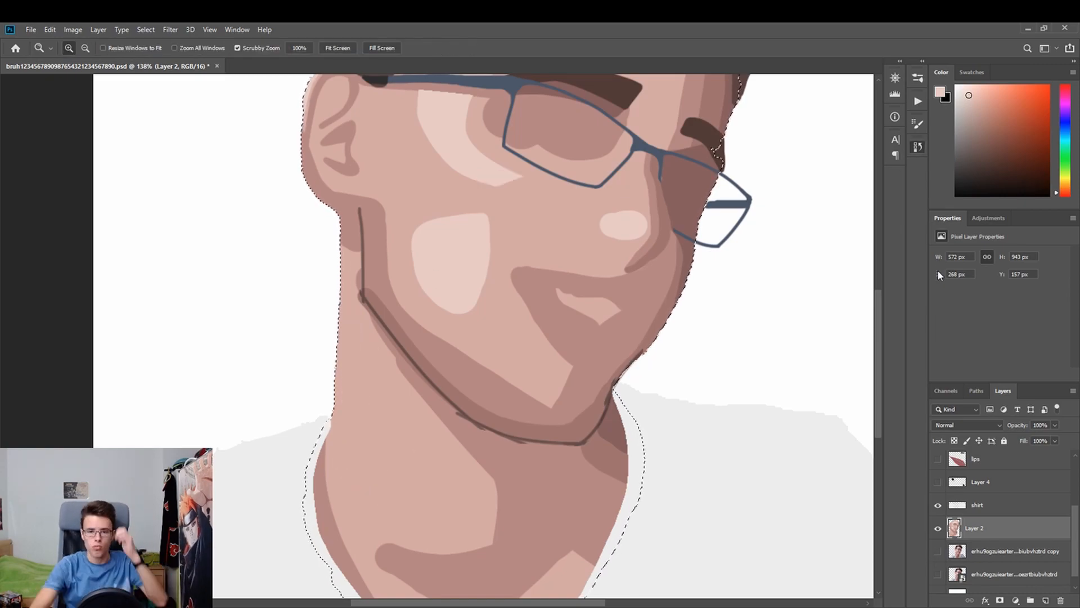
{"action": "left_click_drag", "start_coordinate": [878, 345], "coordinate": [878, 366]}
{"action": "key", "text": "b"}
{"action": "left_click_drag", "start_coordinate": [357, 243], "coordinate": [351, 337]}
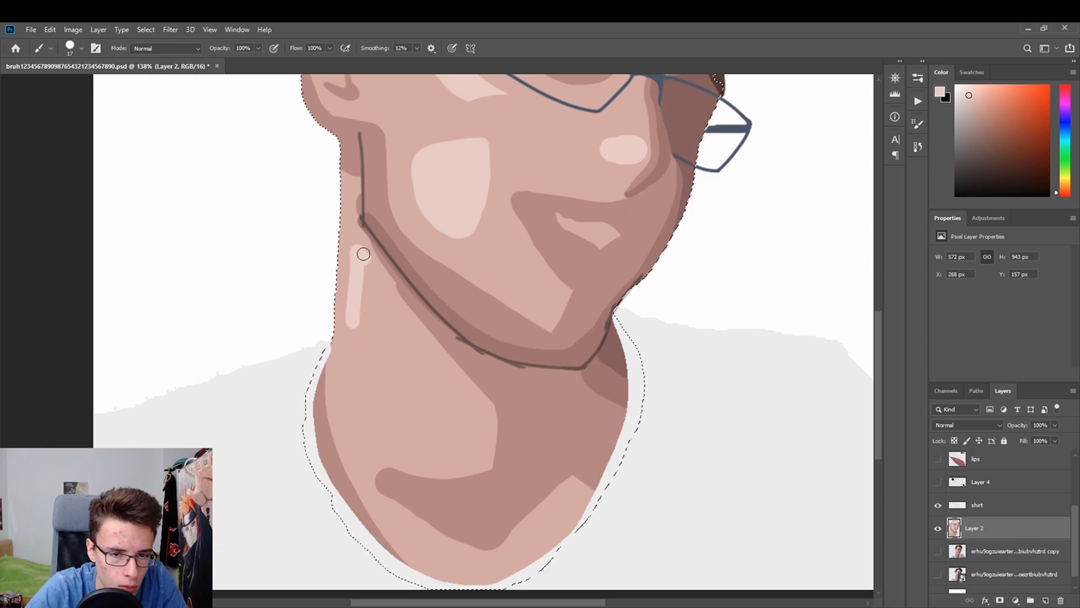
Paint a small slanted oval highlight on the throat above the lower neck shadow.
{"action": "mouse_move", "coordinate": [475, 423]}
{"action": "left_mouse_down"}
{"action": "mouse_move", "coordinate": [496, 427]}
{"action": "mouse_move", "coordinate": [448, 417]}
{"action": "mouse_move", "coordinate": [471, 434]}
{"action": "left_mouse_up"}
{"action": "key", "text": "ctrl+z"}
{"action": "scroll", "coordinate": [453, 434], "scroll_direction": "up", "scroll_amount": 1}
{"action": "key", "text": "z"}
{"action": "left_click_drag", "start_coordinate": [869, 489], "coordinate": [819, 490]}
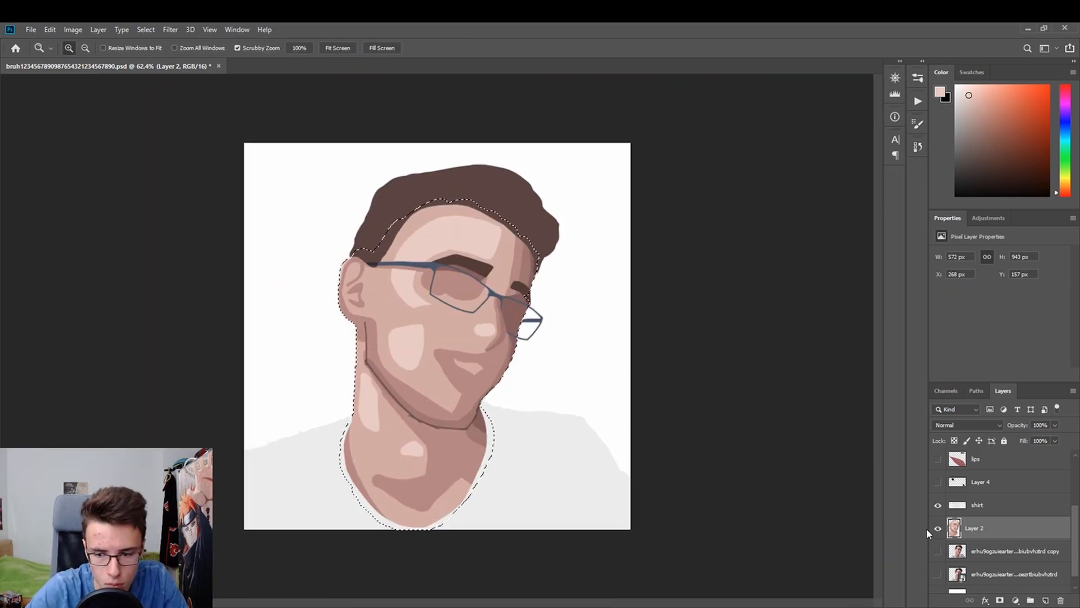
{"action": "left_click_drag", "start_coordinate": [440, 447], "coordinate": [489, 447]}
{"action": "key", "text": "ctrl+z"}
{"action": "key", "text": "b"}
{"action": "key", "text": "ctrl+z"}
{"action": "mouse_move", "coordinate": [333, 372]}
{"action": "left_mouse_down"}
{"action": "mouse_move", "coordinate": [393, 412]}
{"action": "mouse_move", "coordinate": [353, 381]}
{"action": "mouse_move", "coordinate": [472, 419]}
{"action": "mouse_move", "coordinate": [450, 377]}
{"action": "mouse_move", "coordinate": [276, 377]}
{"action": "left_mouse_up"}
{"action": "key", "text": "z"}
Compare the neck highlights with the photo by toggling Layer 2 and the photo copy.
{"action": "scroll", "coordinate": [61, 150], "scroll_direction": "up", "scroll_amount": 1}
{"action": "left_click", "coordinate": [938, 528]}
{"action": "left_click", "coordinate": [938, 551]}
{"action": "left_click", "coordinate": [938, 552]}
{"action": "left_click", "coordinate": [937, 528]}
{"action": "key", "text": "ctrl+d"}
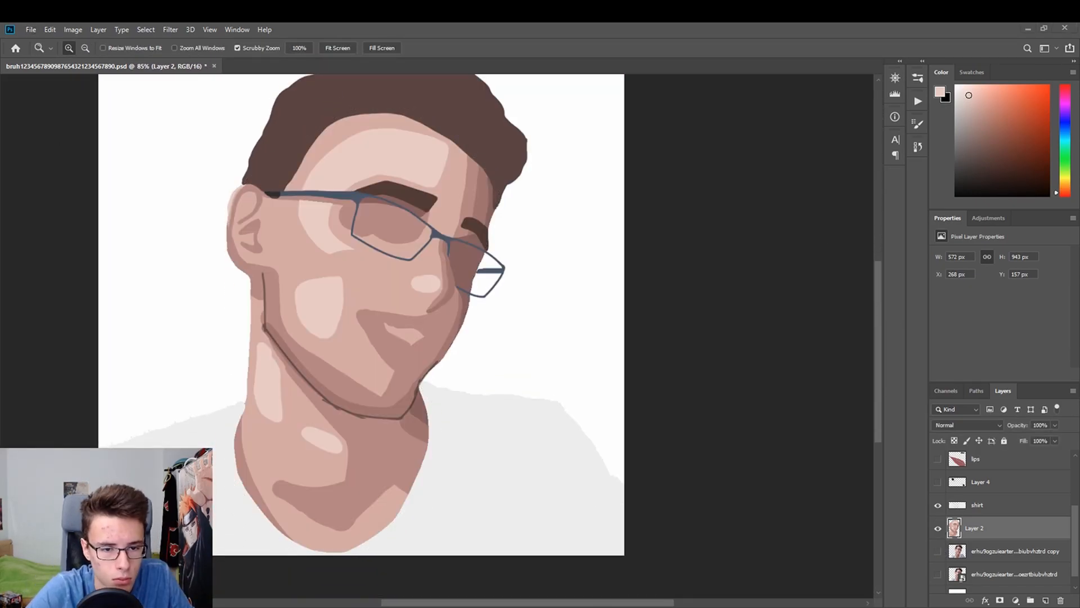
Try softening the face highlights with the Smudge tool at 12% strength.
{"action": "left_click_drag", "start_coordinate": [880, 363], "coordinate": [879, 341]}
{"action": "key", "text": "r"}
{"action": "left_click_drag", "start_coordinate": [302, 264], "coordinate": [322, 306]}
{"action": "left_click_drag", "start_coordinate": [352, 344], "coordinate": [335, 395]}
{"action": "left_click_drag", "start_coordinate": [315, 225], "coordinate": [399, 187]}
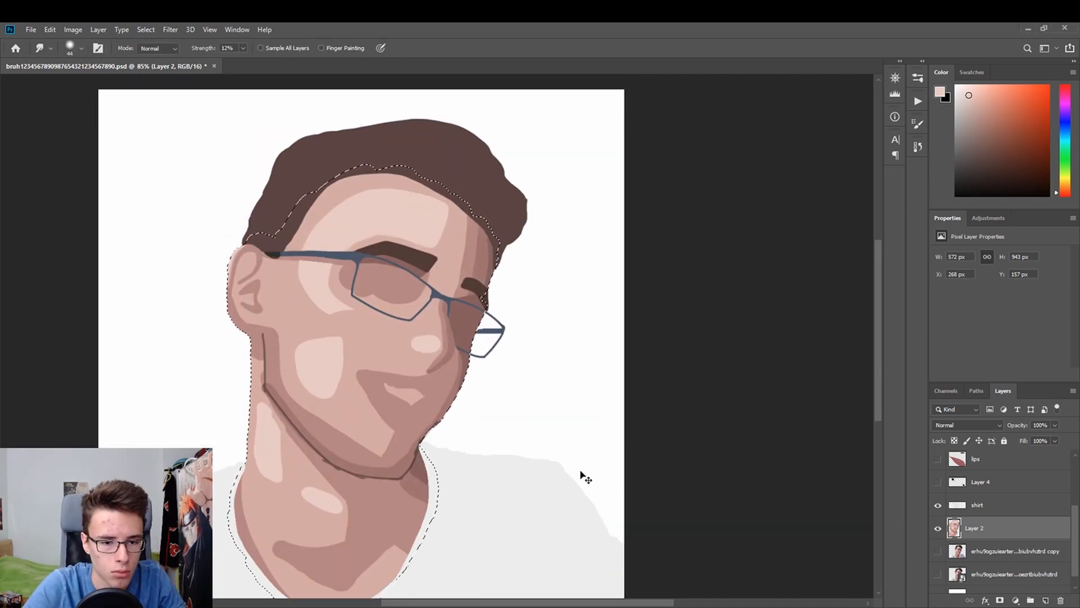
Sample the shadow tone beneath the glasses arm and paint the shadow strip back over the top of the temple highlight.
{"action": "key", "text": "z"}
{"action": "scroll", "coordinate": [882, 374], "scroll_direction": "down", "scroll_amount": 2}
{"action": "left_click_drag", "start_coordinate": [881, 372], "coordinate": [880, 361]}
{"action": "left_click", "coordinate": [277, 214]}
{"action": "left_click", "coordinate": [276, 213]}
{"action": "left_click", "coordinate": [434, 345], "text": "alt"}
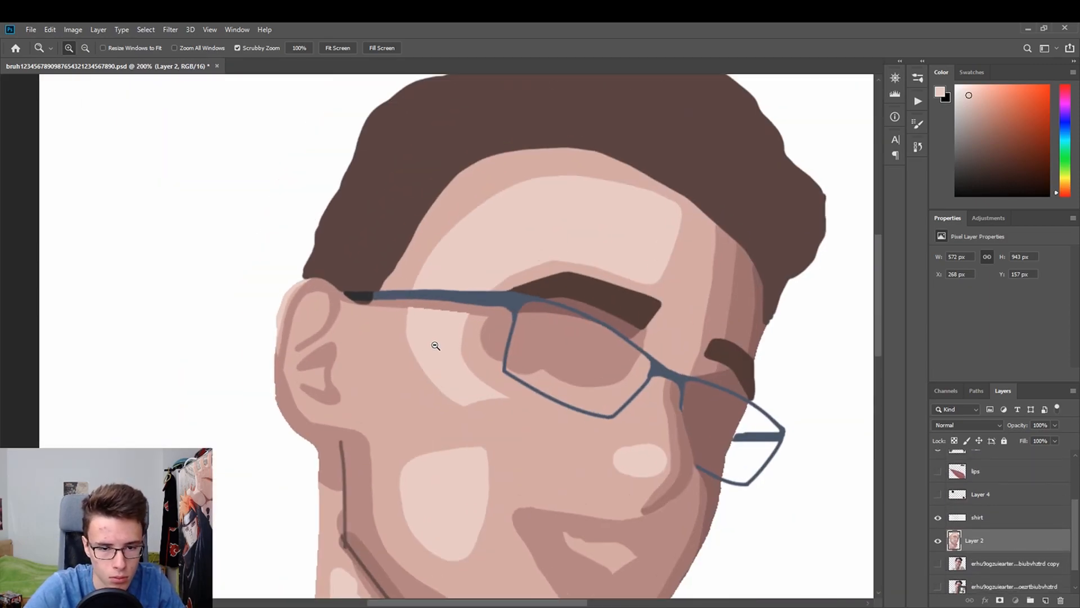
{"action": "left_click", "coordinate": [444, 318]}
{"action": "left_click", "coordinate": [445, 318]}
{"action": "key", "text": "i"}
{"action": "left_click", "coordinate": [420, 315]}
{"action": "key", "text": "b"}
{"action": "left_click", "coordinate": [419, 315], "text": "alt"}
{"action": "left_click_drag", "start_coordinate": [342, 303], "coordinate": [531, 320]}
{"action": "key", "text": "z"}
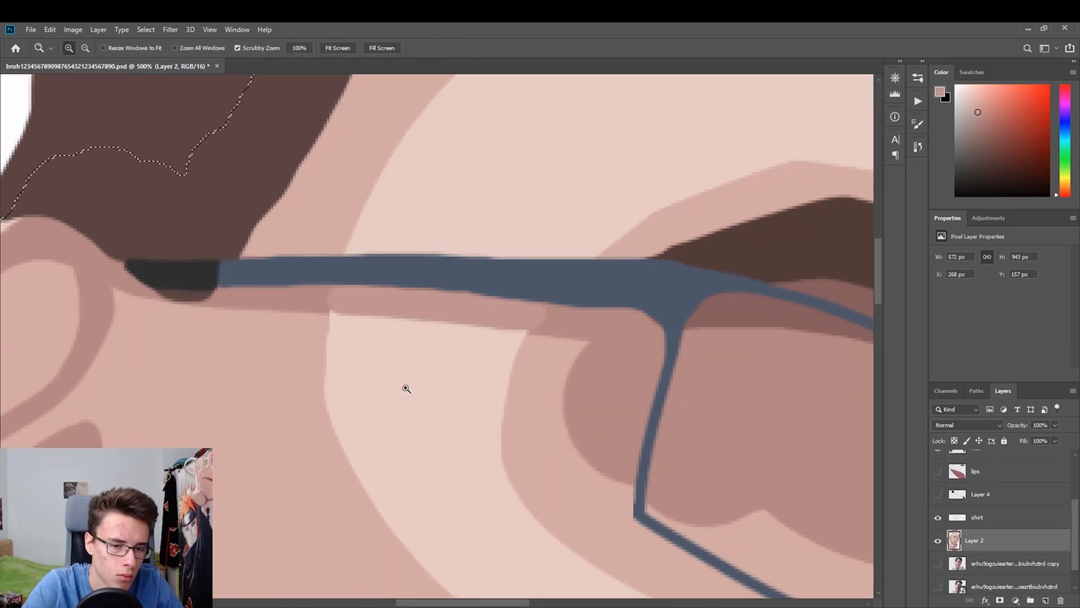
Soften the edges of the forehead and temple highlights and the eye shadow with the Smudge tool at 12% strength.
{"action": "key", "text": "ctrl+0"}
{"action": "left_click_drag", "start_coordinate": [414, 293], "coordinate": [459, 292]}
{"action": "left_click", "coordinate": [18, 185]}
{"action": "key", "text": "z"}
{"action": "left_click", "coordinate": [577, 309]}
{"action": "mouse_move", "coordinate": [537, 268]}
{"action": "left_mouse_down"}
{"action": "mouse_move", "coordinate": [564, 232]}
{"action": "mouse_move", "coordinate": [433, 300]}
{"action": "left_mouse_up"}
{"action": "scroll", "coordinate": [416, 230], "scroll_direction": "up", "scroll_amount": 3}
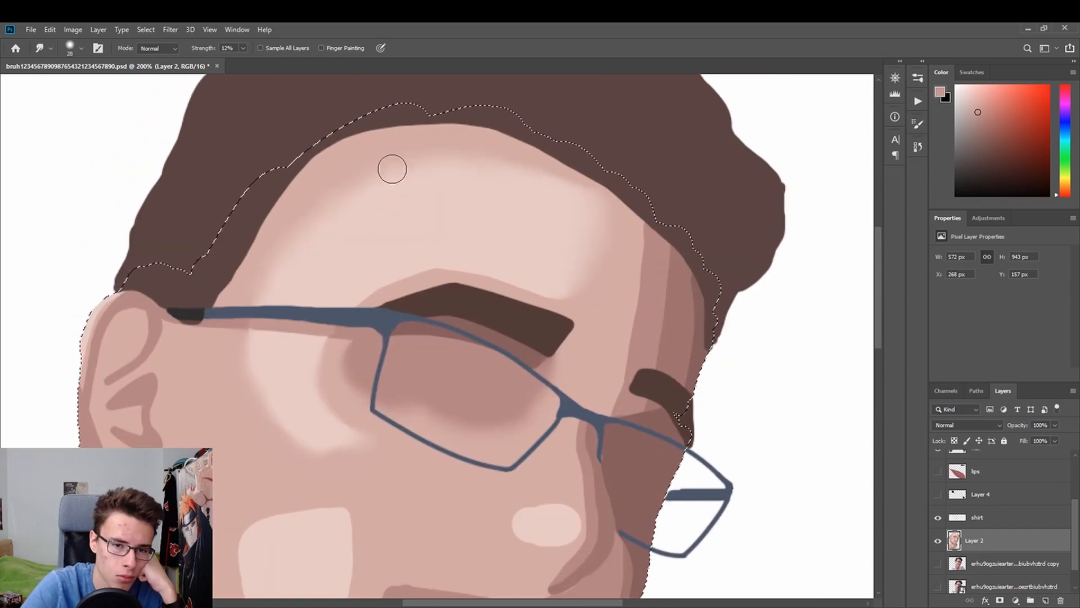
Smudge the shading edges along the far side of the face, the jaw and the lower neck.
{"action": "scroll", "coordinate": [561, 374], "scroll_direction": "down", "scroll_amount": 4}
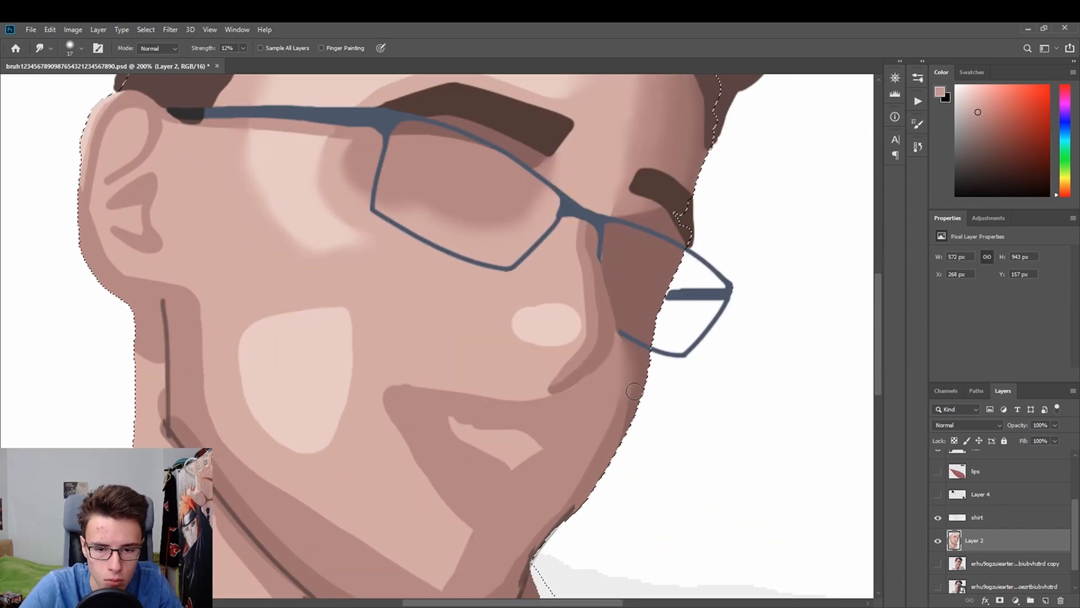
{"action": "scroll", "coordinate": [560, 528], "scroll_direction": "down", "scroll_amount": 4}
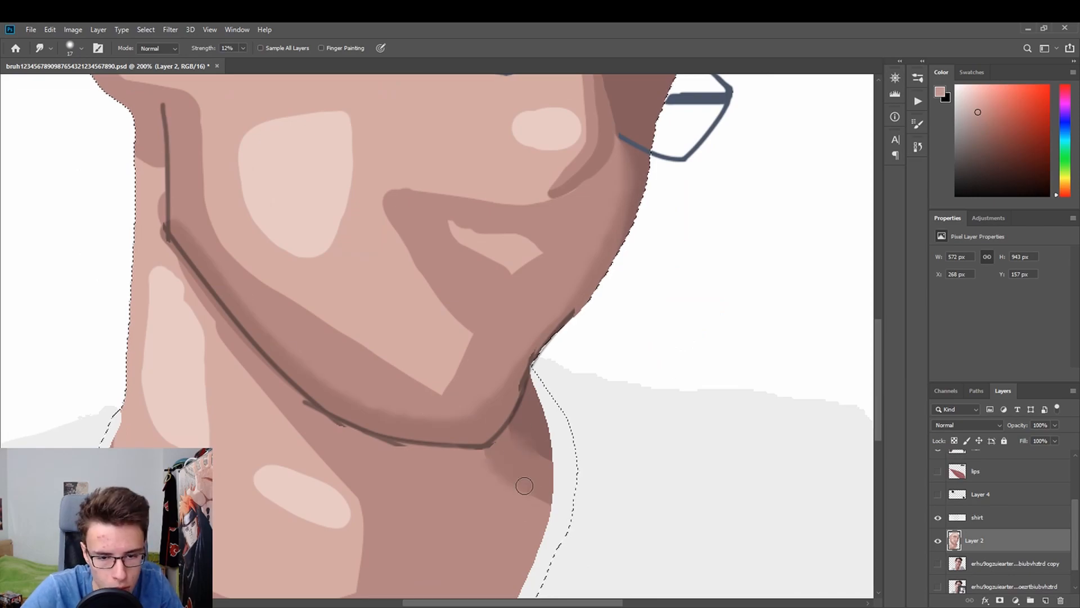
{"action": "scroll", "coordinate": [793, 469], "scroll_direction": "down", "scroll_amount": 4}
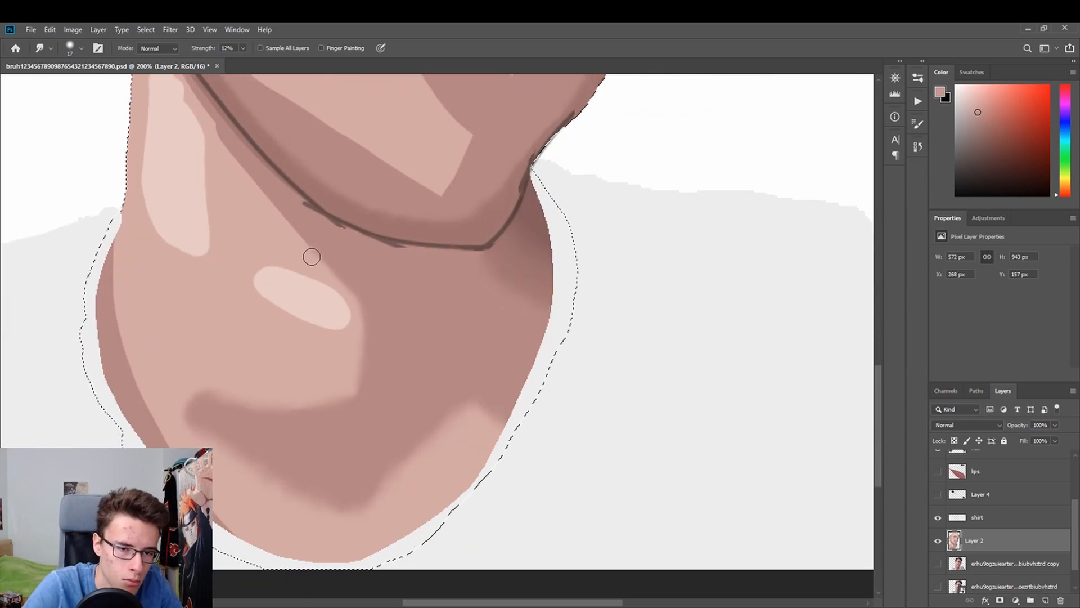
Smudge the edges of the neck and cheek highlights and the shadow around the mouth.
{"action": "scroll", "coordinate": [132, 368], "scroll_direction": "up", "scroll_amount": 3}
{"action": "scroll", "coordinate": [804, 351], "scroll_direction": "up", "scroll_amount": 4}
{"action": "scroll", "coordinate": [804, 350], "scroll_direction": "left", "scroll_amount": 3}
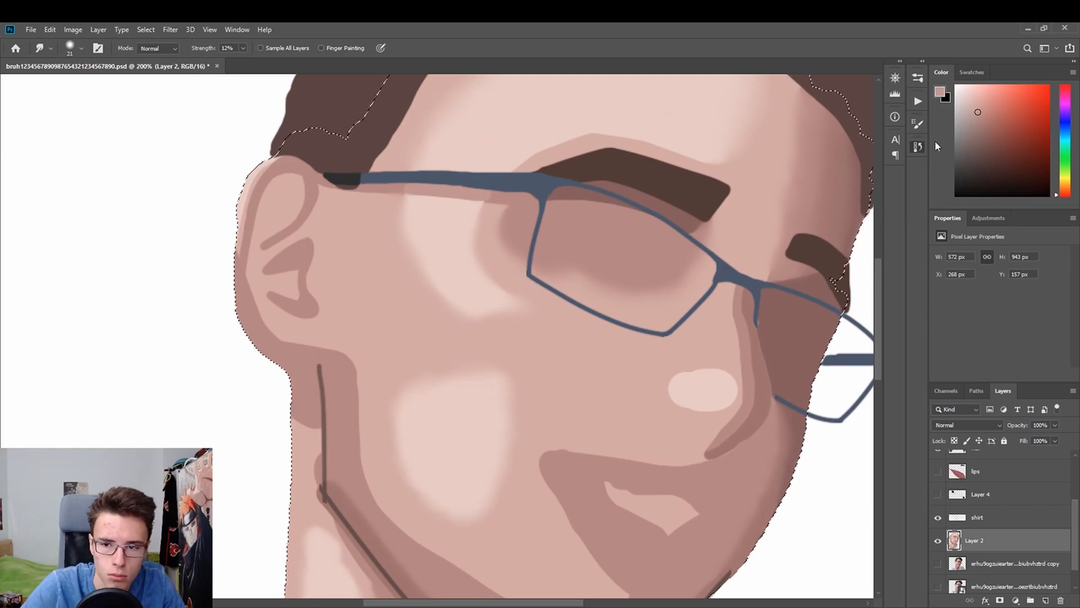
{"action": "scroll", "coordinate": [743, 336], "scroll_direction": "down", "scroll_amount": 3}
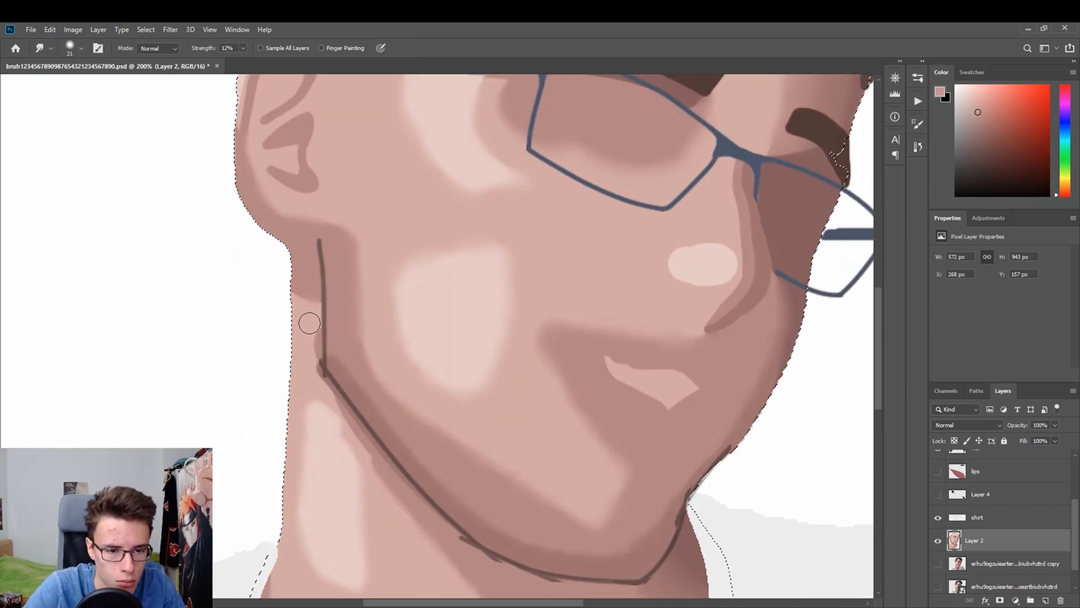
Touch up the neck below the earlobe in the sampled base skin tone and smudge the shadow's lower edge there.
{"action": "key", "text": "b"}
{"action": "scroll", "coordinate": [292, 346], "scroll_direction": "up", "scroll_amount": 2}
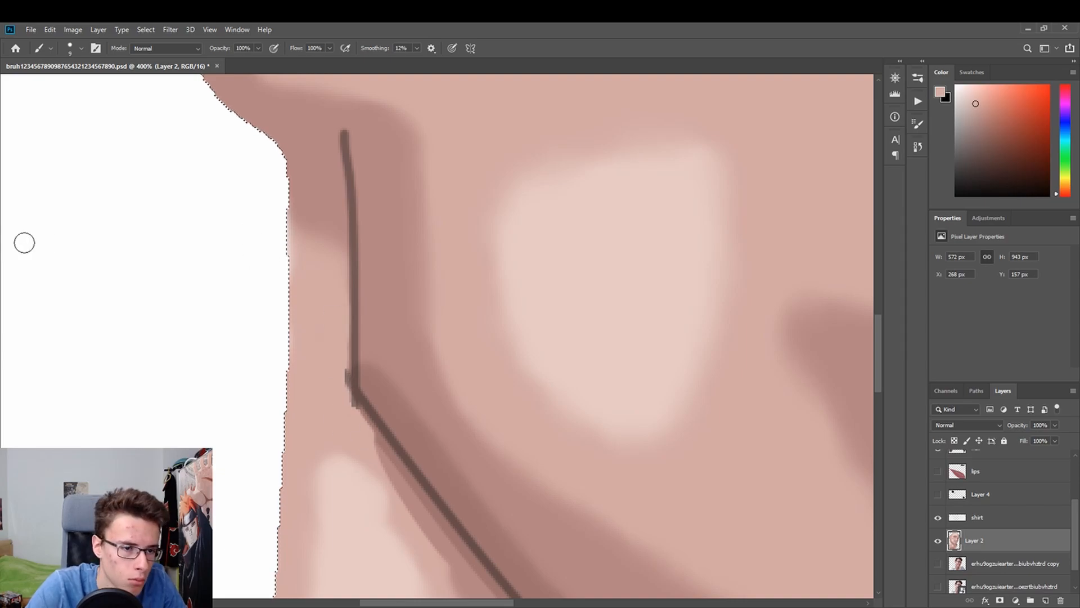
{"action": "key", "text": "r"}
{"action": "left_click_drag", "start_coordinate": [289, 248], "coordinate": [313, 311]}
{"action": "key", "text": "b"}
{"action": "key", "text": "r"}
{"action": "mouse_move", "coordinate": [282, 248]}
{"action": "left_mouse_down"}
{"action": "mouse_move", "coordinate": [320, 294]}
{"action": "mouse_move", "coordinate": [312, 222]}
{"action": "mouse_move", "coordinate": [324, 281]}
{"action": "left_mouse_up"}
Soften the ear's rim shading and inner folds with the Smudge tool at 12% strength.
{"action": "key", "text": "z"}
{"action": "scroll", "coordinate": [324, 281], "scroll_direction": "down", "scroll_amount": 4}
{"action": "scroll", "coordinate": [324, 280], "scroll_direction": "up", "scroll_amount": 1}
{"action": "scroll", "coordinate": [434, 383], "scroll_direction": "down", "scroll_amount": 1}
{"action": "scroll", "coordinate": [532, 490], "scroll_direction": "up", "scroll_amount": 3}
{"action": "key", "text": "r"}
{"action": "key", "text": "z"}
{"action": "scroll", "coordinate": [532, 490], "scroll_direction": "down", "scroll_amount": 5}
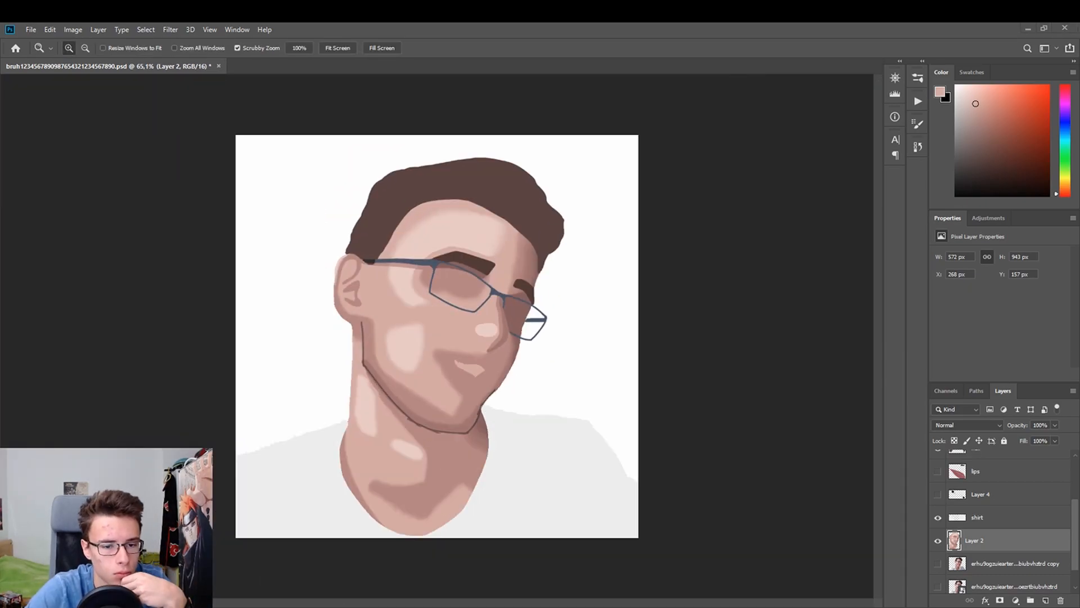
{"action": "scroll", "coordinate": [456, 242], "scroll_direction": "up", "scroll_amount": 4}
{"action": "key", "text": "r"}
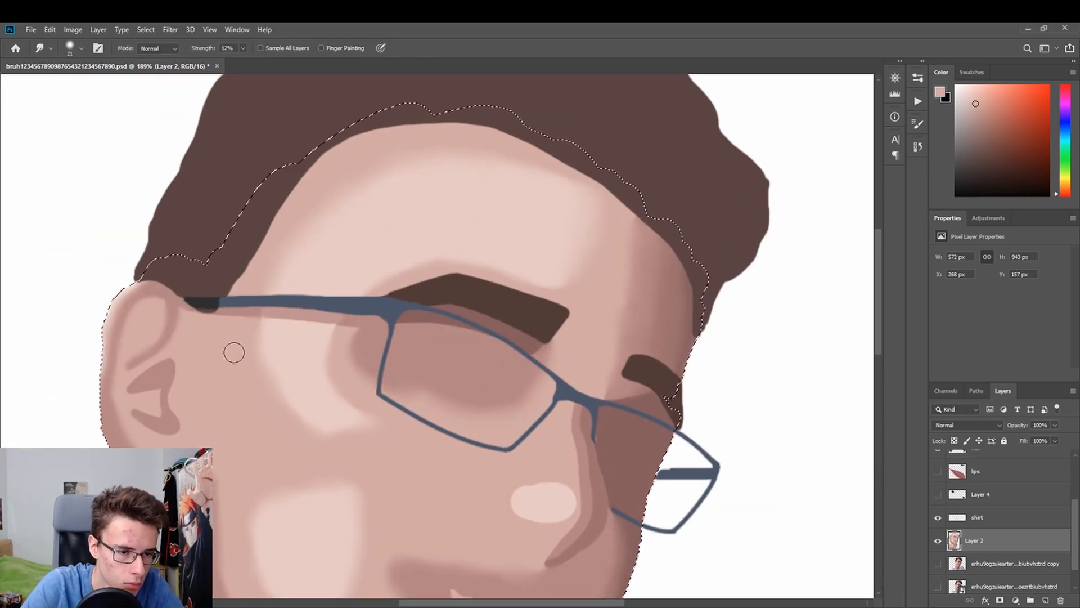
Smudge the edge of the shadow along the side of the nose with a smaller 14 px brush.
{"action": "key", "text": "z"}
{"action": "scroll", "coordinate": [635, 566], "scroll_direction": "up", "scroll_amount": 4}
{"action": "scroll", "coordinate": [575, 333], "scroll_direction": "down", "scroll_amount": 1}
{"action": "key", "text": "r"}
{"action": "key", "text": "bracketleft"}
{"action": "key", "text": "bracketleft"}
{"action": "key", "text": "bracketleft"}
{"action": "key", "text": "bracketleft"}
{"action": "mouse_move", "coordinate": [525, 221]}
{"action": "left_mouse_down"}
{"action": "mouse_move", "coordinate": [523, 359]}
{"action": "mouse_move", "coordinate": [474, 508]}
{"action": "left_mouse_up"}
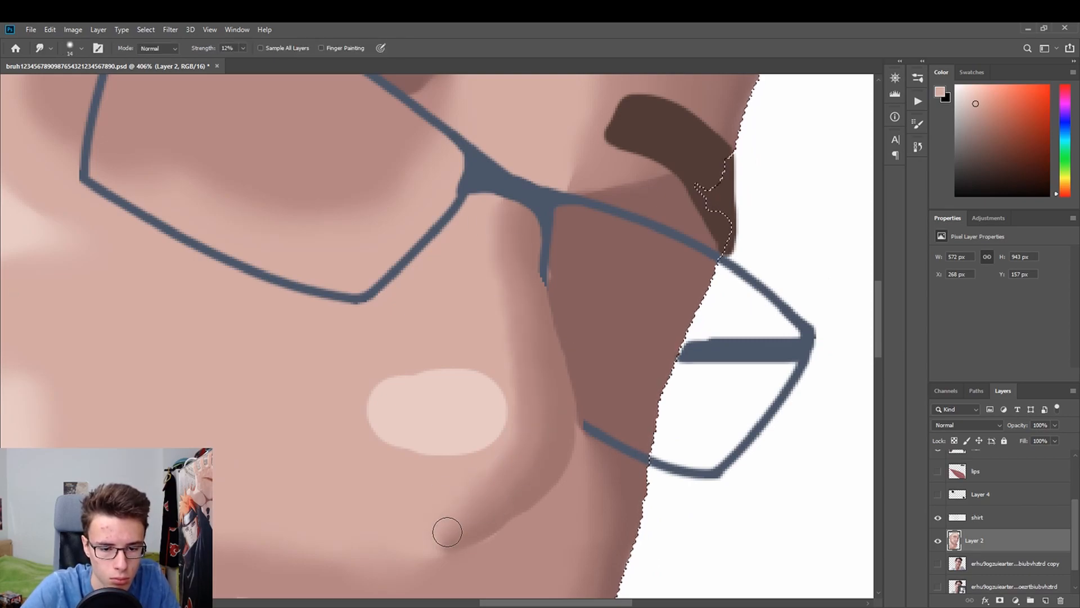
Sample a darker skin shade for touching up the face and smudge the edges of the nose-tip highlight.
{"action": "scroll", "coordinate": [423, 509], "scroll_direction": "down", "scroll_amount": 5}
{"action": "key", "text": "b"}
{"action": "left_click", "coordinate": [247, 332], "text": "alt"}
{"action": "left_click_drag", "start_coordinate": [247, 351], "coordinate": [369, 373]}
{"action": "scroll", "coordinate": [416, 388], "scroll_direction": "up", "scroll_amount": 5}
{"action": "left_click_drag", "start_coordinate": [469, 356], "coordinate": [437, 354]}
{"action": "key", "text": "ctrl+z"}
{"action": "key", "text": "r"}
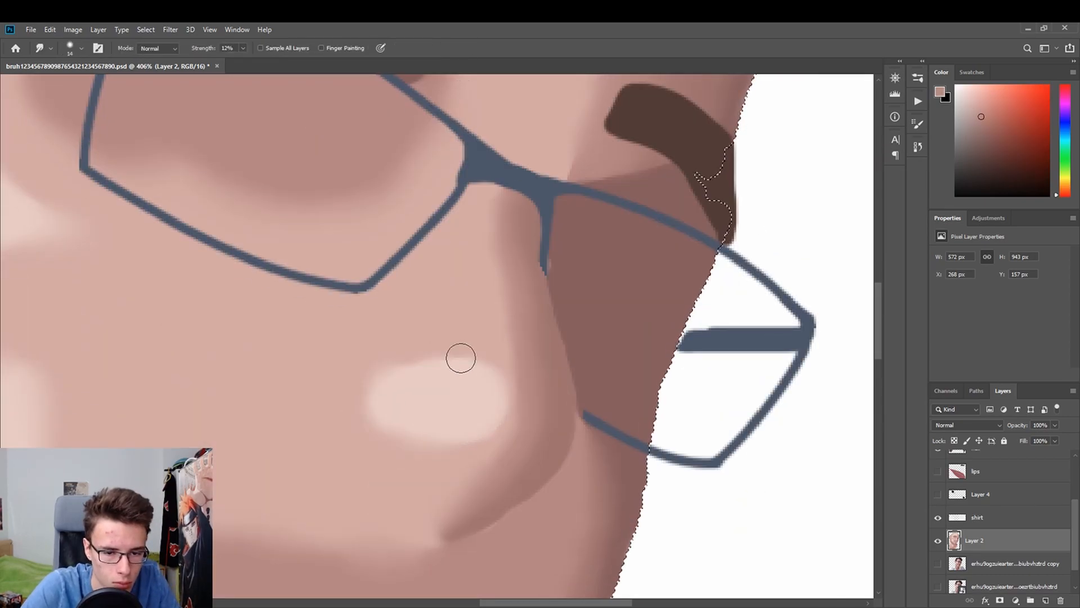
{"action": "key", "text": "z"}
{"action": "scroll", "coordinate": [415, 366], "scroll_direction": "down", "scroll_amount": 5}
{"action": "scroll", "coordinate": [417, 366], "scroll_direction": "up", "scroll_amount": 1}
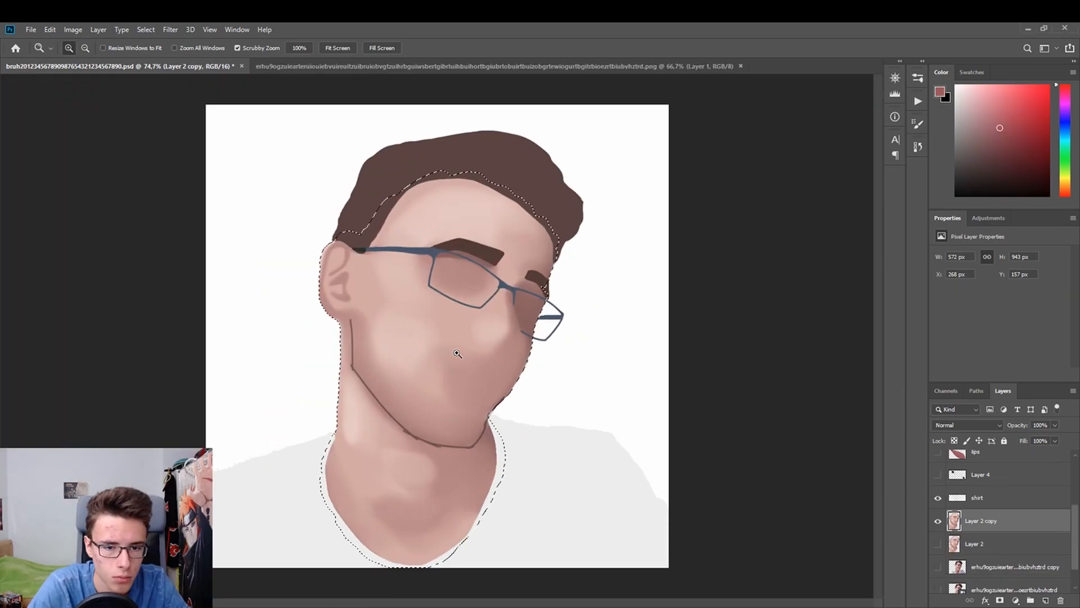
Smudge the shading on the ear and its rim on Layer 2 copy at 90% strength.
{"action": "scroll", "coordinate": [458, 353], "scroll_direction": "up", "scroll_amount": 1}
{"action": "key", "text": "r"}
{"action": "key", "text": "z"}
{"action": "left_click", "coordinate": [330, 239]}
{"action": "left_click", "coordinate": [330, 239]}
{"action": "key", "text": "r"}
{"action": "mouse_move", "coordinate": [374, 270]}
{"action": "left_mouse_down"}
{"action": "mouse_move", "coordinate": [398, 379]}
{"action": "mouse_move", "coordinate": [328, 343]}
{"action": "left_mouse_up"}
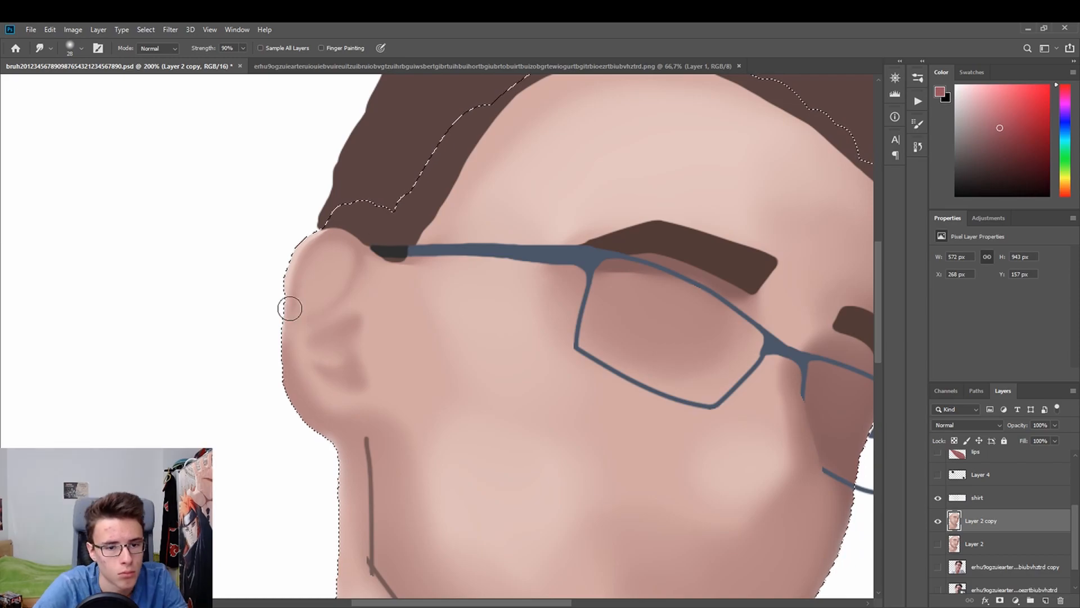
Soften the cheek and neck highlights into the surrounding skin with a 50 px Smudge brush at 90% strength.
{"action": "scroll", "coordinate": [511, 427], "scroll_direction": "right", "scroll_amount": 5}
{"action": "scroll", "coordinate": [134, 436], "scroll_direction": "down", "scroll_amount": 5}
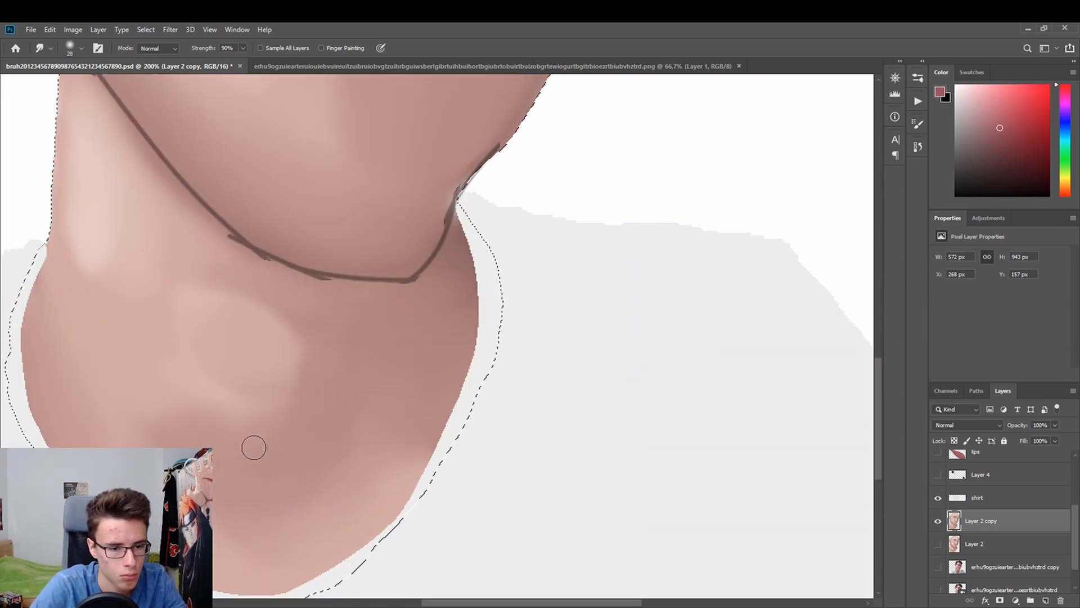
{"action": "scroll", "coordinate": [463, 410], "scroll_direction": "up", "scroll_amount": 5}
{"action": "scroll", "coordinate": [616, 548], "scroll_direction": "left", "scroll_amount": 5}
{"action": "key", "text": "ctrl+0"}
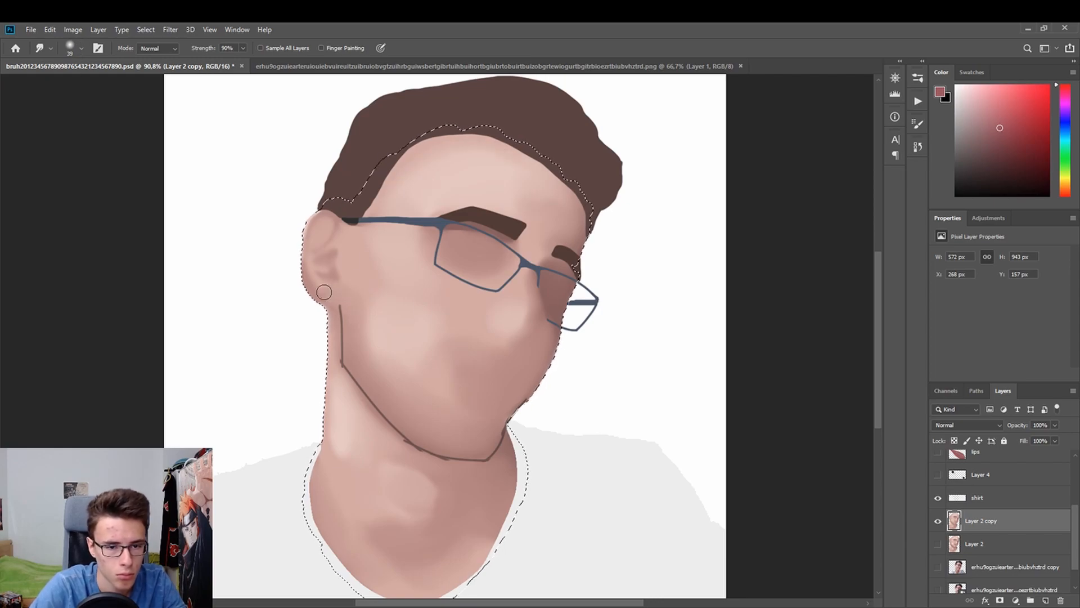
{"action": "scroll", "coordinate": [417, 308], "scroll_direction": "up", "scroll_amount": 1}
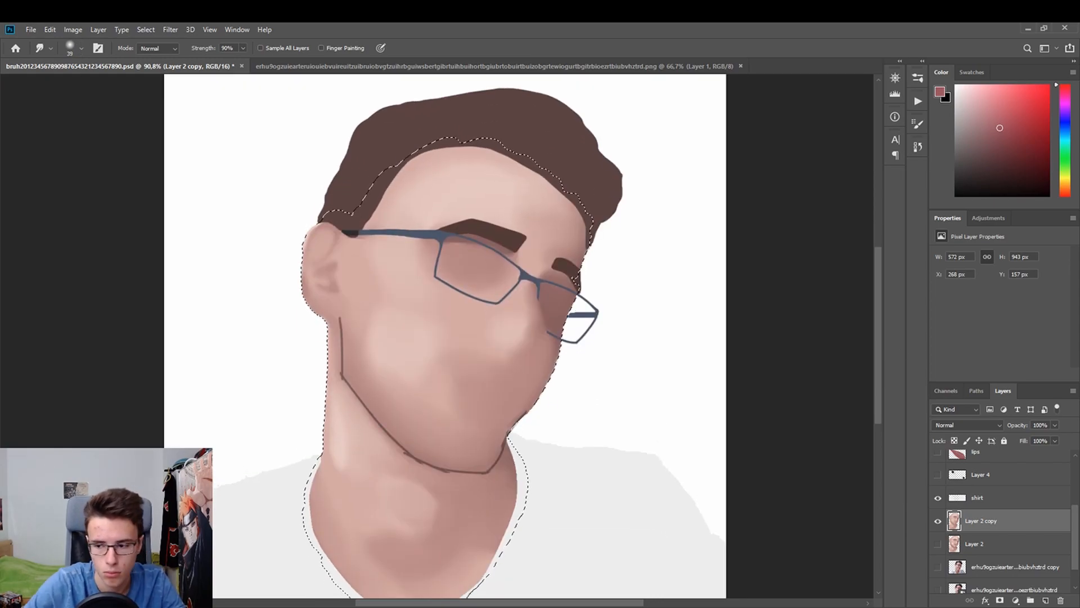
{"action": "scroll", "coordinate": [405, 311], "scroll_direction": "down", "scroll_amount": 2}
{"action": "key", "text": "b"}
{"action": "key", "text": "r"}
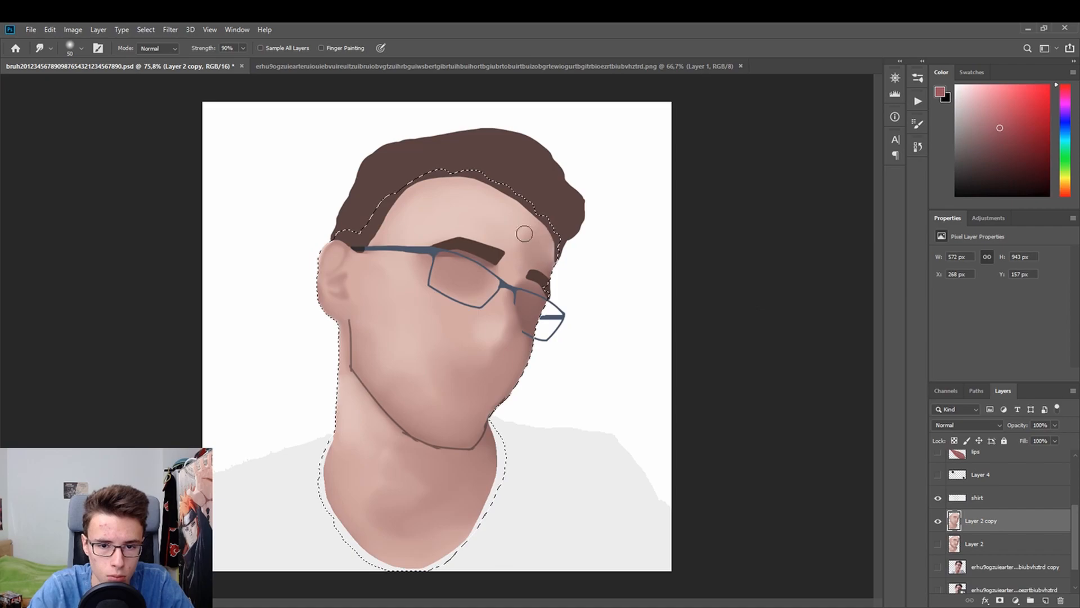
Smudge the shading along the far edge of the face below the glasses with a 23 px brush.
{"action": "scroll", "coordinate": [180, 276], "scroll_direction": "up", "scroll_amount": 3}
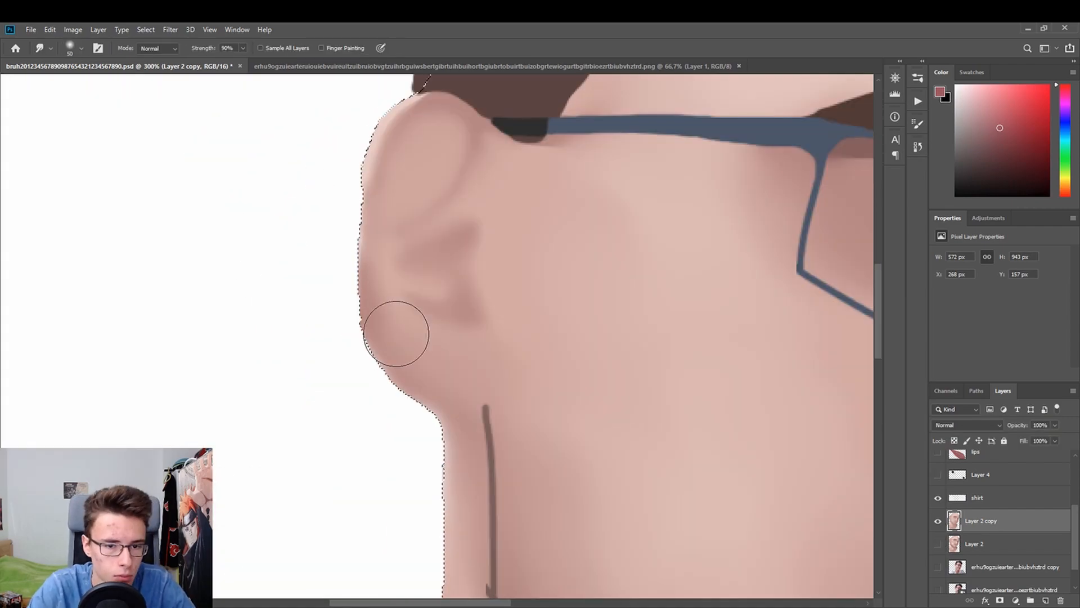
{"action": "scroll", "coordinate": [401, 108], "scroll_direction": "down", "scroll_amount": 6}
{"action": "left_click_drag", "start_coordinate": [878, 374], "coordinate": [878, 454]}
{"action": "left_click_drag", "start_coordinate": [493, 603], "coordinate": [578, 603]}
{"action": "left_click_drag", "start_coordinate": [879, 427], "coordinate": [878, 346]}
{"action": "left_click_drag", "start_coordinate": [776, 186], "coordinate": [619, 212]}
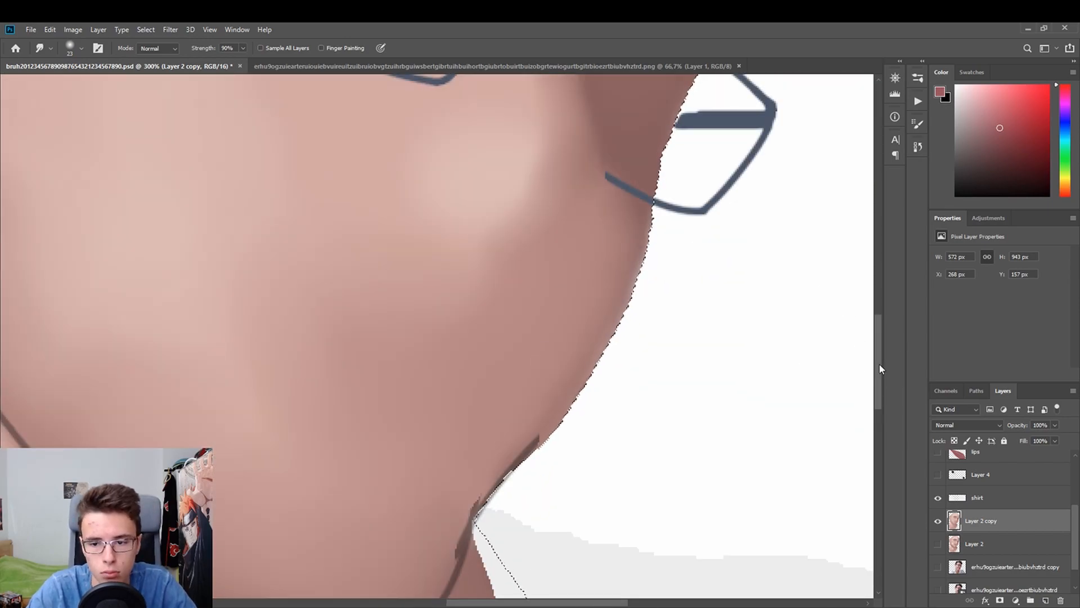
{"action": "left_click_drag", "start_coordinate": [880, 365], "coordinate": [879, 316]}
{"action": "left_click_drag", "start_coordinate": [549, 603], "coordinate": [570, 603]}
{"action": "mouse_move", "coordinate": [878, 350]}
{"action": "left_mouse_down"}
{"action": "mouse_move", "coordinate": [878, 330]}
{"action": "mouse_move", "coordinate": [878, 343]}
{"action": "left_mouse_up"}
{"action": "scroll", "coordinate": [548, 425], "scroll_direction": "left", "scroll_amount": 3}
{"action": "mouse_move", "coordinate": [315, 187]}
{"action": "left_mouse_down"}
{"action": "mouse_move", "coordinate": [434, 217]}
{"action": "mouse_move", "coordinate": [388, 239]}
{"action": "left_mouse_up"}
Paint darker sampled shadows into the ear's inner folds and smudge them smooth.
{"action": "scroll", "coordinate": [388, 239], "scroll_direction": "left", "scroll_amount": 9}
{"action": "key", "text": "i"}
{"action": "left_click", "coordinate": [529, 365]}
{"action": "key", "text": "b"}
{"action": "left_click", "coordinate": [81, 49]}
{"action": "left_click", "coordinate": [390, 340]}
{"action": "key", "text": "r"}
{"action": "left_click_drag", "start_coordinate": [392, 338], "coordinate": [374, 344]}
{"action": "key", "text": "b"}
{"action": "key", "text": "r"}
{"action": "mouse_move", "coordinate": [391, 270]}
{"action": "left_mouse_down"}
{"action": "mouse_move", "coordinate": [377, 278]}
{"action": "mouse_move", "coordinate": [389, 267]}
{"action": "left_mouse_up"}
{"action": "left_click_drag", "start_coordinate": [385, 340], "coordinate": [376, 329]}
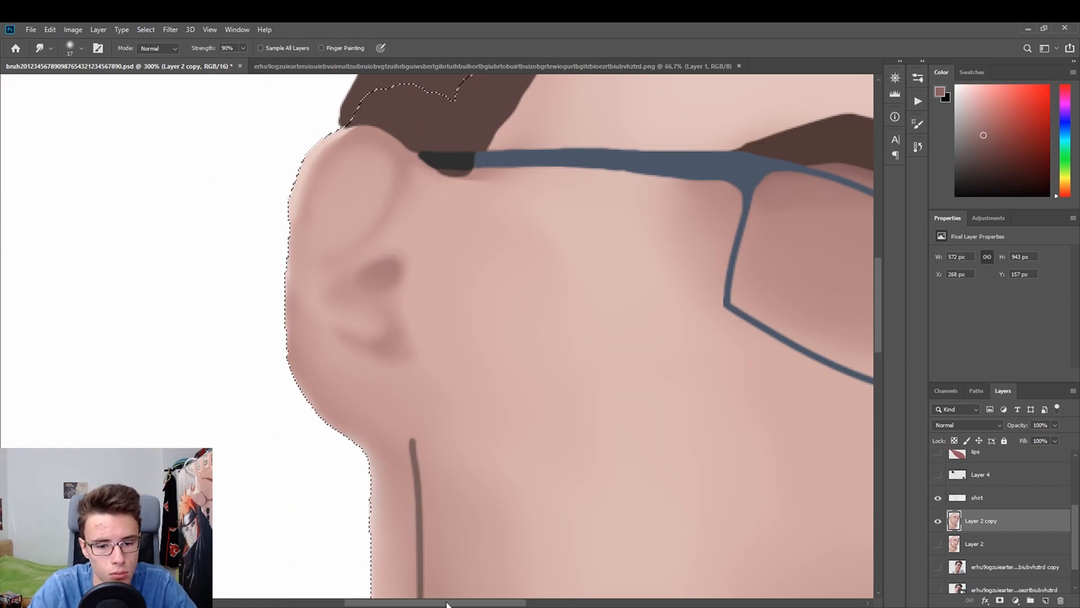
Paint a dark skin-tone shadow along the inside of the jawline, from below the ear around the chin.
{"action": "left_click_drag", "start_coordinate": [447, 563], "coordinate": [227, 360]}
{"action": "key", "text": "z"}
{"action": "left_click_drag", "start_coordinate": [390, 344], "coordinate": [315, 360]}
{"action": "left_click_drag", "start_coordinate": [404, 388], "coordinate": [458, 388]}
{"action": "key", "text": "b"}
{"action": "left_click", "coordinate": [81, 49]}
{"action": "key", "text": "i"}
{"action": "key", "text": "b"}
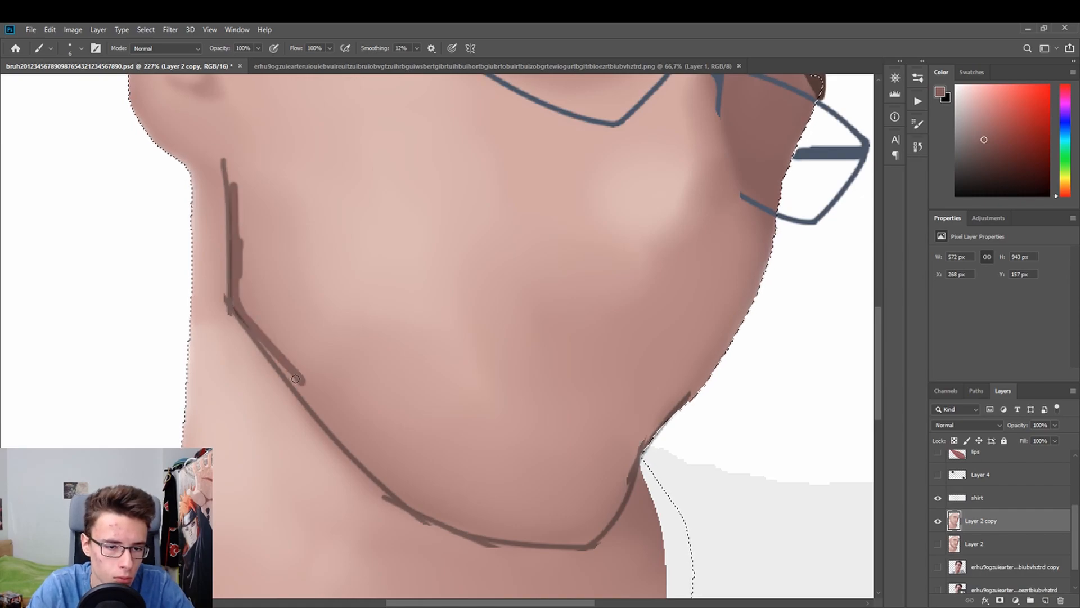
{"action": "mouse_move", "coordinate": [424, 506]}
{"action": "left_mouse_down"}
{"action": "mouse_move", "coordinate": [510, 535]}
{"action": "mouse_move", "coordinate": [611, 516]}
{"action": "left_mouse_up"}
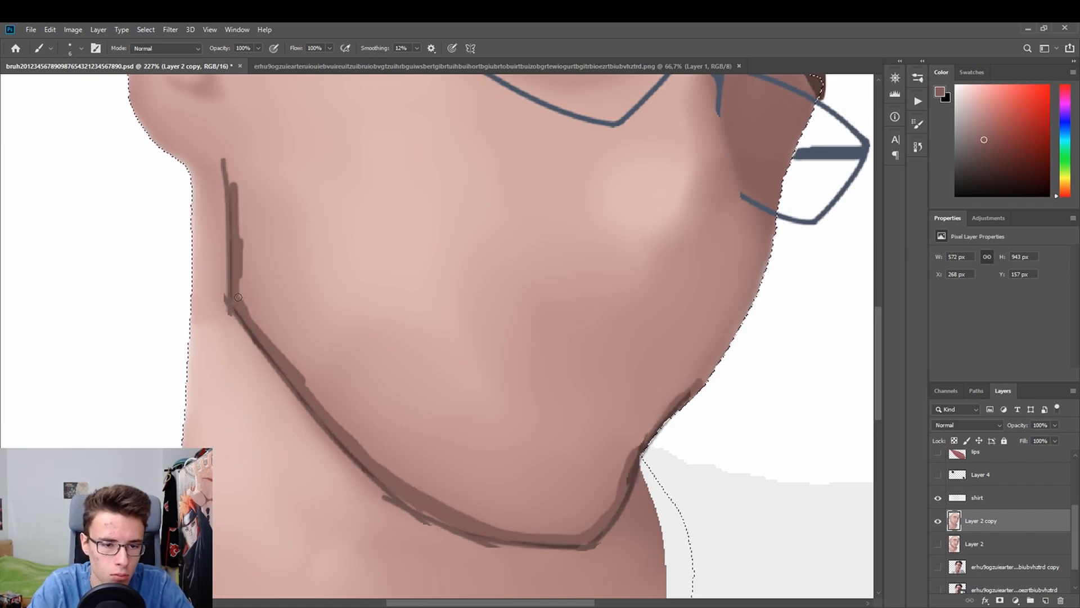
Smudge the jawline shadow into the lower face and enlarge the brush to 50 px for wider blending.
{"action": "key", "text": "r"}
{"action": "mouse_move", "coordinate": [234, 175]}
{"action": "left_mouse_down"}
{"action": "mouse_move", "coordinate": [309, 373]}
{"action": "mouse_move", "coordinate": [260, 304]}
{"action": "mouse_move", "coordinate": [697, 385]}
{"action": "mouse_move", "coordinate": [256, 315]}
{"action": "left_mouse_up"}
{"action": "mouse_move", "coordinate": [256, 332]}
{"action": "left_mouse_down"}
{"action": "mouse_move", "coordinate": [380, 451]}
{"action": "mouse_move", "coordinate": [596, 523]}
{"action": "left_mouse_up"}
{"action": "left_click_drag", "start_coordinate": [619, 506], "coordinate": [646, 422]}
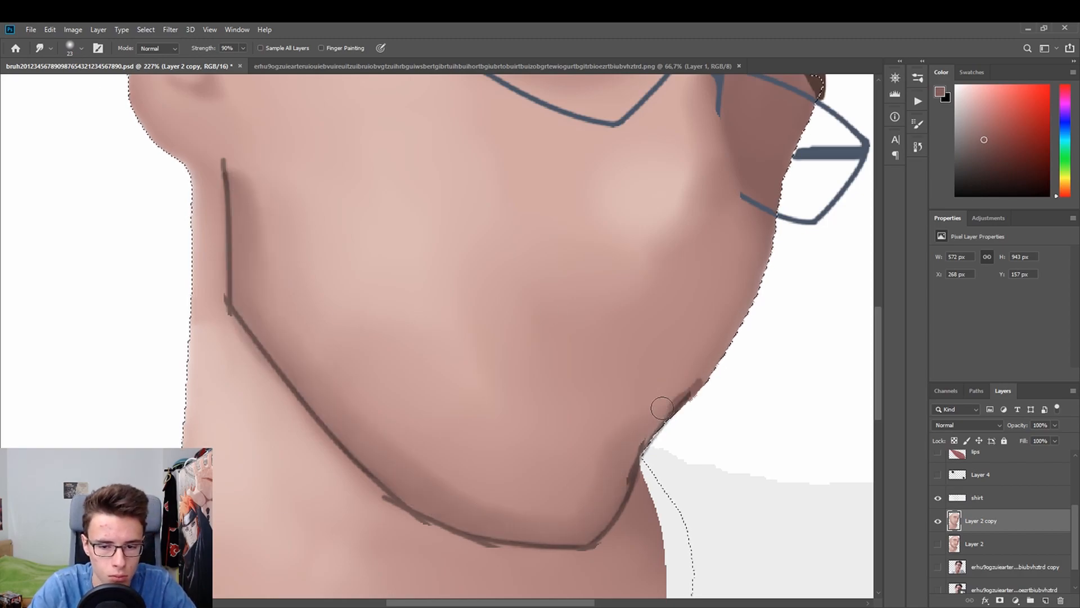
{"action": "left_click_drag", "start_coordinate": [351, 436], "coordinate": [399, 428]}
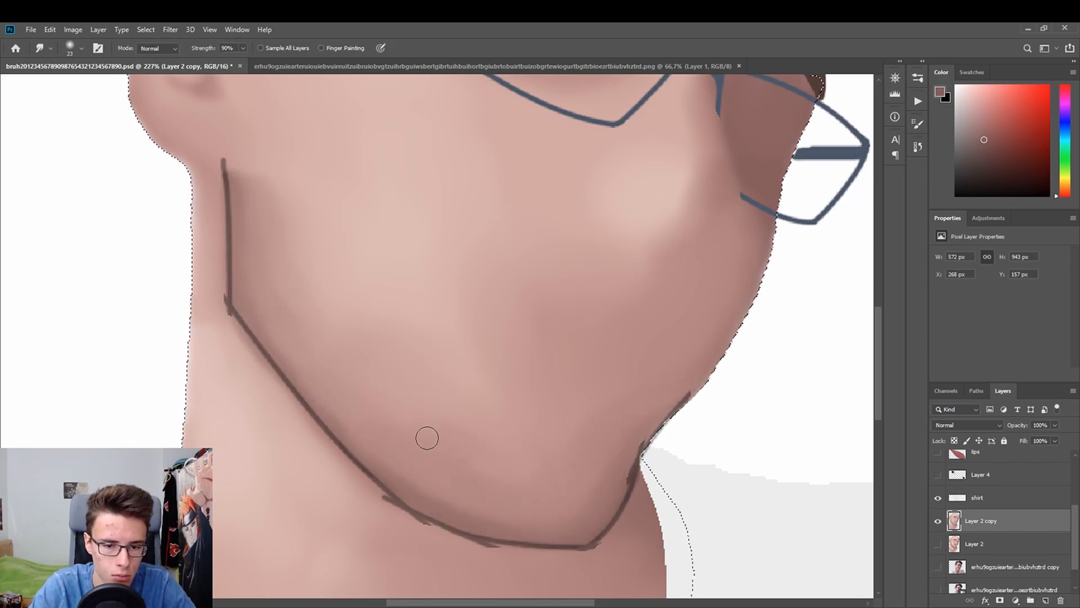
{"action": "scroll", "coordinate": [562, 397], "scroll_direction": "right", "scroll_amount": 1}
{"action": "mouse_move", "coordinate": [384, 370]}
{"action": "left_mouse_down"}
{"action": "mouse_move", "coordinate": [340, 350]}
{"action": "mouse_move", "coordinate": [298, 354]}
{"action": "mouse_move", "coordinate": [402, 350]}
{"action": "left_mouse_up"}
{"action": "key", "text": "bracketright"}
{"action": "key", "text": "bracketright"}
{"action": "key", "text": "bracketright"}
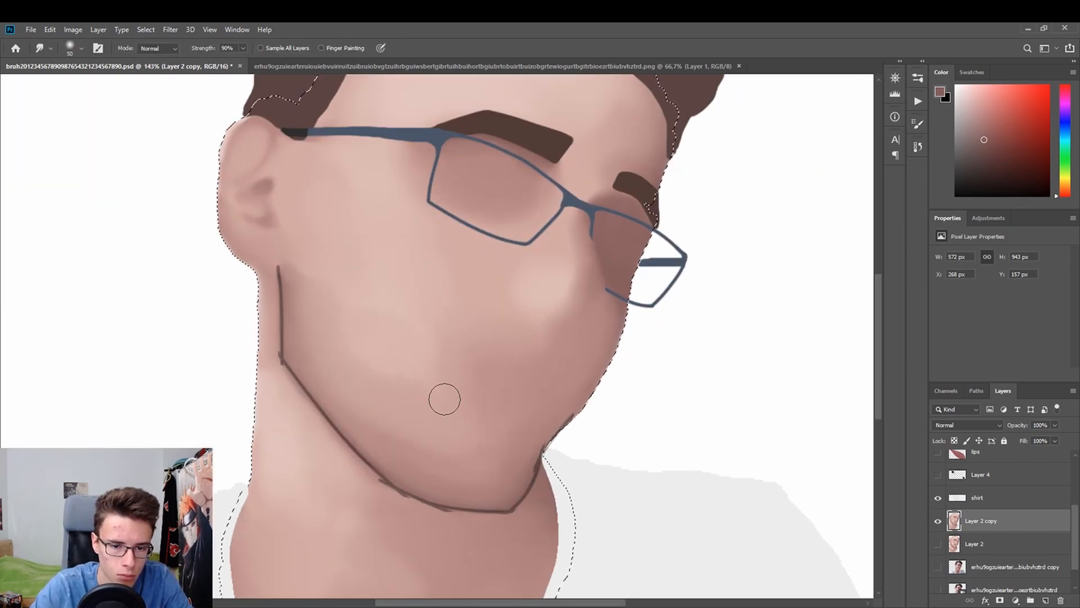
Hide the dark jawline outline and smudge the shadow's corner at the chin into a rounder curve.
{"action": "key", "text": "ctrl+t"}
{"action": "key", "text": "Escape"}
{"action": "scroll", "coordinate": [990, 509], "scroll_direction": "up", "scroll_amount": 4}
{"action": "left_click", "coordinate": [938, 508]}
{"action": "scroll", "coordinate": [950, 508], "scroll_direction": "down", "scroll_amount": 5}
{"action": "left_click", "coordinate": [289, 449], "text": "ctrl"}
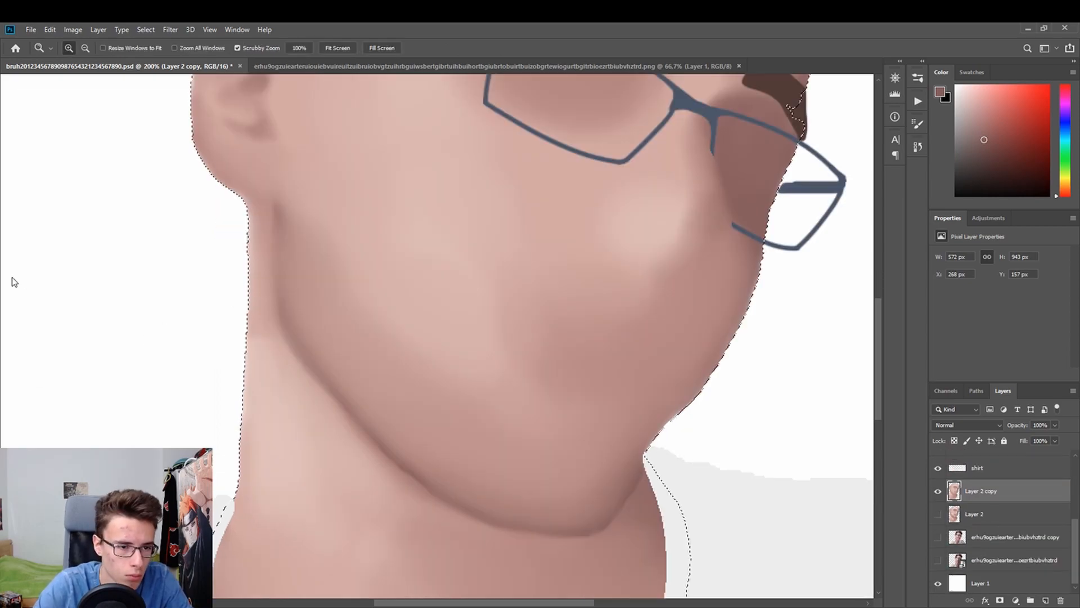
{"action": "scroll", "coordinate": [366, 403], "scroll_direction": "down", "scroll_amount": 3}
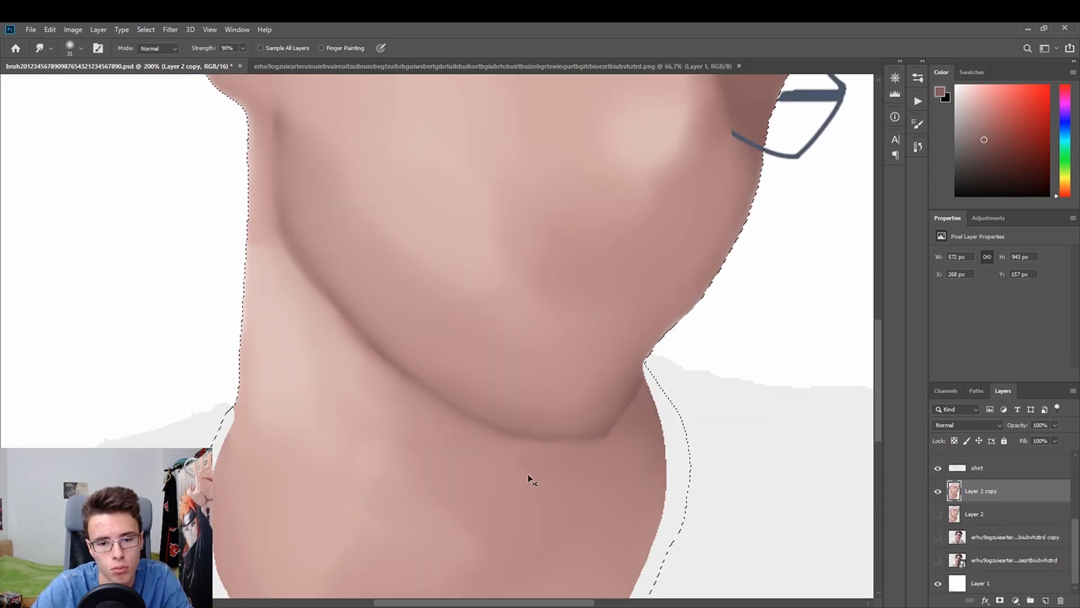
{"action": "scroll", "coordinate": [497, 502], "scroll_direction": "up", "scroll_amount": 2}
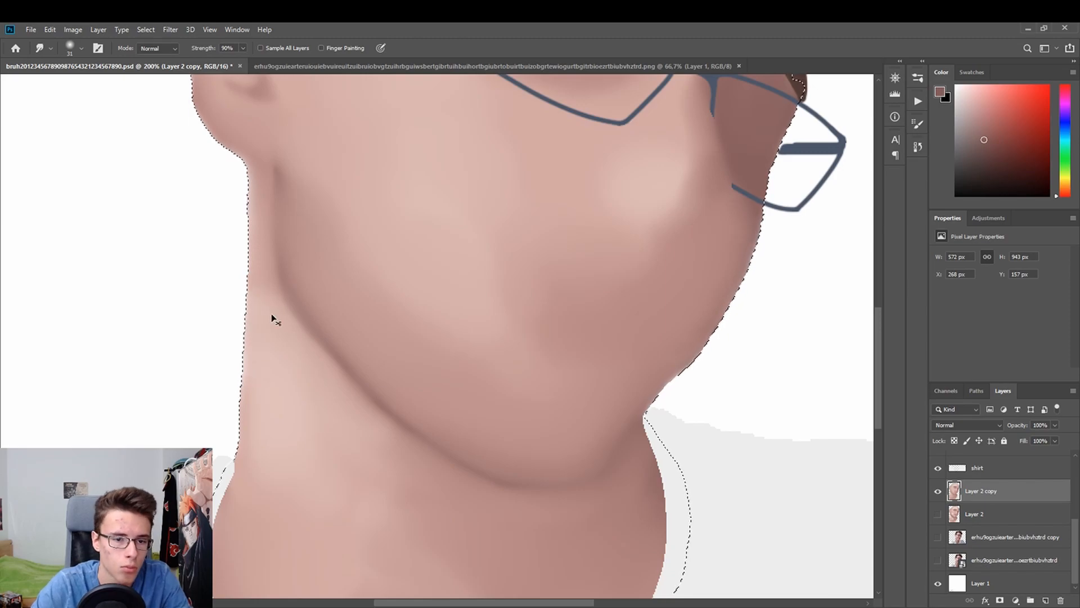
Save the document and blend the jaw shadow below the ear with a 44 px Smudge brush.
{"action": "key", "text": "ctrl+0"}
{"action": "key", "text": "ctrl+s"}
{"action": "left_click_drag", "start_coordinate": [382, 411], "coordinate": [441, 412]}
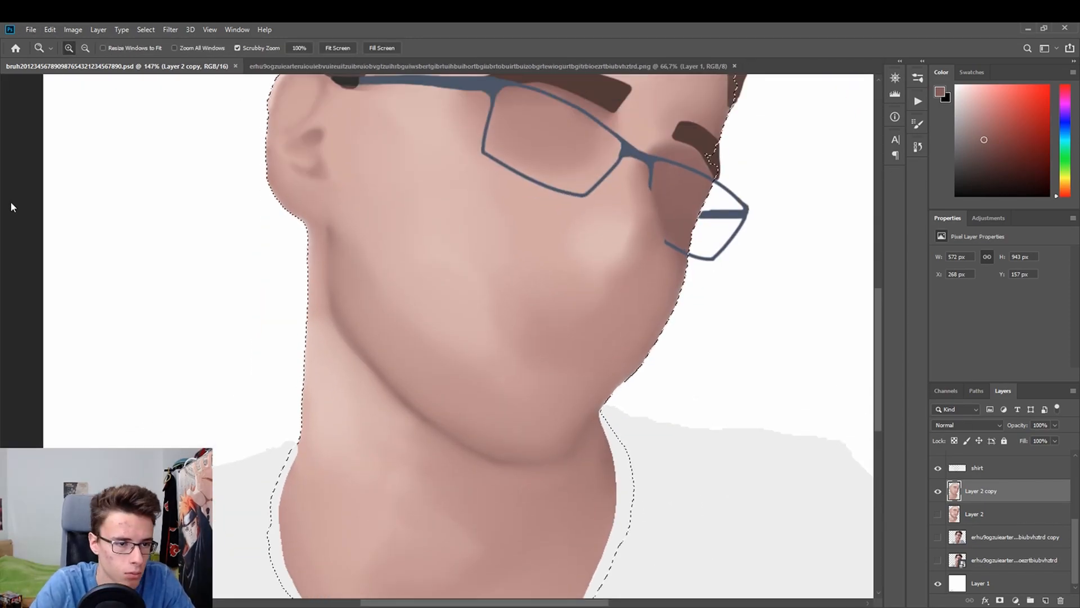
{"action": "scroll", "coordinate": [374, 270], "scroll_direction": "up", "scroll_amount": 1}
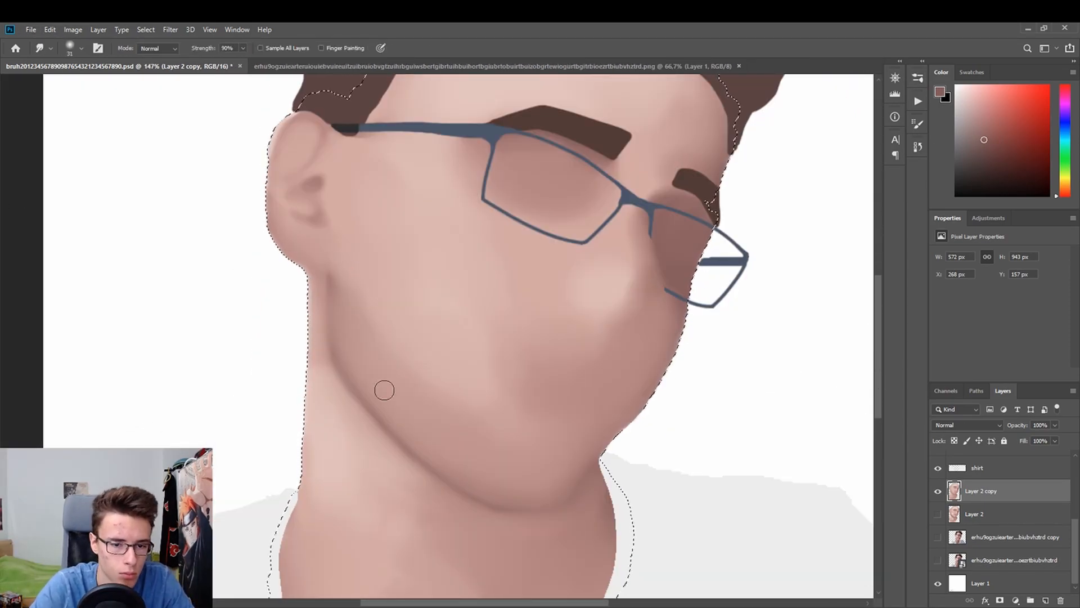
{"action": "key", "text": "bracketright"}
{"action": "key", "text": "bracketright"}
{"action": "key", "text": "bracketright"}
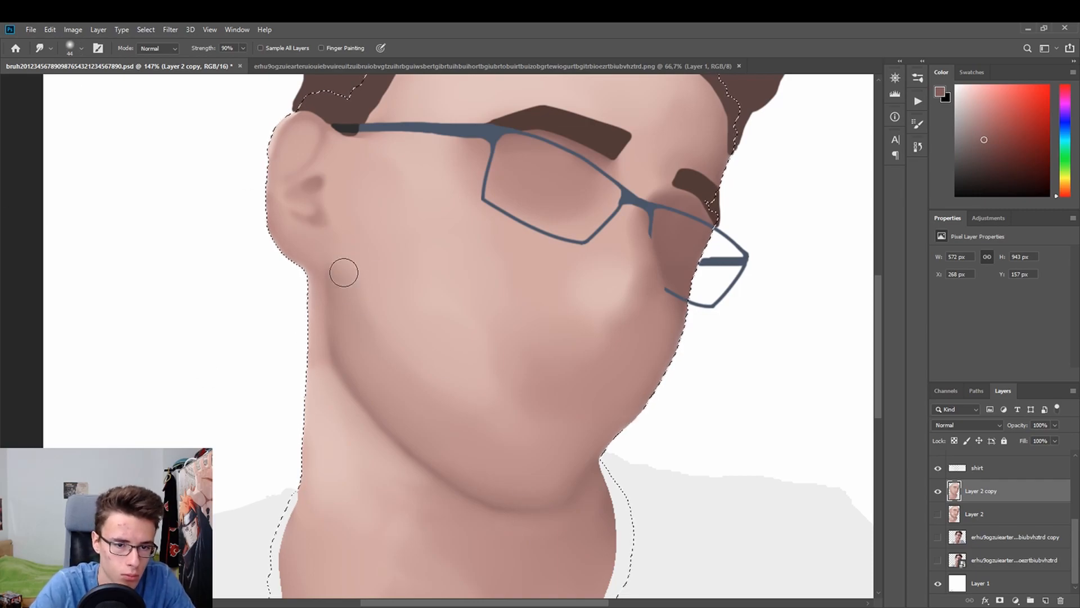
{"action": "left_click_drag", "start_coordinate": [542, 390], "coordinate": [490, 389]}
{"action": "mouse_move", "coordinate": [512, 335]}
{"action": "left_mouse_down"}
{"action": "mouse_move", "coordinate": [589, 336]}
{"action": "mouse_move", "coordinate": [487, 308]}
{"action": "mouse_move", "coordinate": [408, 337]}
{"action": "left_mouse_up"}
{"action": "key", "text": "b"}
{"action": "left_click_drag", "start_coordinate": [416, 355], "coordinate": [471, 354]}
{"action": "left_click_drag", "start_coordinate": [588, 390], "coordinate": [513, 404]}
Save the document and clear the selection around the skin.
{"action": "key", "text": "ctrl+s"}
{"action": "key", "text": "w"}
{"action": "left_click", "coordinate": [394, 270]}
{"action": "mouse_move", "coordinate": [388, 452]}
{"action": "left_mouse_down"}
{"action": "mouse_move", "coordinate": [436, 453]}
{"action": "mouse_move", "coordinate": [316, 345]}
{"action": "left_mouse_up"}
{"action": "key", "text": "r"}
{"action": "key", "text": "ctrl+z"}
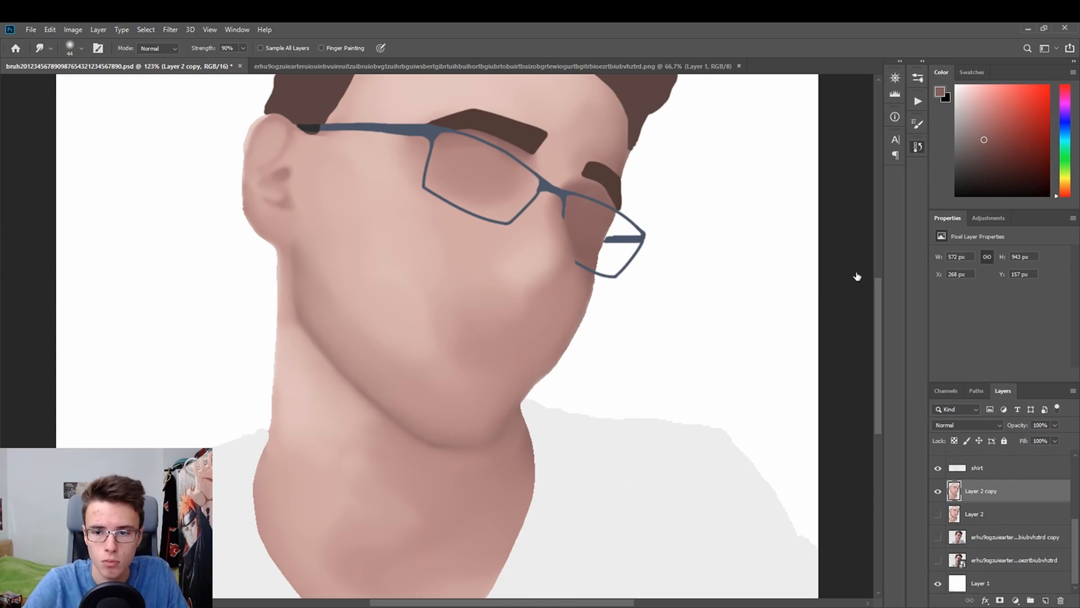
Show the eye artwork on Layer 4 over the blended face.
{"action": "key", "text": "z"}
{"action": "left_click_drag", "start_coordinate": [336, 395], "coordinate": [304, 396]}
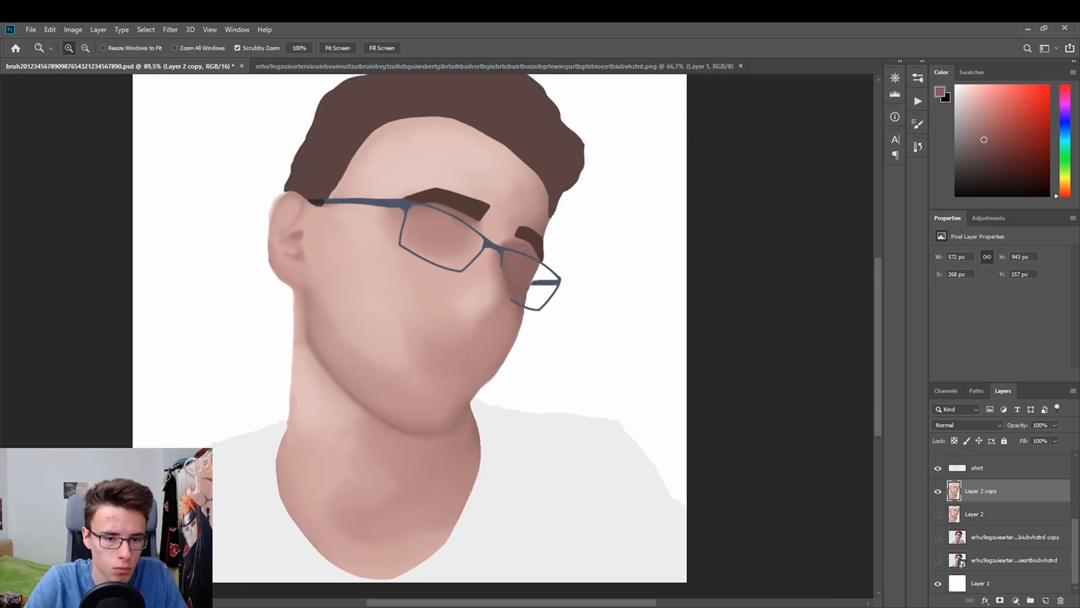
{"action": "left_click_drag", "start_coordinate": [322, 399], "coordinate": [379, 400]}
{"action": "left_click_drag", "start_coordinate": [867, 327], "coordinate": [853, 320]}
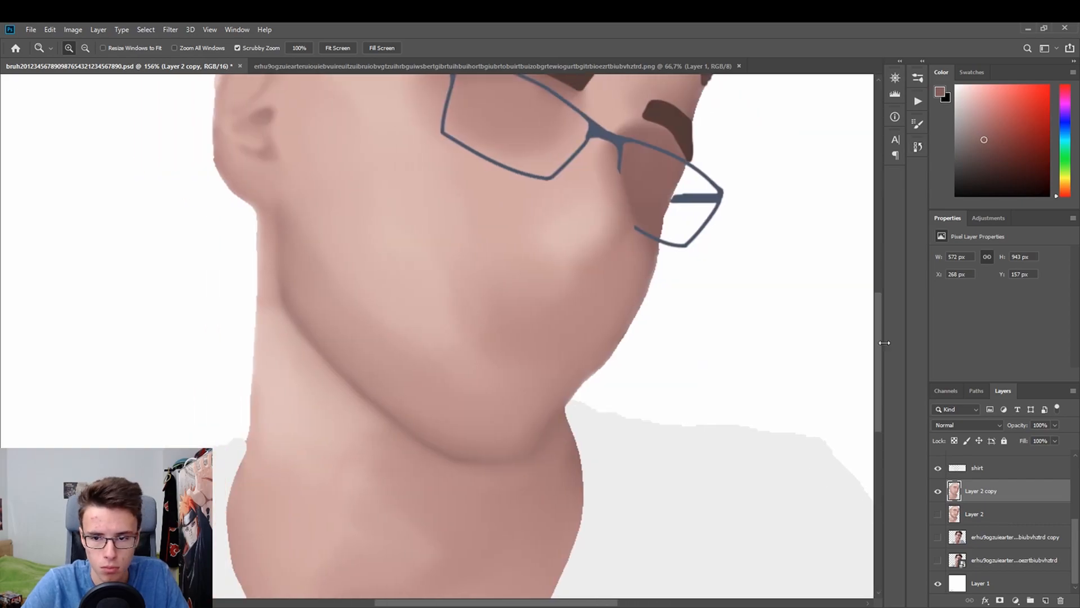
{"action": "left_click_drag", "start_coordinate": [422, 419], "coordinate": [343, 419]}
{"action": "left_click_drag", "start_coordinate": [443, 316], "coordinate": [474, 317]}
{"action": "mouse_move", "coordinate": [547, 308]}
{"action": "left_mouse_down"}
{"action": "mouse_move", "coordinate": [508, 400]}
{"action": "mouse_move", "coordinate": [478, 400]}
{"action": "mouse_move", "coordinate": [509, 400]}
{"action": "left_mouse_up"}
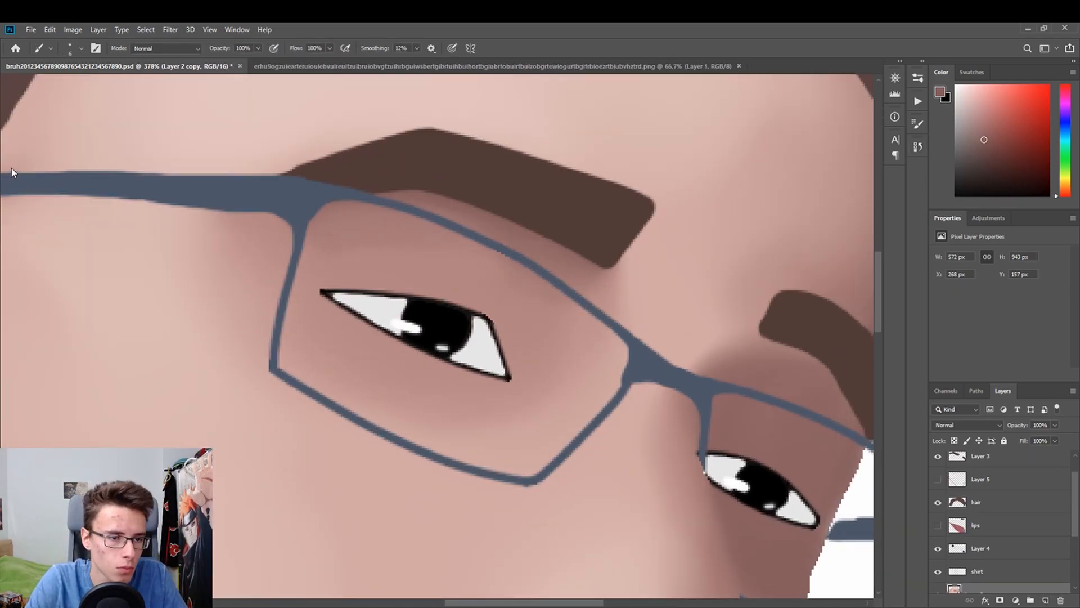
Make Layer 4 the active layer and clear the selection around the eye.
{"action": "left_click", "coordinate": [106, 131], "text": "alt"}
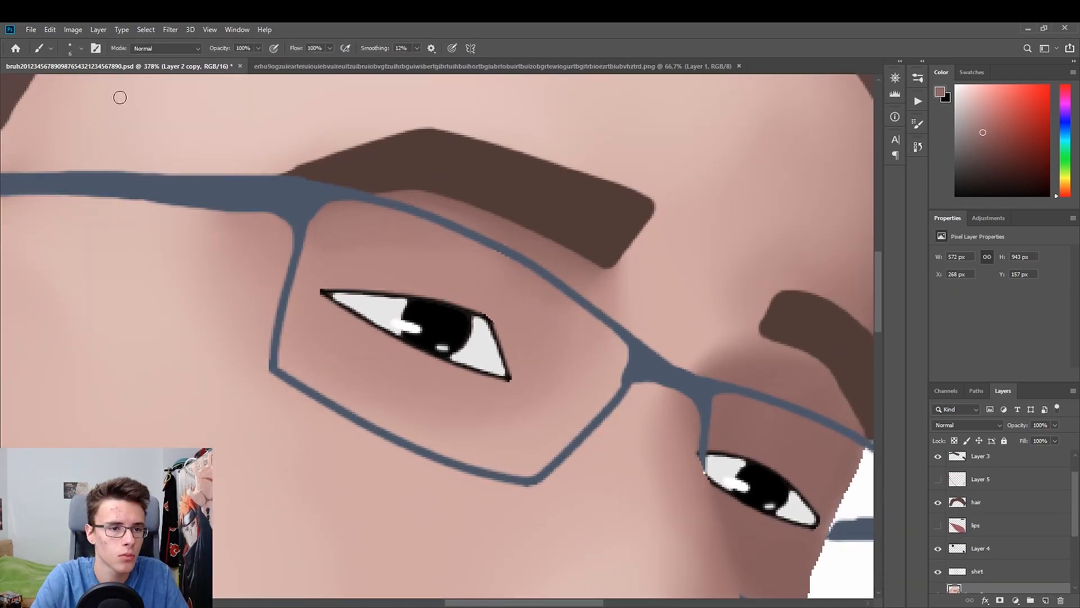
{"action": "key", "text": "l"}
{"action": "scroll", "coordinate": [350, 334], "scroll_direction": "up", "scroll_amount": 3}
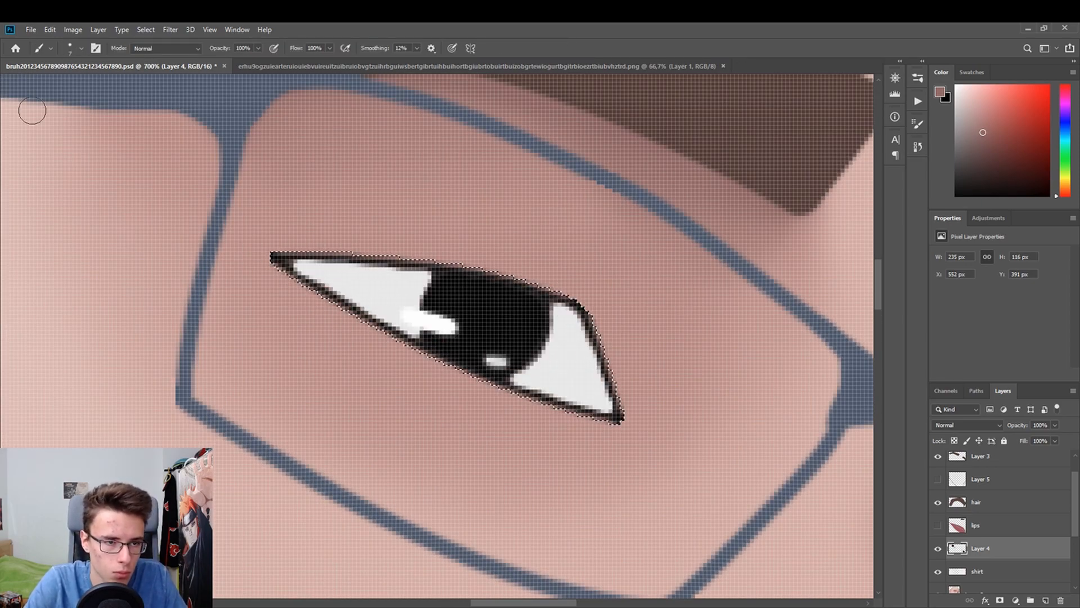
{"action": "key", "text": "ctrl+d"}
{"action": "left_click_drag", "start_coordinate": [295, 432], "coordinate": [264, 432]}
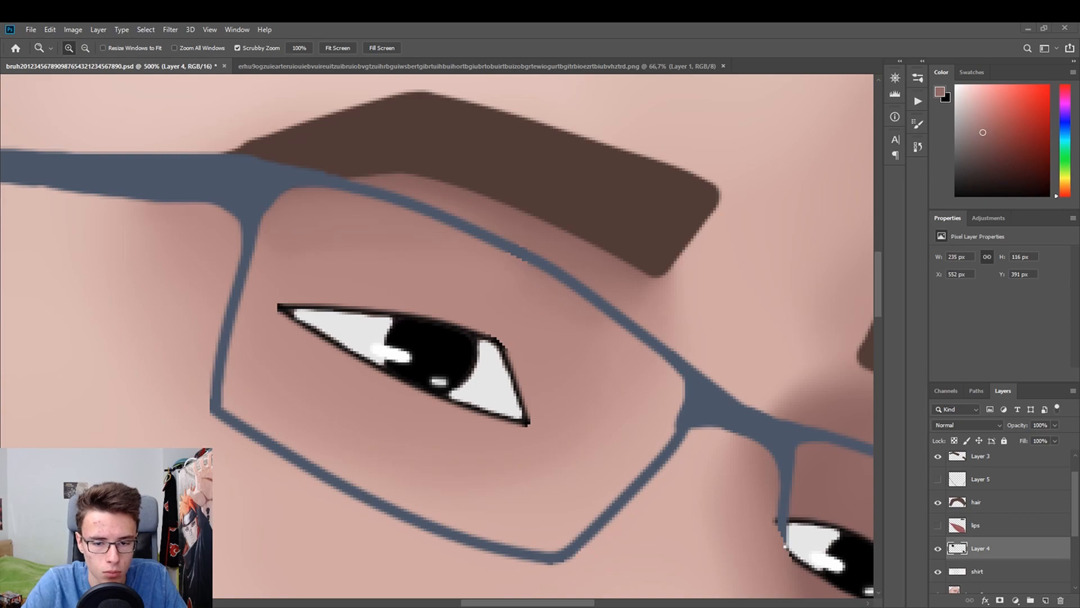
Duplicate Layer 4 with the eyes and hide the original layer.
{"action": "scroll", "coordinate": [488, 325], "scroll_direction": "down", "scroll_amount": 4}
{"action": "scroll", "coordinate": [487, 325], "scroll_direction": "up", "scroll_amount": 3}
{"action": "key", "text": "ctrl+j"}
{"action": "left_click", "coordinate": [938, 572]}
Select both eye shapes on Layer 4 copy and paint over the larger eye with the sampled surrounding skin shade.
{"action": "key", "text": "b"}
{"action": "left_click", "coordinate": [333, 278], "text": "alt"}
{"action": "key", "text": "w"}
{"action": "left_click", "coordinate": [217, 431]}
{"action": "key", "text": "ctrl+shift+i"}
{"action": "key", "text": "b"}
{"action": "mouse_move", "coordinate": [307, 301]}
{"action": "left_mouse_down"}
{"action": "mouse_move", "coordinate": [418, 296]}
{"action": "mouse_move", "coordinate": [294, 289]}
{"action": "mouse_move", "coordinate": [489, 378]}
{"action": "left_mouse_up"}
Try filling the larger eye with white and smudging a dark grey shade into its outer corner.
{"action": "left_click", "coordinate": [955, 90]}
{"action": "mouse_move", "coordinate": [337, 320]}
{"action": "left_mouse_down"}
{"action": "mouse_move", "coordinate": [371, 318]}
{"action": "mouse_move", "coordinate": [137, 270]}
{"action": "left_mouse_up"}
{"action": "left_click", "coordinate": [955, 131]}
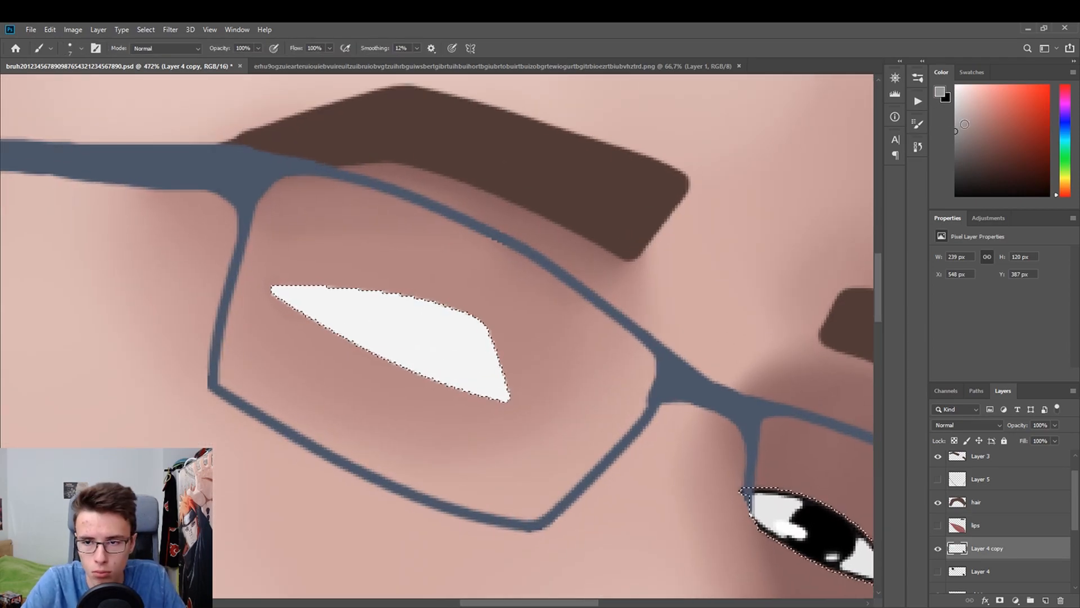
{"action": "left_click", "coordinate": [15, 242]}
{"action": "left_click_drag", "start_coordinate": [293, 296], "coordinate": [386, 340]}
{"action": "key", "text": "ctrl+z"}
{"action": "left_click", "coordinate": [81, 48]}
{"action": "left_click_drag", "start_coordinate": [338, 315], "coordinate": [299, 295]}
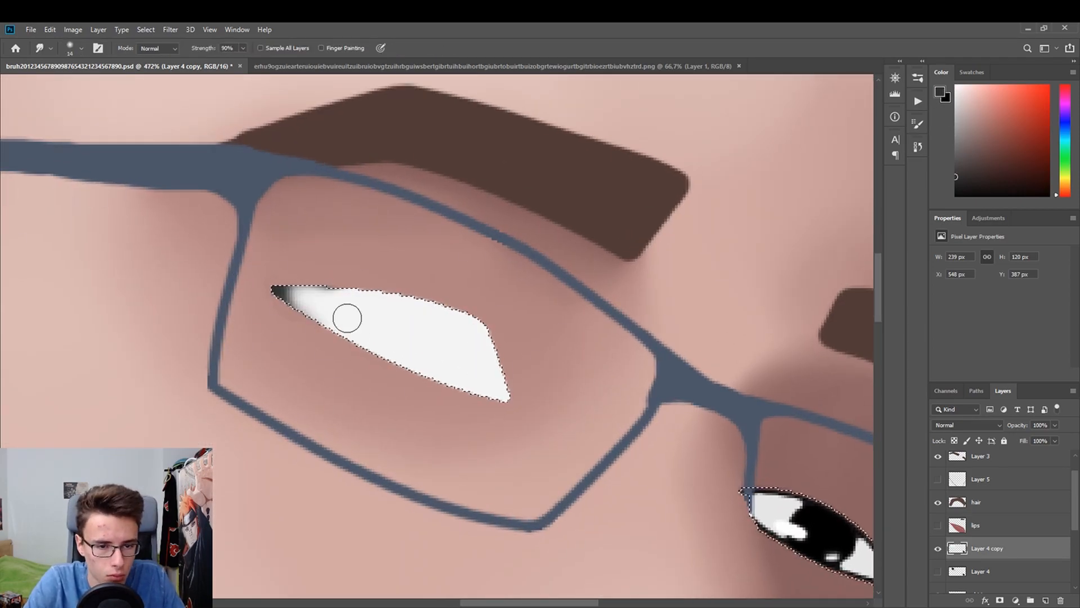
Paint the larger eye light grey with slightly darker grey corners and smudge the tones together at 90% strength.
{"action": "key", "text": "b"}
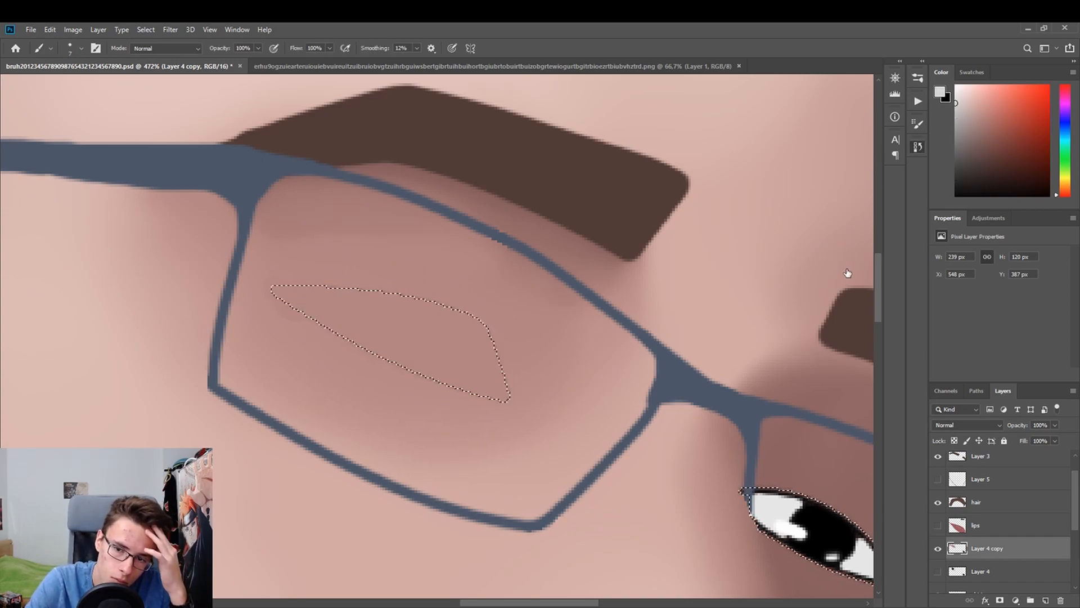
{"action": "key", "text": "bracketleft"}
{"action": "key", "text": "bracketleft"}
{"action": "key", "text": "bracketleft"}
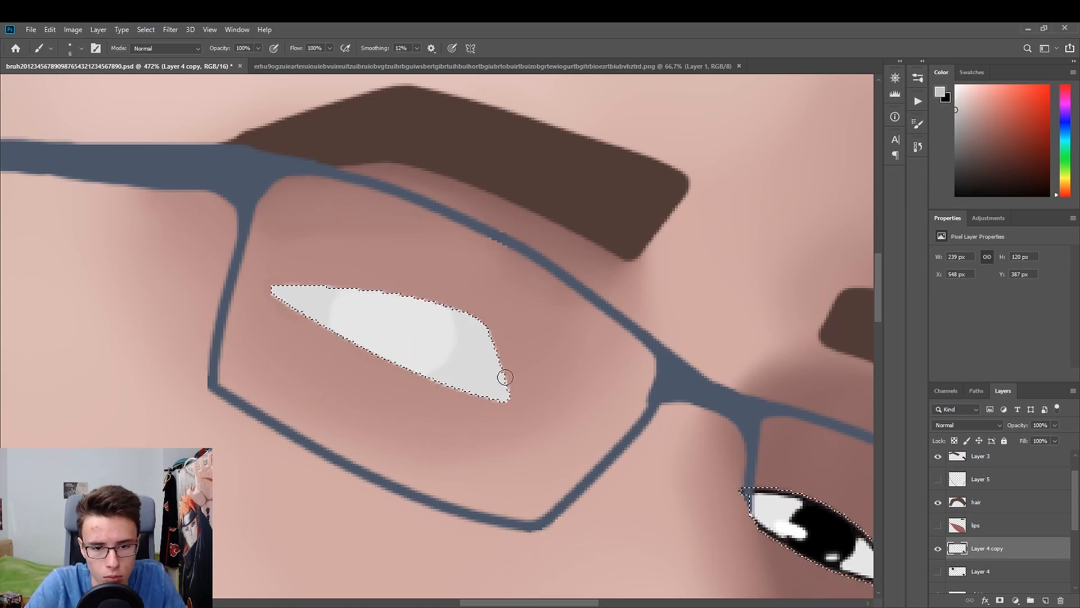
{"action": "key", "text": "ctrl+plus"}
{"action": "key", "text": "r"}
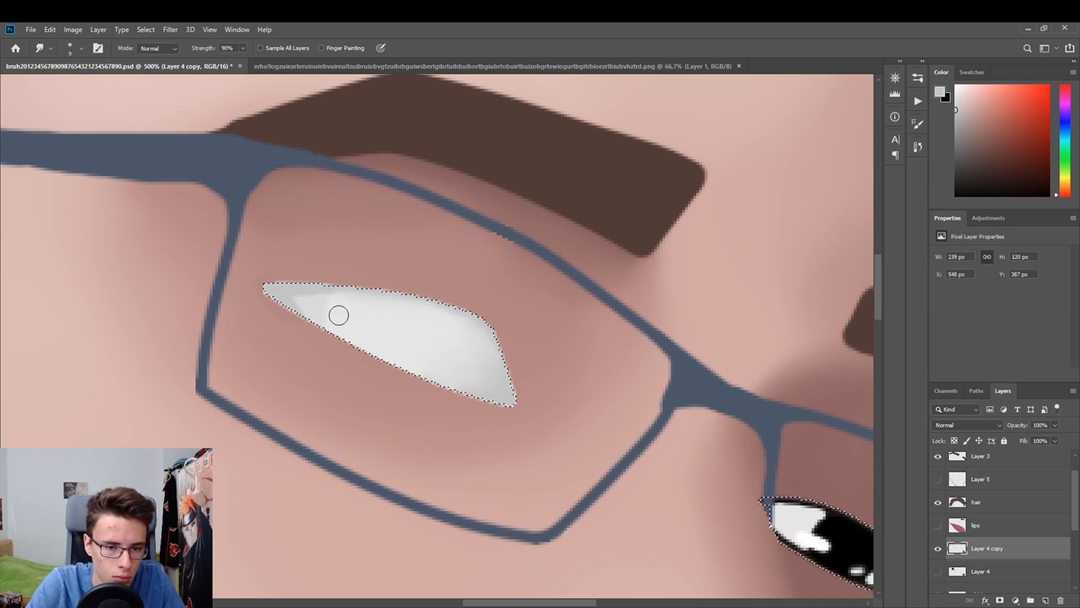
{"action": "scroll", "coordinate": [1061, 495], "scroll_direction": "down", "scroll_amount": 2}
{"action": "scroll", "coordinate": [822, 369], "scroll_direction": "right", "scroll_amount": 10}
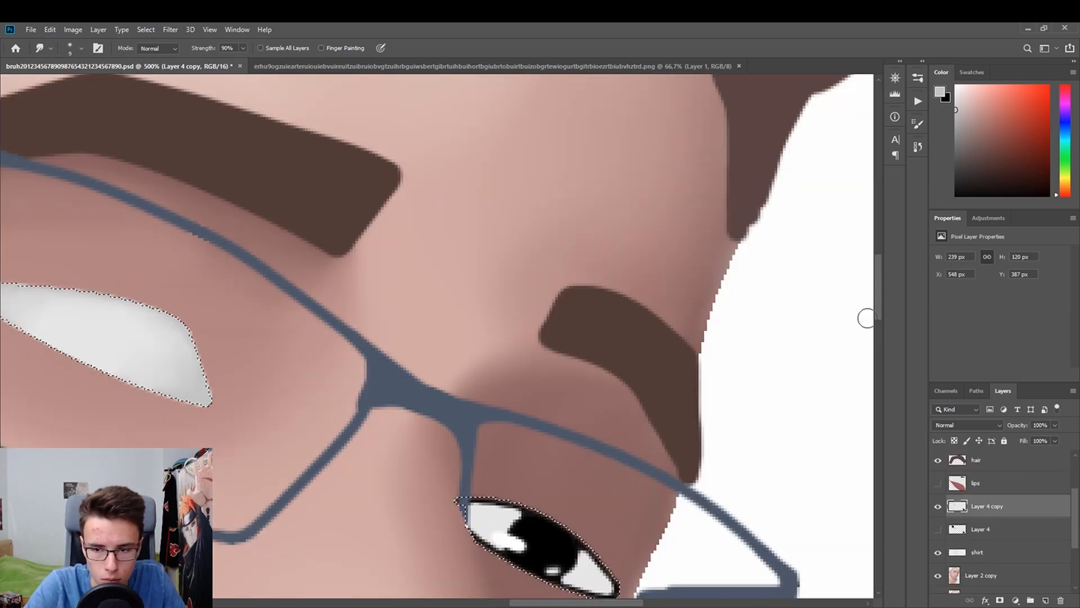
Paint over the smaller eye in light grey with slightly darker grey edges and smudge the tones together at 90% strength.
{"action": "scroll", "coordinate": [822, 369], "scroll_direction": "down", "scroll_amount": 4}
{"action": "key", "text": "b"}
{"action": "left_click_drag", "start_coordinate": [478, 422], "coordinate": [608, 484]}
{"action": "left_click", "coordinate": [955, 122]}
{"action": "left_click_drag", "start_coordinate": [475, 391], "coordinate": [467, 423]}
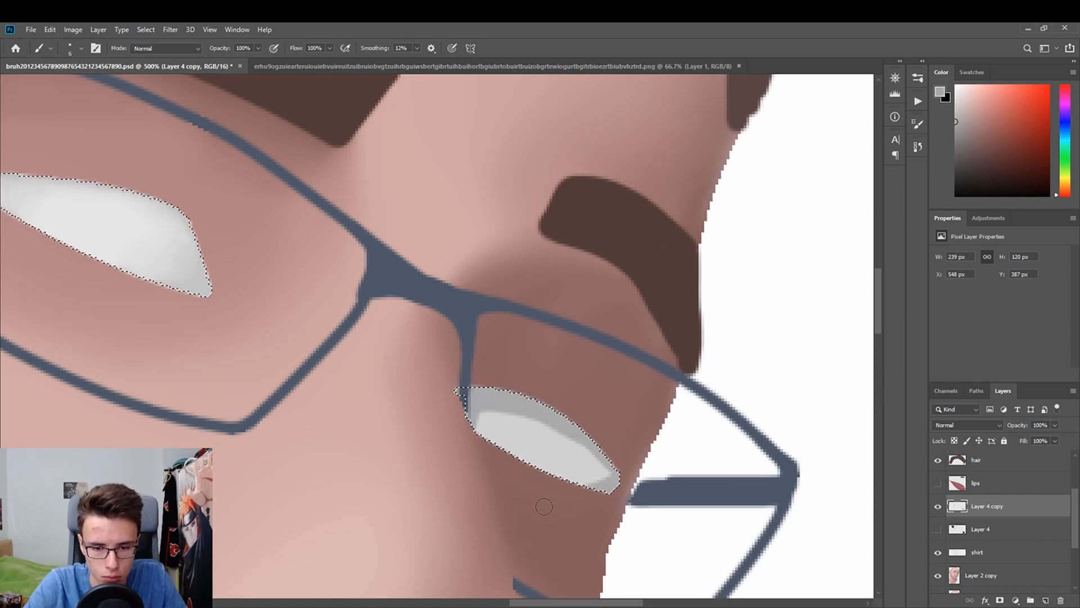
{"action": "key", "text": "r"}
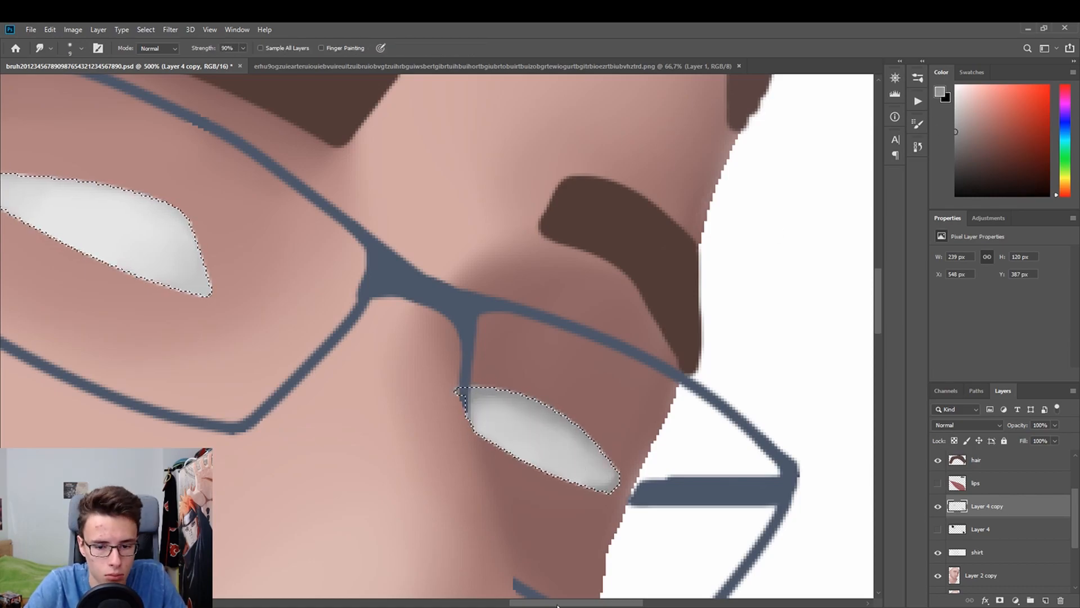
{"action": "scroll", "coordinate": [439, 337], "scroll_direction": "left", "scroll_amount": 2}
{"action": "key", "text": "b"}
{"action": "key", "text": "r"}
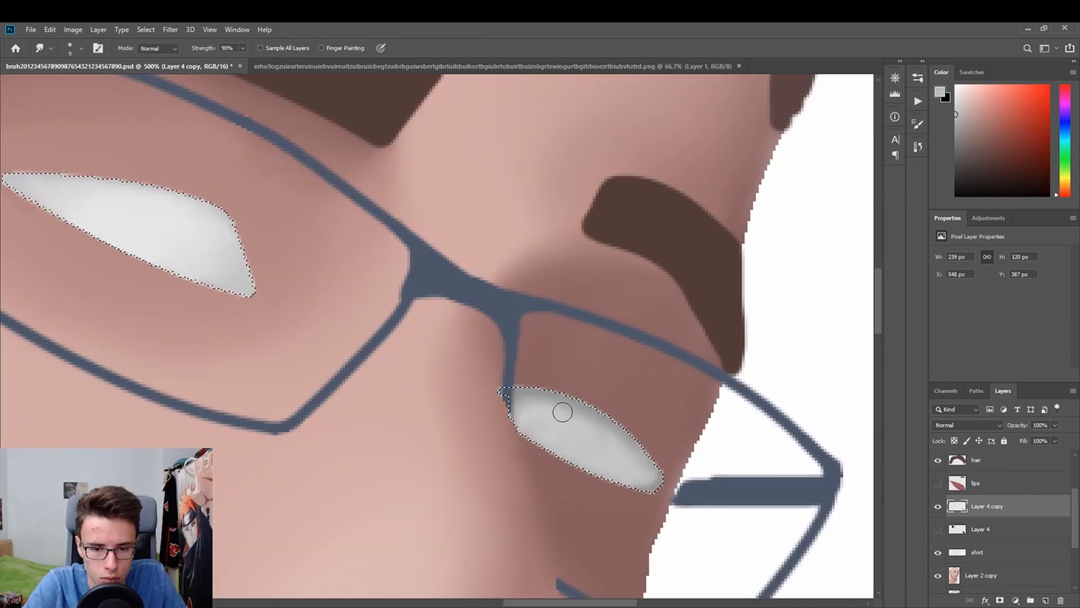
Save the document and clear the selection around the eyes.
{"action": "left_click_drag", "start_coordinate": [556, 602], "coordinate": [523, 603]}
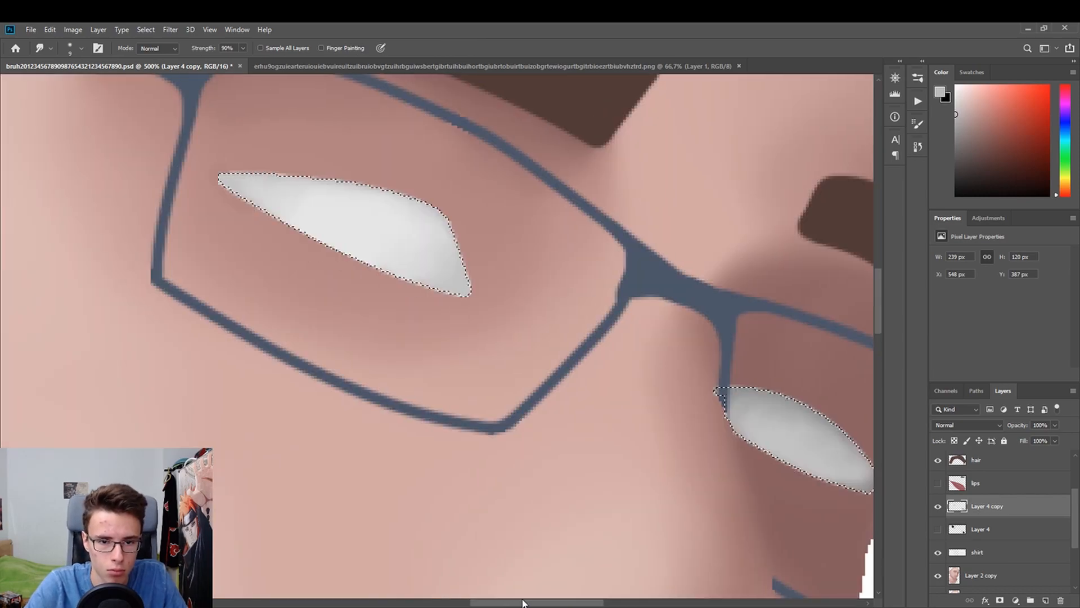
{"action": "key", "text": "z"}
{"action": "key", "text": "ctrl+s"}
{"action": "key", "text": "w"}
{"action": "left_click_drag", "start_coordinate": [878, 313], "coordinate": [878, 284]}
{"action": "left_click", "coordinate": [306, 439]}
{"action": "mouse_move", "coordinate": [578, 603]}
{"action": "left_mouse_down"}
{"action": "mouse_move", "coordinate": [607, 605]}
{"action": "mouse_move", "coordinate": [549, 606]}
{"action": "left_mouse_up"}
{"action": "left_click_drag", "start_coordinate": [878, 294], "coordinate": [878, 283]}
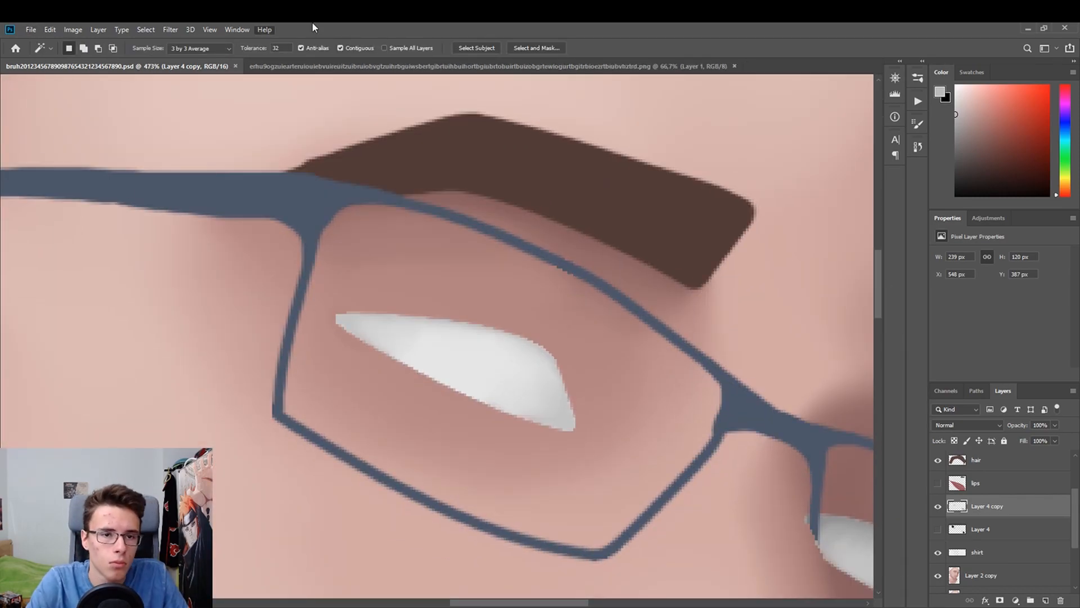
Compare the repainted eyes with the original eyes on Layer 4 at full view and close up, returning to Layer 4 copy.
{"action": "key", "text": "b"}
{"action": "left_click", "coordinate": [980, 529]}
{"action": "scroll", "coordinate": [945, 524], "scroll_direction": "down", "scroll_amount": 3}
{"action": "key", "text": "z"}
{"action": "left_click_drag", "start_coordinate": [409, 451], "coordinate": [285, 429]}
{"action": "key", "text": "ctrl+0"}
{"action": "left_click", "coordinate": [939, 522]}
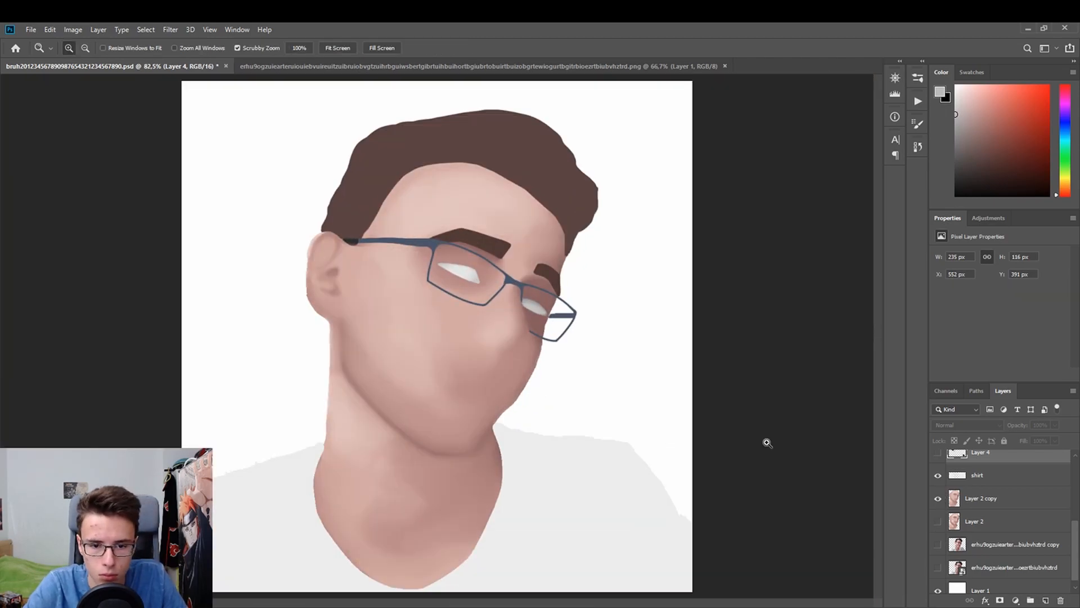
{"action": "left_click", "coordinate": [938, 522]}
{"action": "left_click", "coordinate": [470, 265]}
{"action": "left_click", "coordinate": [469, 264]}
{"action": "left_click", "coordinate": [462, 266]}
{"action": "left_click", "coordinate": [445, 267]}
{"action": "left_click", "coordinate": [424, 271]}
{"action": "left_click", "coordinate": [451, 277]}
{"action": "scroll", "coordinate": [986, 504], "scroll_direction": "up", "scroll_amount": 2}
{"action": "left_click", "coordinate": [986, 504]}
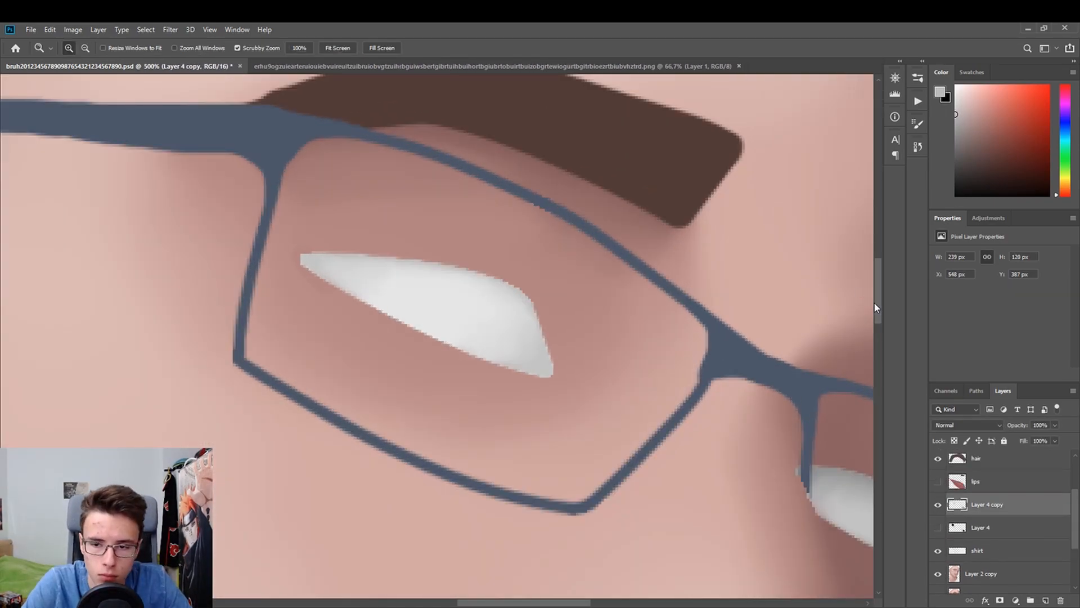
Select both eye shapes on Layer 4 copy with the Quick Selection tool.
{"action": "left_click_drag", "start_coordinate": [552, 253], "coordinate": [451, 367]}
{"action": "mouse_move", "coordinate": [424, 443]}
{"action": "left_mouse_down"}
{"action": "mouse_move", "coordinate": [578, 358]}
{"action": "mouse_move", "coordinate": [578, 440]}
{"action": "left_mouse_up"}
{"action": "left_click", "coordinate": [417, 467]}
{"action": "left_click", "coordinate": [8, 116]}
{"action": "left_click_drag", "start_coordinate": [242, 265], "coordinate": [585, 281]}
{"action": "key", "text": "ctrl+z"}
{"action": "left_click_drag", "start_coordinate": [157, 319], "coordinate": [147, 262]}
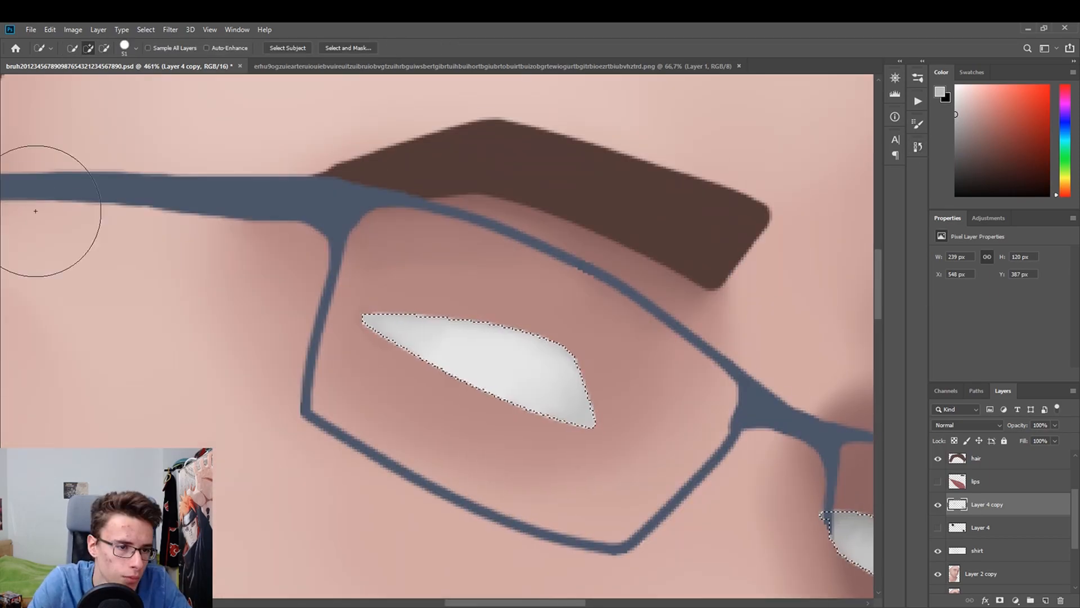
Check the reference photo and paint a near-black round iris inside the larger eye.
{"action": "key", "text": "b"}
{"action": "left_click_drag", "start_coordinate": [961, 181], "coordinate": [919, 187]}
{"action": "left_click_drag", "start_coordinate": [483, 322], "coordinate": [456, 378]}
{"action": "key", "text": "ctrl+z"}
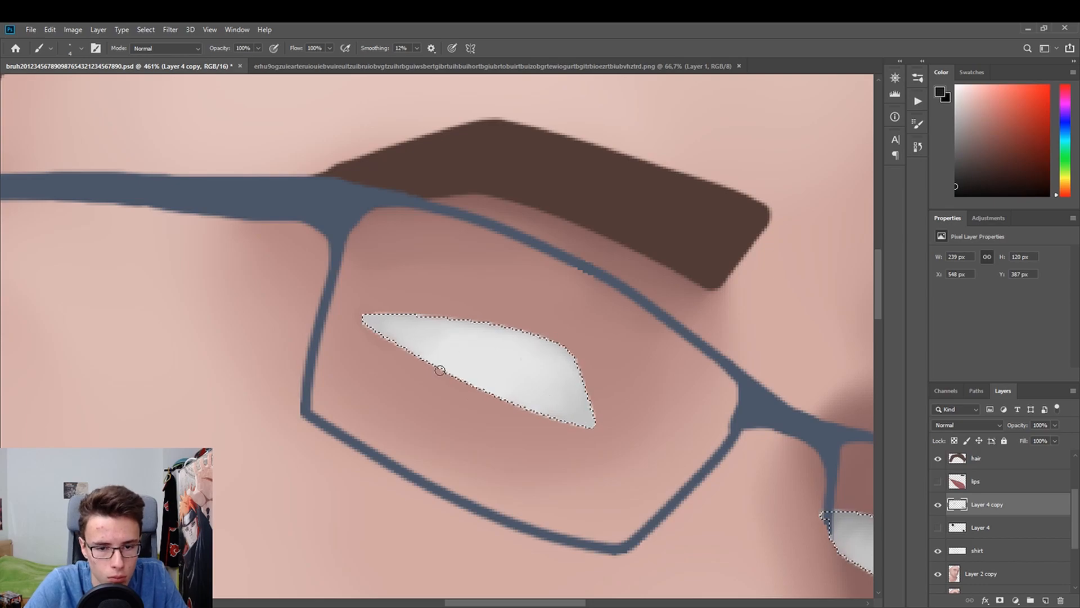
{"action": "scroll", "coordinate": [506, 360], "scroll_direction": "right", "scroll_amount": 2}
{"action": "left_click", "coordinate": [292, 67]}
{"action": "left_click", "coordinate": [157, 67]}
{"action": "left_click_drag", "start_coordinate": [422, 342], "coordinate": [397, 411]}
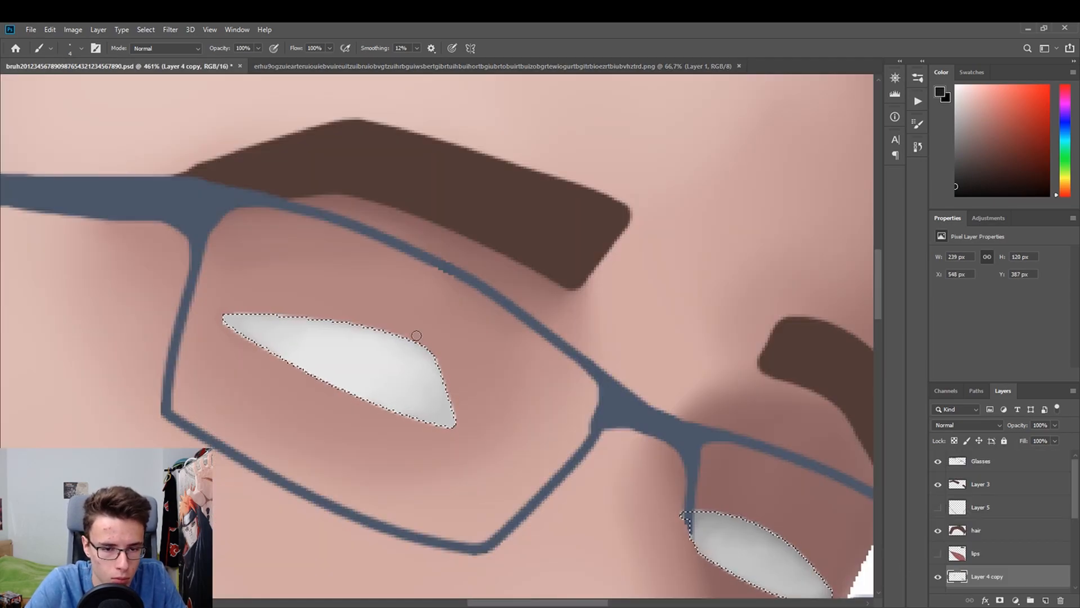
{"action": "mouse_move", "coordinate": [360, 326]}
{"action": "left_mouse_down"}
{"action": "mouse_move", "coordinate": [329, 388]}
{"action": "mouse_move", "coordinate": [393, 359]}
{"action": "mouse_move", "coordinate": [358, 344]}
{"action": "left_mouse_up"}
Paint a matching near-black iris inside the smaller eye, undoing the misshapen strokes.
{"action": "left_click_drag", "start_coordinate": [537, 602], "coordinate": [562, 601]}
{"action": "left_click_drag", "start_coordinate": [879, 310], "coordinate": [883, 327]}
{"action": "mouse_move", "coordinate": [602, 411]}
{"action": "left_mouse_down"}
{"action": "mouse_move", "coordinate": [597, 459]}
{"action": "mouse_move", "coordinate": [627, 476]}
{"action": "left_mouse_up"}
{"action": "key", "text": "ctrl+z"}
{"action": "mouse_move", "coordinate": [616, 417]}
{"action": "left_mouse_down"}
{"action": "mouse_move", "coordinate": [642, 438]}
{"action": "mouse_move", "coordinate": [631, 468]}
{"action": "mouse_move", "coordinate": [619, 429]}
{"action": "mouse_move", "coordinate": [594, 452]}
{"action": "left_mouse_up"}
{"action": "key", "text": "ctrl+z"}
{"action": "left_click", "coordinate": [507, 256], "text": "alt"}
{"action": "left_click", "coordinate": [506, 256], "text": "alt"}
{"action": "left_click_drag", "start_coordinate": [353, 242], "coordinate": [342, 263]}
{"action": "mouse_move", "coordinate": [506, 337]}
{"action": "left_mouse_down"}
{"action": "mouse_move", "coordinate": [379, 410]}
{"action": "mouse_move", "coordinate": [523, 386]}
{"action": "mouse_move", "coordinate": [14, 193]}
{"action": "left_mouse_up"}
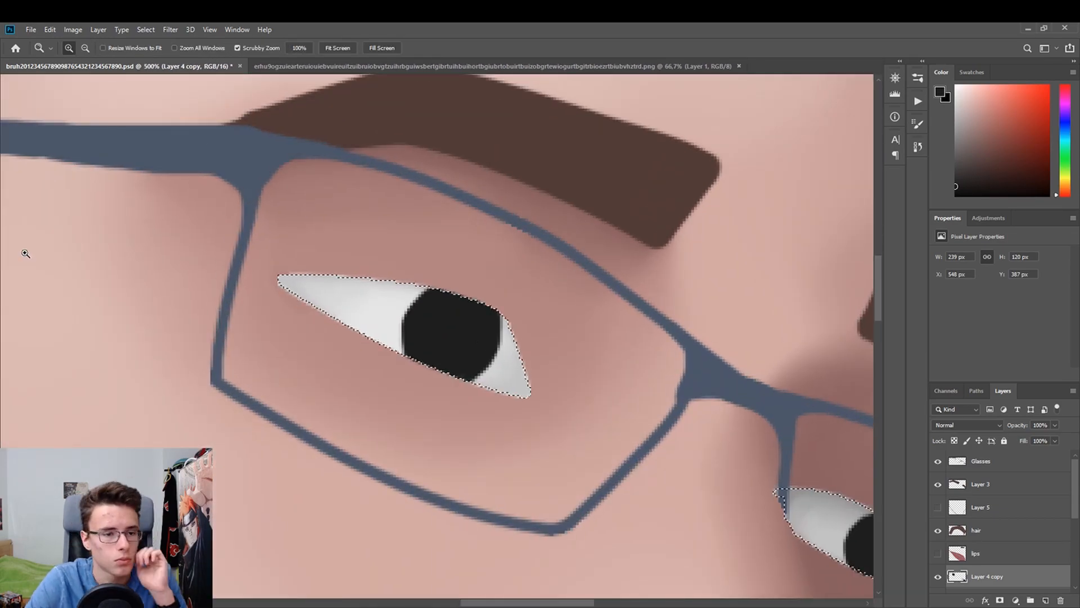
Paint white light reflections on the irises of both eyes.
{"action": "key", "text": "d"}
{"action": "key", "text": "x"}
{"action": "mouse_move", "coordinate": [389, 326]}
{"action": "left_mouse_down"}
{"action": "mouse_move", "coordinate": [422, 337]}
{"action": "mouse_move", "coordinate": [194, 159]}
{"action": "left_mouse_up"}
{"action": "mouse_move", "coordinate": [600, 364]}
{"action": "left_mouse_down"}
{"action": "mouse_move", "coordinate": [640, 381]}
{"action": "mouse_move", "coordinate": [630, 376]}
{"action": "left_mouse_up"}
{"action": "key", "text": "ctrl+z"}
{"action": "key", "text": "ctrl+z"}
{"action": "key", "text": "ctrl+shift+z"}
{"action": "left_click_drag", "start_coordinate": [537, 257], "coordinate": [878, 315]}
{"action": "scroll", "coordinate": [878, 315], "scroll_direction": "down", "scroll_amount": 3}
{"action": "scroll", "coordinate": [1001, 529], "scroll_direction": "down", "scroll_amount": 2}
{"action": "key", "text": "w"}
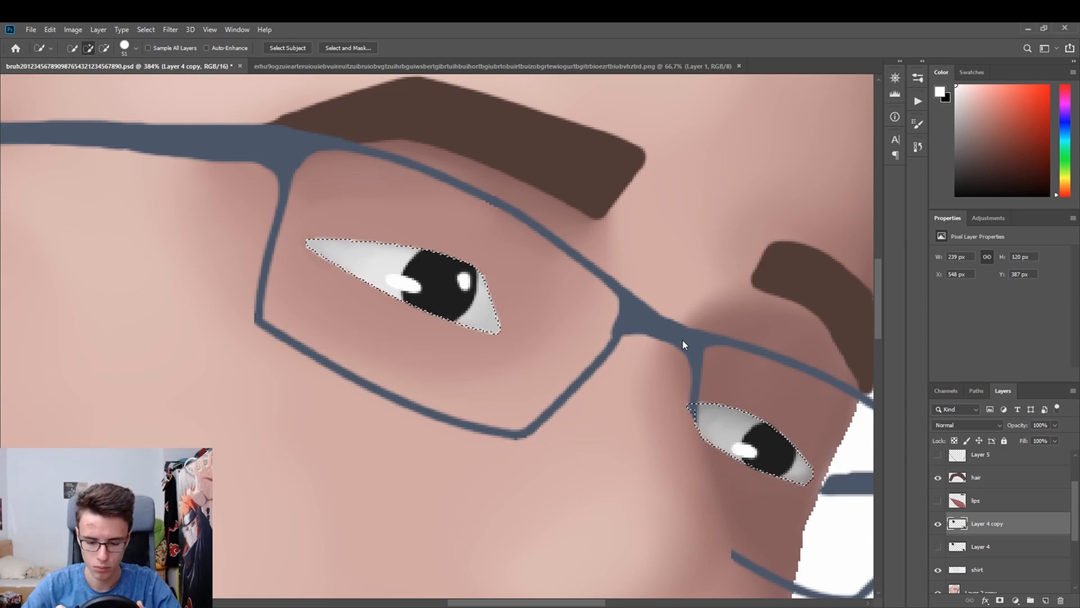
Clear the eye selection and draw a thin near-black line along the larger eye's upper lid.
{"action": "key", "text": "z"}
{"action": "left_click_drag", "start_coordinate": [468, 274], "coordinate": [485, 273]}
{"action": "key", "text": "x"}
{"action": "key", "text": "b"}
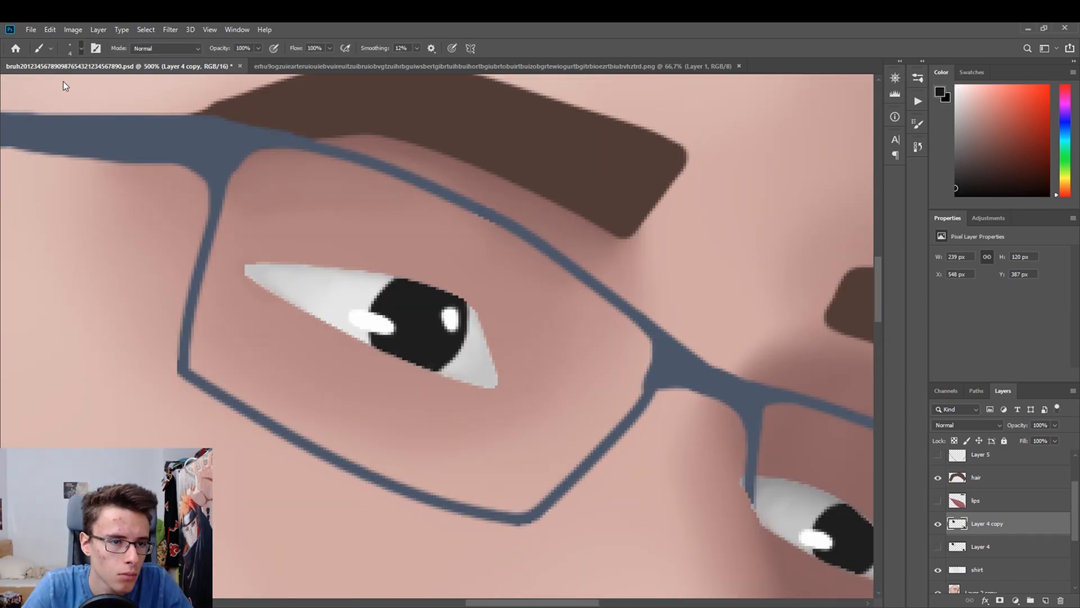
{"action": "mouse_move", "coordinate": [258, 260]}
{"action": "left_mouse_down"}
{"action": "mouse_move", "coordinate": [405, 279]}
{"action": "mouse_move", "coordinate": [7, 237]}
{"action": "left_mouse_up"}
{"action": "key", "text": "ctrl+z"}
{"action": "key", "text": "z"}
{"action": "scroll", "coordinate": [7, 236], "scroll_direction": "down", "scroll_amount": 2}
{"action": "mouse_move", "coordinate": [319, 279]}
{"action": "left_mouse_down"}
{"action": "mouse_move", "coordinate": [556, 325]}
{"action": "mouse_move", "coordinate": [541, 318]}
{"action": "left_mouse_up"}
{"action": "key", "text": "ctrl+z"}
{"action": "key", "text": "ctrl+z"}
{"action": "mouse_move", "coordinate": [278, 285]}
{"action": "left_mouse_down"}
{"action": "mouse_move", "coordinate": [544, 326]}
{"action": "mouse_move", "coordinate": [557, 367]}
{"action": "left_mouse_up"}
{"action": "key", "text": "e"}
{"action": "key", "text": "b"}
Continue the dark lid line down to the larger eye's inner corner beside the nose.
{"action": "left_click_drag", "start_coordinate": [538, 326], "coordinate": [554, 393]}
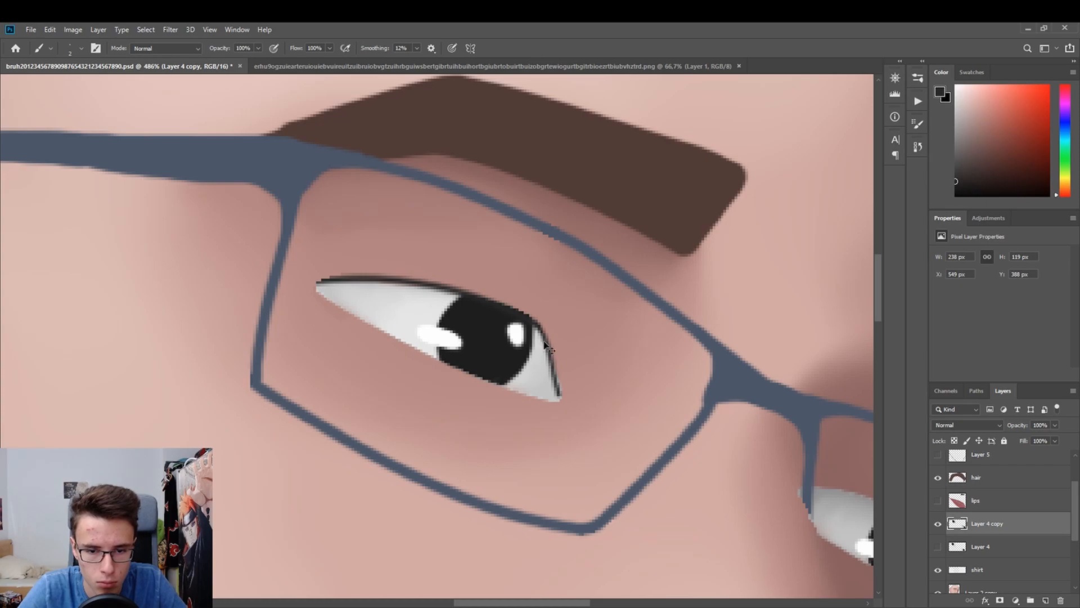
{"action": "key", "text": "ctrl+z"}
{"action": "mouse_move", "coordinate": [539, 327]}
{"action": "left_mouse_down"}
{"action": "mouse_move", "coordinate": [565, 408]}
{"action": "mouse_move", "coordinate": [572, 374]}
{"action": "left_mouse_up"}
{"action": "key", "text": "e"}
Draw a thin near-black line along the smaller eye's upper lid and save the document.
{"action": "scroll", "coordinate": [572, 383], "scroll_direction": "down", "scroll_amount": 4}
{"action": "left_click_drag", "start_coordinate": [554, 603], "coordinate": [620, 602]}
{"action": "scroll", "coordinate": [563, 506], "scroll_direction": "up", "scroll_amount": 2}
{"action": "key", "text": "b"}
{"action": "left_click_drag", "start_coordinate": [396, 360], "coordinate": [546, 451]}
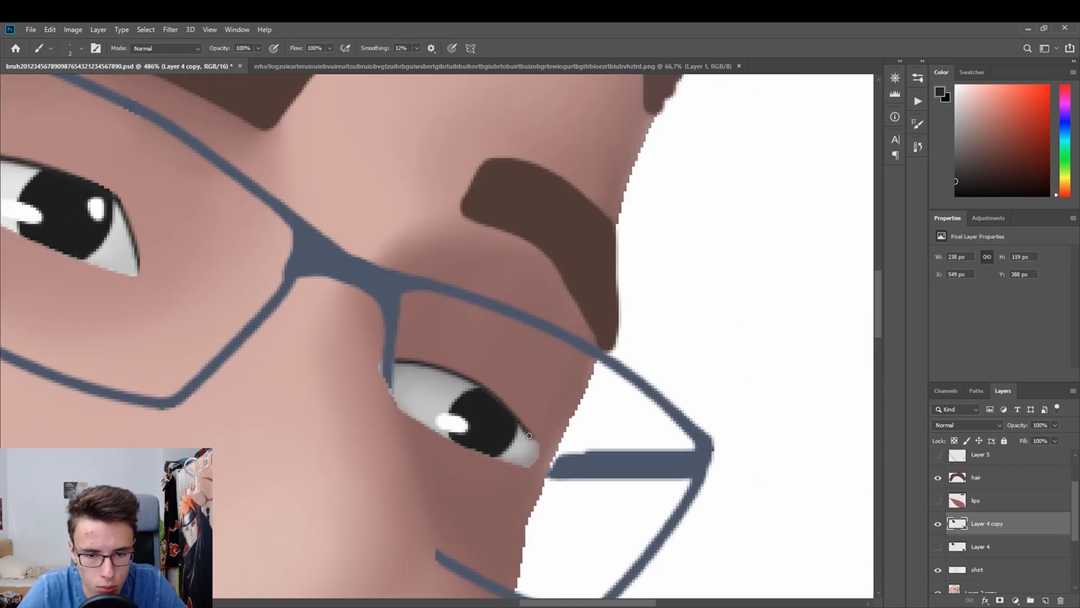
{"action": "left_click_drag", "start_coordinate": [604, 602], "coordinate": [533, 603]}
{"action": "key", "text": "e"}
{"action": "left_click", "coordinate": [496, 368]}
{"action": "key", "text": "z"}
{"action": "key", "text": "ctrl+s"}
Try drawing short upward eyelashes above the outer end of the larger eye's upper lid.
{"action": "left_click_drag", "start_coordinate": [877, 324], "coordinate": [877, 302]}
{"action": "left_click_drag", "start_coordinate": [532, 602], "coordinate": [541, 603]}
{"action": "key", "text": "b"}
{"action": "left_click_drag", "start_coordinate": [326, 343], "coordinate": [310, 330]}
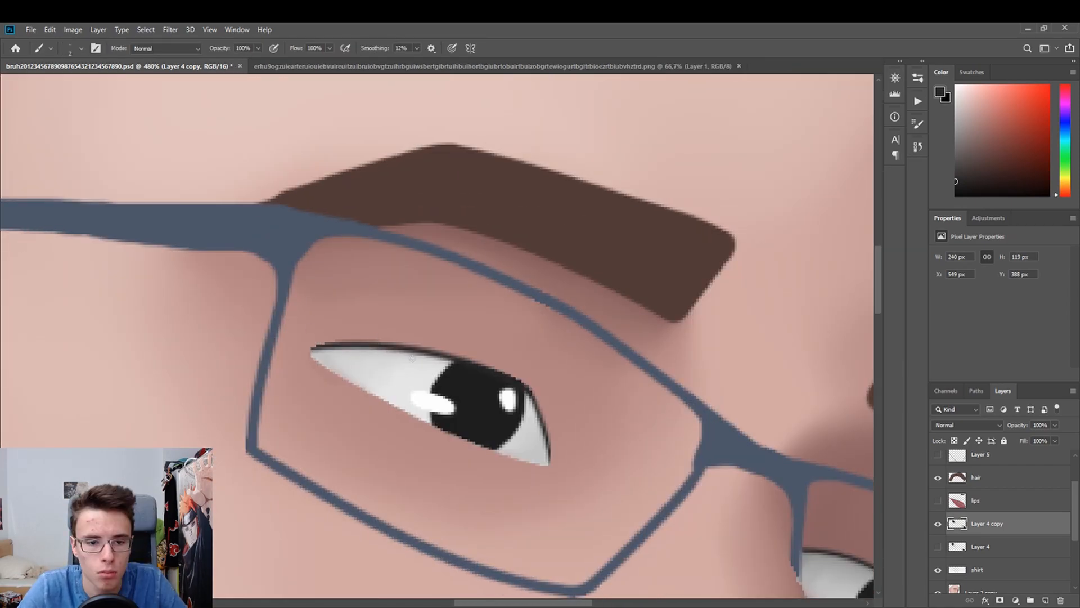
{"action": "key", "text": "ctrl+z"}
{"action": "scroll", "coordinate": [487, 373], "scroll_direction": "down", "scroll_amount": 2}
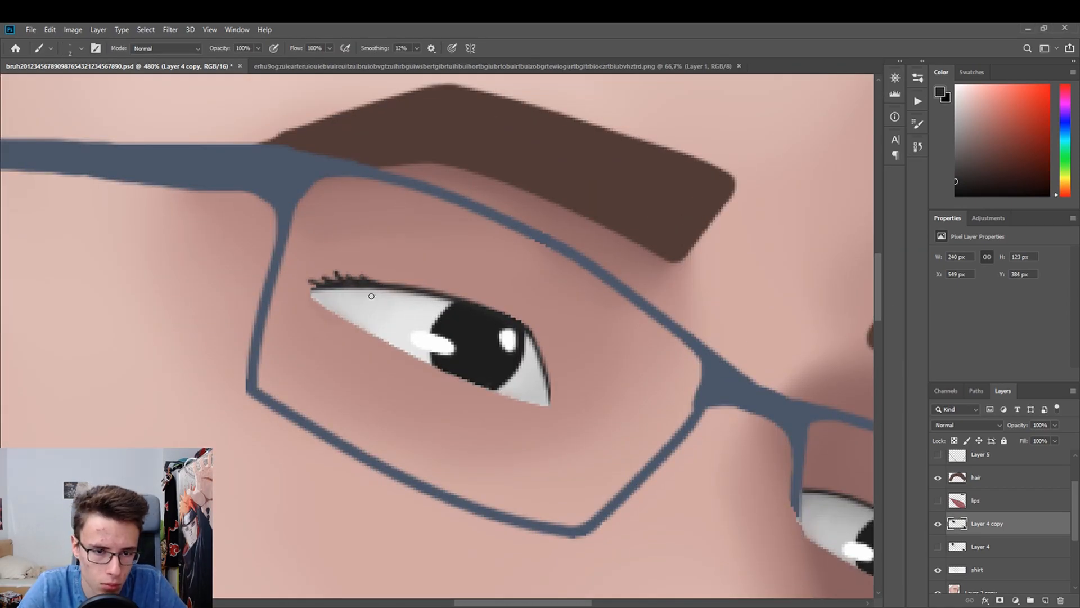
Try adding an eyelash stroke at the smaller eye's outer corner, undo it, and check the reference photo.
{"action": "left_click_drag", "start_coordinate": [523, 603], "coordinate": [675, 602]}
{"action": "left_click", "coordinate": [900, 61]}
{"action": "key", "text": "z"}
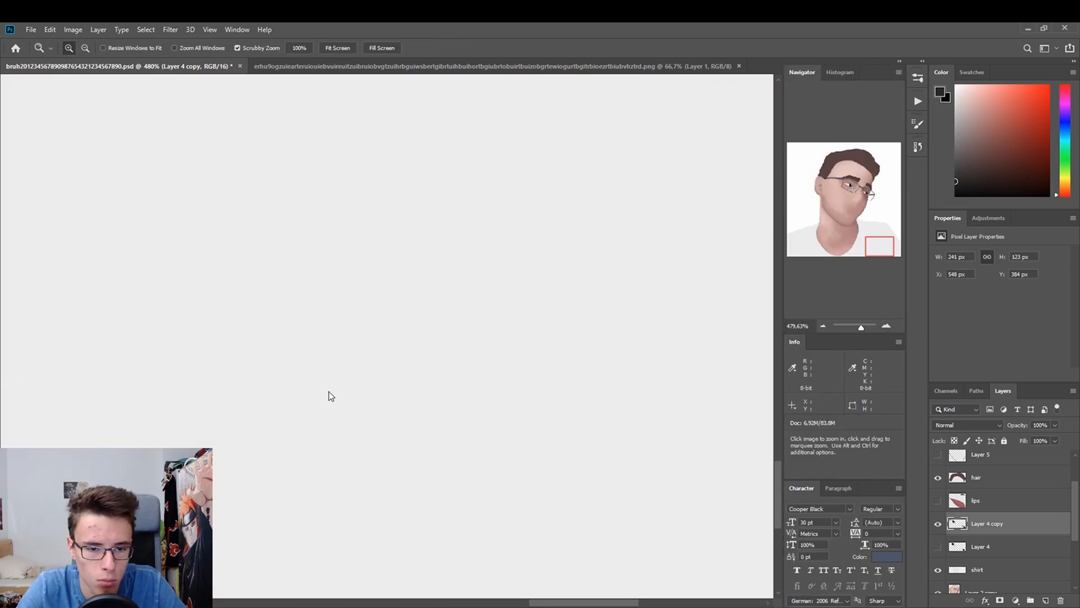
{"action": "left_click_drag", "start_coordinate": [331, 398], "coordinate": [242, 398]}
{"action": "left_click", "coordinate": [900, 61]}
{"action": "left_click_drag", "start_coordinate": [550, 261], "coordinate": [641, 261]}
{"action": "key", "text": "b"}
{"action": "left_click_drag", "start_coordinate": [640, 441], "coordinate": [651, 428]}
{"action": "key", "text": "ctrl+z"}
{"action": "left_click", "coordinate": [493, 67]}
{"action": "left_click", "coordinate": [118, 66]}
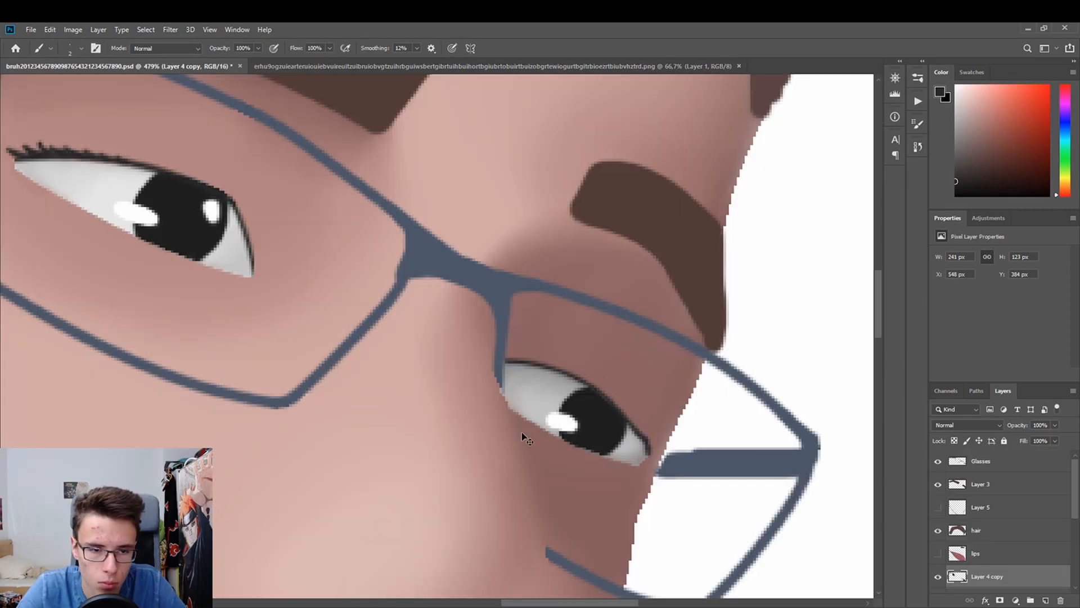
Study the eyes in the reference photo and draw short, spaced lashes pointing down from the larger eye's upper lid line.
{"action": "key", "text": "z"}
{"action": "left_click_drag", "start_coordinate": [242, 360], "coordinate": [315, 360]}
{"action": "key", "text": "b"}
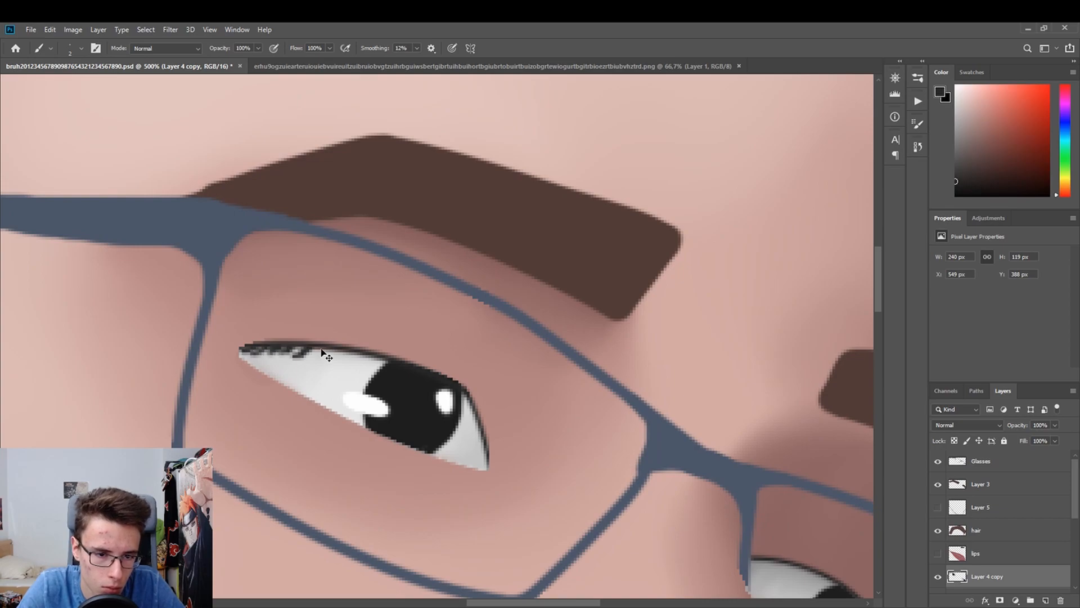
{"action": "left_click", "coordinate": [493, 66]}
{"action": "key", "text": "z"}
{"action": "left_click_drag", "start_coordinate": [484, 225], "coordinate": [562, 225]}
{"action": "left_click", "coordinate": [161, 66]}
{"action": "key", "text": "b"}
{"action": "left_click_drag", "start_coordinate": [331, 347], "coordinate": [328, 354]}
{"action": "left_click_drag", "start_coordinate": [307, 347], "coordinate": [303, 354]}
{"action": "left_click_drag", "start_coordinate": [285, 348], "coordinate": [280, 355]}
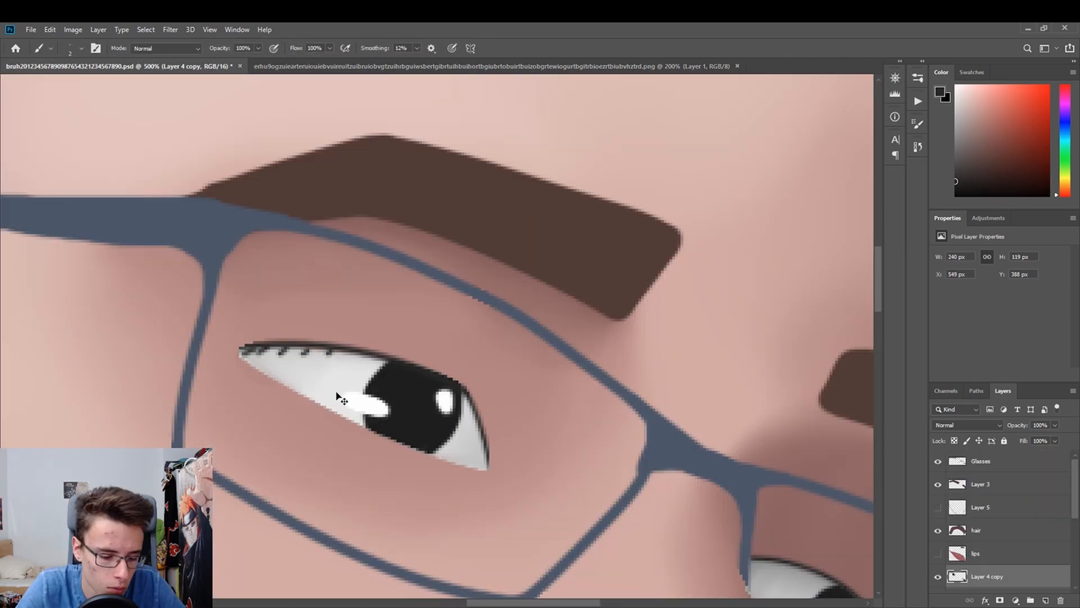
Undo the eyelash strokes drawn along the larger eye's upper lid.
{"action": "key", "text": "ctrl+z"}
{"action": "key", "text": "ctrl+z"}
{"action": "key", "text": "ctrl+z"}
{"action": "key", "text": "ctrl+z"}
{"action": "key", "text": "ctrl+z"}
{"action": "key", "text": "ctrl+z"}
{"action": "key", "text": "ctrl+z"}
{"action": "key", "text": "ctrl+z"}
Try painting a brush stroke along the larger eye on a lower layer in a freshly sampled color.
{"action": "key", "text": "z"}
{"action": "mouse_move", "coordinate": [703, 324]}
{"action": "left_mouse_down"}
{"action": "mouse_move", "coordinate": [615, 359]}
{"action": "mouse_move", "coordinate": [655, 360]}
{"action": "left_mouse_up"}
{"action": "key", "text": "i"}
{"action": "left_click", "coordinate": [851, 444]}
{"action": "key", "text": "b"}
{"action": "left_click_drag", "start_coordinate": [1074, 483], "coordinate": [1073, 512]}
{"action": "left_click", "coordinate": [987, 573]}
{"action": "left_click_drag", "start_coordinate": [353, 299], "coordinate": [550, 381]}
{"action": "key", "text": "ctrl+z"}
{"action": "mouse_move", "coordinate": [1073, 512]}
{"action": "left_mouse_down"}
{"action": "mouse_move", "coordinate": [1072, 494]}
{"action": "mouse_move", "coordinate": [1074, 530]}
{"action": "left_mouse_up"}
Make the face layer, Layer 2 copy, the active painting layer.
{"action": "left_click", "coordinate": [988, 560]}
{"action": "key", "text": "e"}
{"action": "left_click", "coordinate": [981, 545]}
{"action": "key", "text": "b"}
{"action": "left_click", "coordinate": [987, 475]}
{"action": "key", "text": "w"}
{"action": "left_click", "coordinate": [450, 315]}
{"action": "left_click", "coordinate": [411, 304]}
{"action": "key", "text": "b"}
{"action": "key", "text": "e"}
{"action": "key", "text": "s"}
{"action": "key", "text": "w"}
{"action": "key", "text": "e"}
{"action": "key", "text": "w"}
{"action": "mouse_move", "coordinate": [347, 289]}
{"action": "left_mouse_down"}
{"action": "mouse_move", "coordinate": [343, 271]}
{"action": "mouse_move", "coordinate": [401, 324]}
{"action": "mouse_move", "coordinate": [565, 396]}
{"action": "left_mouse_up"}
{"action": "left_click", "coordinate": [263, 272]}
{"action": "left_click", "coordinate": [981, 545]}
Try drawing a thin eyelid crease line above the larger eye with a small brush.
{"action": "key", "text": "b"}
{"action": "left_click_drag", "start_coordinate": [416, 200], "coordinate": [530, 218]}
{"action": "key", "text": "ctrl+z"}
{"action": "key", "text": "s"}
{"action": "mouse_move", "coordinate": [380, 192]}
{"action": "left_mouse_down"}
{"action": "mouse_move", "coordinate": [624, 264]}
{"action": "mouse_move", "coordinate": [628, 281]}
{"action": "left_mouse_up"}
{"action": "mouse_move", "coordinate": [352, 307]}
{"action": "left_mouse_down"}
{"action": "mouse_move", "coordinate": [579, 369]}
{"action": "mouse_move", "coordinate": [396, 312]}
{"action": "left_mouse_up"}
{"action": "key", "text": "b"}
{"action": "left_click", "coordinate": [81, 48]}
{"action": "left_click_drag", "start_coordinate": [75, 85], "coordinate": [68, 84]}
{"action": "left_click_drag", "start_coordinate": [360, 242], "coordinate": [585, 307]}
{"action": "key", "text": "ctrl+z"}
Try drawing the larger eye's crease from its inner end in a resampled skin shade, comparing with the reference photo.
{"action": "left_click_drag", "start_coordinate": [586, 327], "coordinate": [545, 281]}
{"action": "key", "text": "ctrl+z"}
{"action": "left_click", "coordinate": [560, 301], "text": "alt"}
{"action": "mouse_move", "coordinate": [595, 323]}
{"action": "left_mouse_down"}
{"action": "mouse_move", "coordinate": [370, 252]}
{"action": "mouse_move", "coordinate": [555, 276]}
{"action": "left_mouse_up"}
{"action": "key", "text": "ctrl+z"}
{"action": "left_click", "coordinate": [492, 66]}
{"action": "mouse_move", "coordinate": [589, 327]}
{"action": "left_mouse_down"}
{"action": "mouse_move", "coordinate": [539, 261]}
{"action": "mouse_move", "coordinate": [373, 244]}
{"action": "left_mouse_up"}
{"action": "left_click", "coordinate": [150, 67]}
{"action": "key", "text": "ctrl+z"}
Draw a reddish-brown crease curving over the larger eye and reinforce it with a darker 2 px line.
{"action": "left_click_drag", "start_coordinate": [544, 258], "coordinate": [382, 252]}
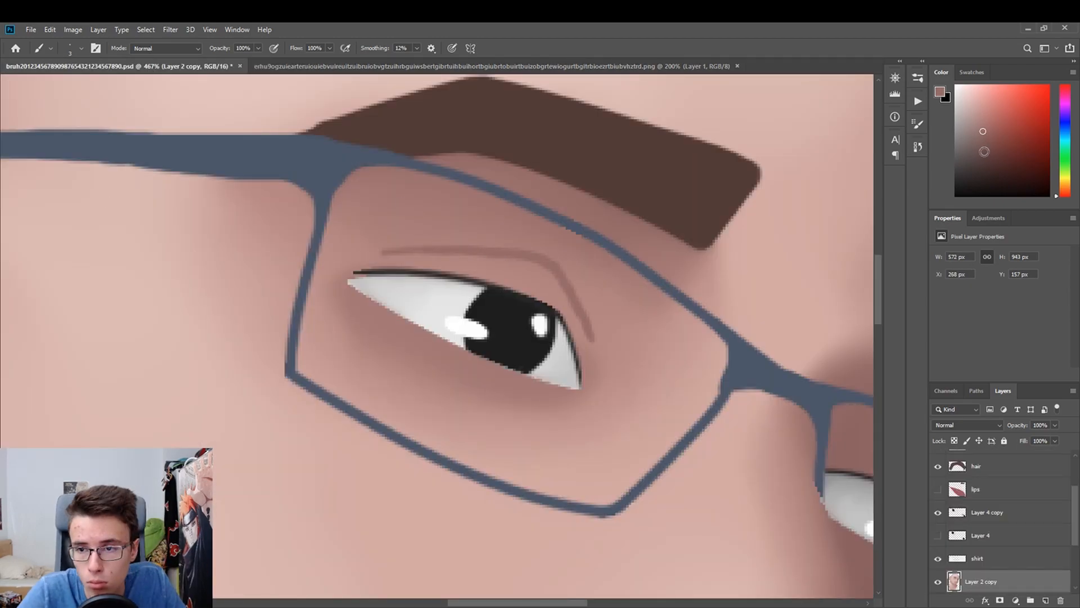
{"action": "left_click", "coordinate": [81, 48]}
{"action": "left_click_drag", "start_coordinate": [68, 85], "coordinate": [67, 84]}
{"action": "left_click_drag", "start_coordinate": [441, 249], "coordinate": [554, 269]}
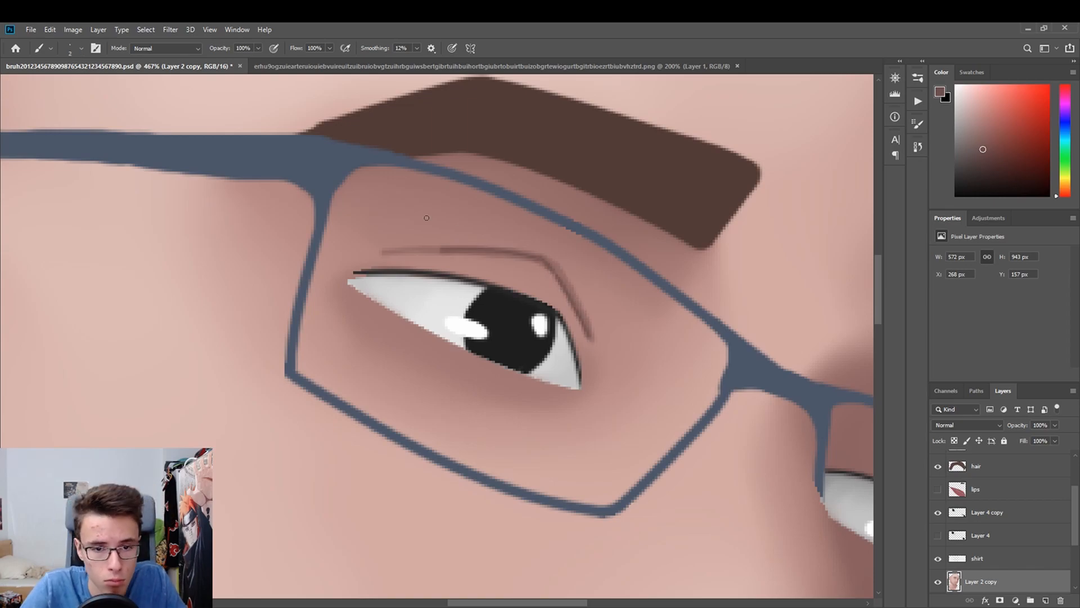
Draw a matching crease above the smaller eye in sampled skin shades and darken it with a 2 px line.
{"action": "scroll", "coordinate": [402, 254], "scroll_direction": "right", "scroll_amount": 5}
{"action": "left_click", "coordinate": [8, 146], "text": "alt"}
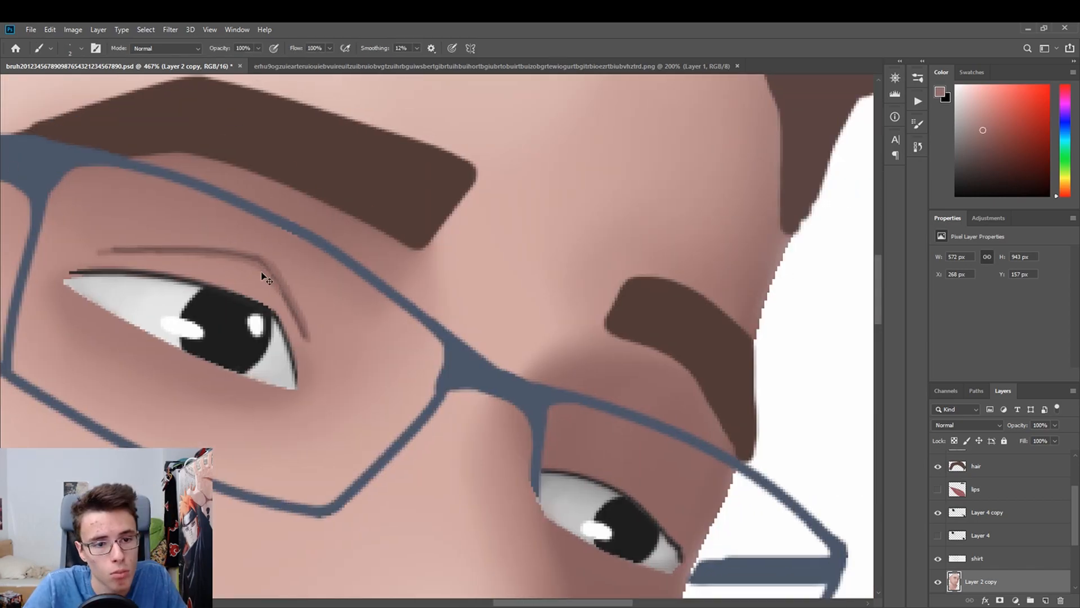
{"action": "scroll", "coordinate": [11, 175], "scroll_direction": "down", "scroll_amount": 3}
{"action": "left_click", "coordinate": [597, 281], "text": "alt"}
{"action": "left_click", "coordinate": [597, 310], "text": "alt"}
{"action": "left_click_drag", "start_coordinate": [530, 320], "coordinate": [563, 321]}
{"action": "left_click", "coordinate": [81, 48]}
{"action": "left_click_drag", "start_coordinate": [80, 85], "coordinate": [68, 84]}
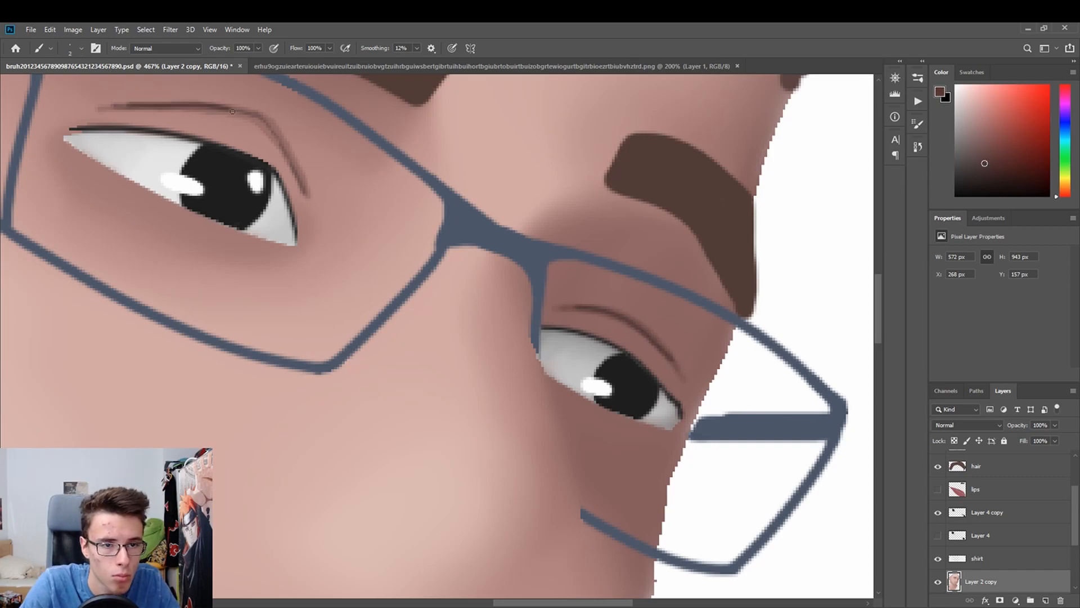
Try drawing a small curved line on the skin below the larger glasses lens.
{"action": "left_click_drag", "start_coordinate": [721, 145], "coordinate": [872, 311]}
{"action": "mouse_move", "coordinate": [535, 251]}
{"action": "left_mouse_down"}
{"action": "mouse_move", "coordinate": [461, 251]}
{"action": "mouse_move", "coordinate": [534, 246]}
{"action": "left_mouse_up"}
{"action": "left_click", "coordinate": [408, 270], "text": "alt"}
{"action": "left_click", "coordinate": [81, 49]}
{"action": "left_click", "coordinate": [67, 85]}
{"action": "left_click_drag", "start_coordinate": [478, 569], "coordinate": [557, 595]}
{"action": "key", "text": "ctrl+t"}
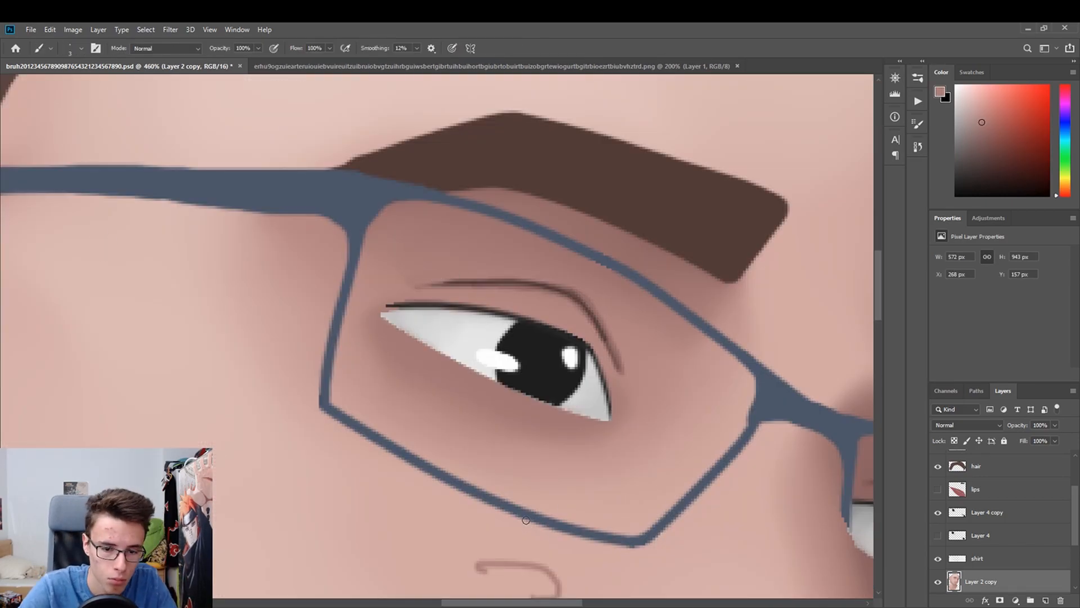
{"action": "key", "text": "Escape"}
{"action": "key", "text": "ctrl+z"}
Save the document, and paint and smudge darker shading above and below the smaller eye.
{"action": "left_click_drag", "start_coordinate": [444, 284], "coordinate": [65, 147]}
{"action": "key", "text": "ctrl+s"}
{"action": "scroll", "coordinate": [619, 596], "scroll_direction": "up", "scroll_amount": 1}
{"action": "mouse_move", "coordinate": [623, 603]}
{"action": "left_mouse_down"}
{"action": "mouse_move", "coordinate": [603, 604]}
{"action": "mouse_move", "coordinate": [629, 603]}
{"action": "left_mouse_up"}
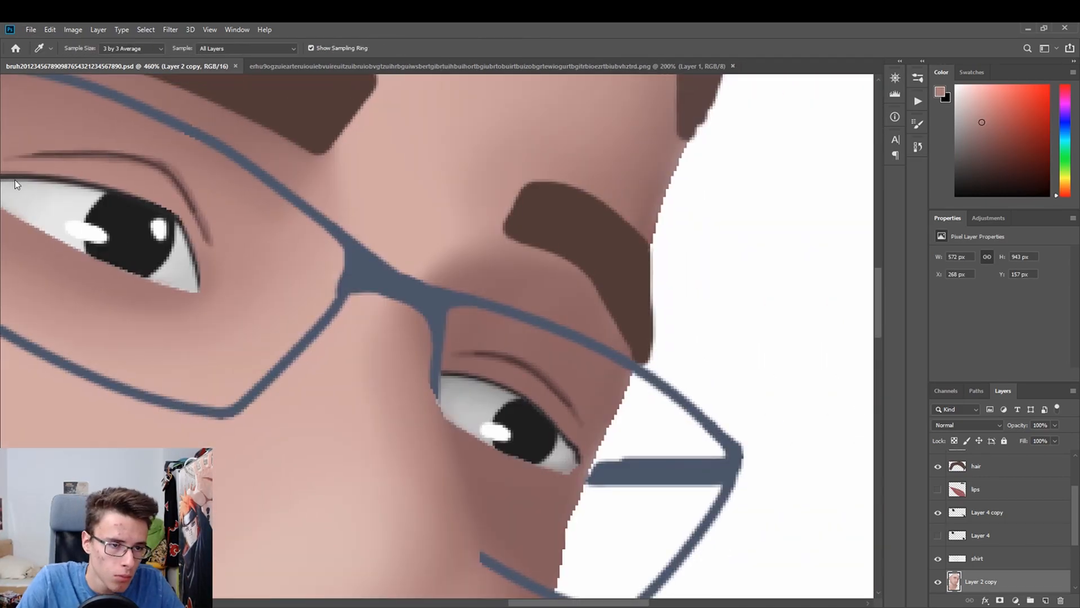
{"action": "left_click_drag", "start_coordinate": [463, 422], "coordinate": [560, 468]}
{"action": "mouse_move", "coordinate": [471, 378]}
{"action": "left_mouse_down"}
{"action": "mouse_move", "coordinate": [520, 388]}
{"action": "mouse_move", "coordinate": [566, 432]}
{"action": "mouse_move", "coordinate": [551, 430]}
{"action": "left_mouse_up"}
{"action": "key", "text": "r"}
{"action": "left_click_drag", "start_coordinate": [479, 391], "coordinate": [533, 468]}
Paint a sampled reddish-brown band around the larger eye, below its lower edge and above the upper lid line.
{"action": "mouse_move", "coordinate": [344, 388]}
{"action": "left_mouse_down"}
{"action": "mouse_move", "coordinate": [583, 579]}
{"action": "mouse_move", "coordinate": [698, 484]}
{"action": "left_mouse_up"}
{"action": "key", "text": "b"}
{"action": "left_click", "coordinate": [262, 253], "text": "alt"}
{"action": "mouse_move", "coordinate": [543, 384]}
{"action": "left_mouse_down"}
{"action": "mouse_move", "coordinate": [350, 292]}
{"action": "mouse_move", "coordinate": [526, 332]}
{"action": "left_mouse_up"}
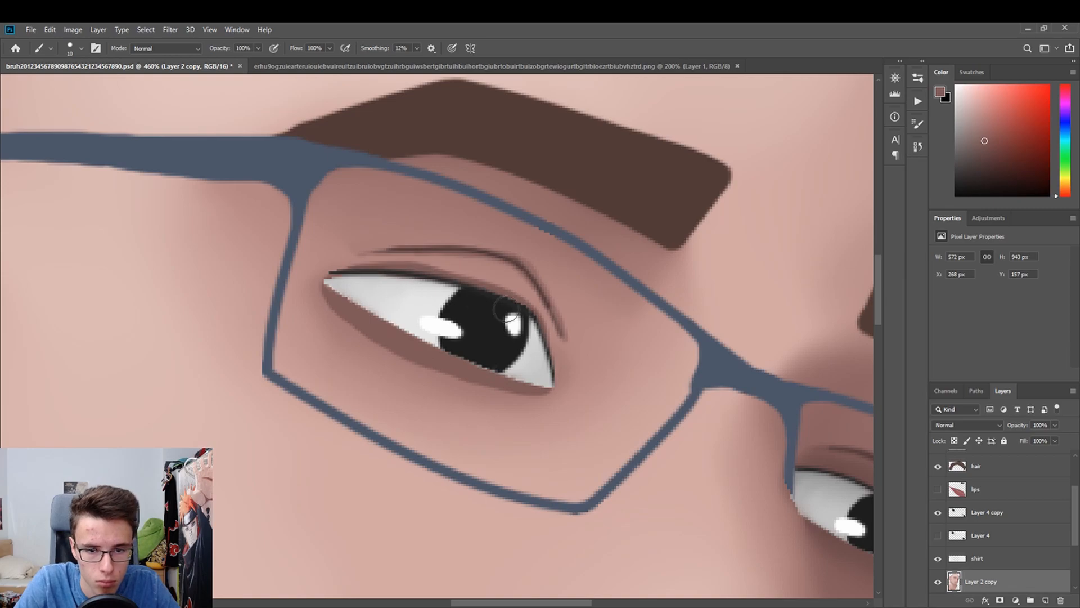
Smudge the brown band around the larger eye into a soft shadow on the surrounding skin.
{"action": "key", "text": "r"}
{"action": "left_click_drag", "start_coordinate": [528, 391], "coordinate": [324, 295]}
{"action": "left_click_drag", "start_coordinate": [515, 327], "coordinate": [527, 390]}
{"action": "mouse_move", "coordinate": [317, 284]}
{"action": "left_mouse_down"}
{"action": "mouse_move", "coordinate": [412, 286]}
{"action": "mouse_move", "coordinate": [533, 342]}
{"action": "left_mouse_up"}
{"action": "left_click_drag", "start_coordinate": [330, 299], "coordinate": [284, 325]}
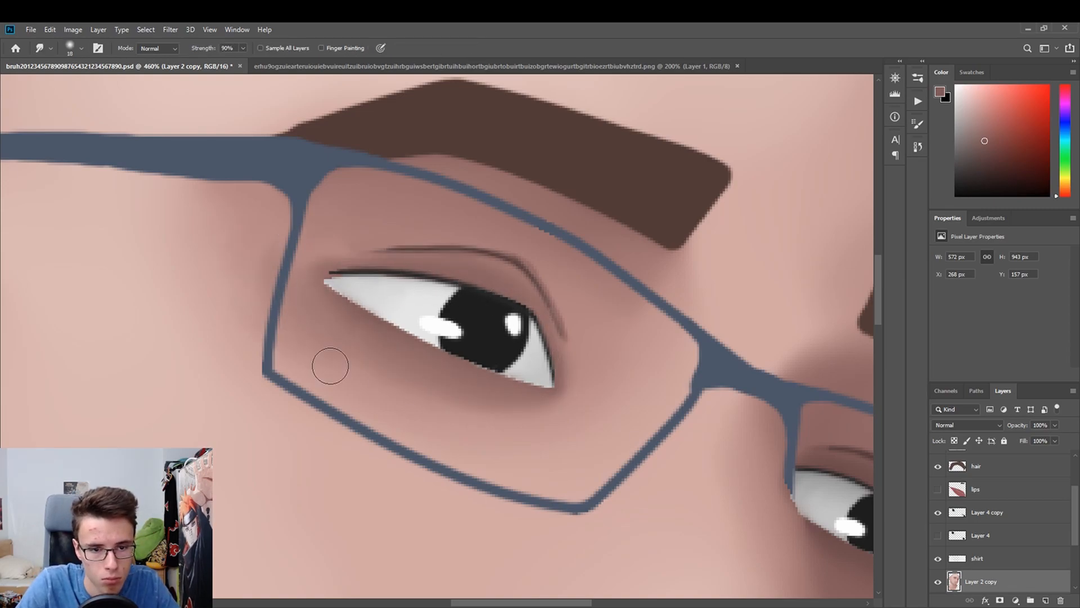
Paint a thin pale pink highlight on the skin just above the larger eye's upper lid line.
{"action": "left_click_drag", "start_coordinate": [647, 394], "coordinate": [285, 220]}
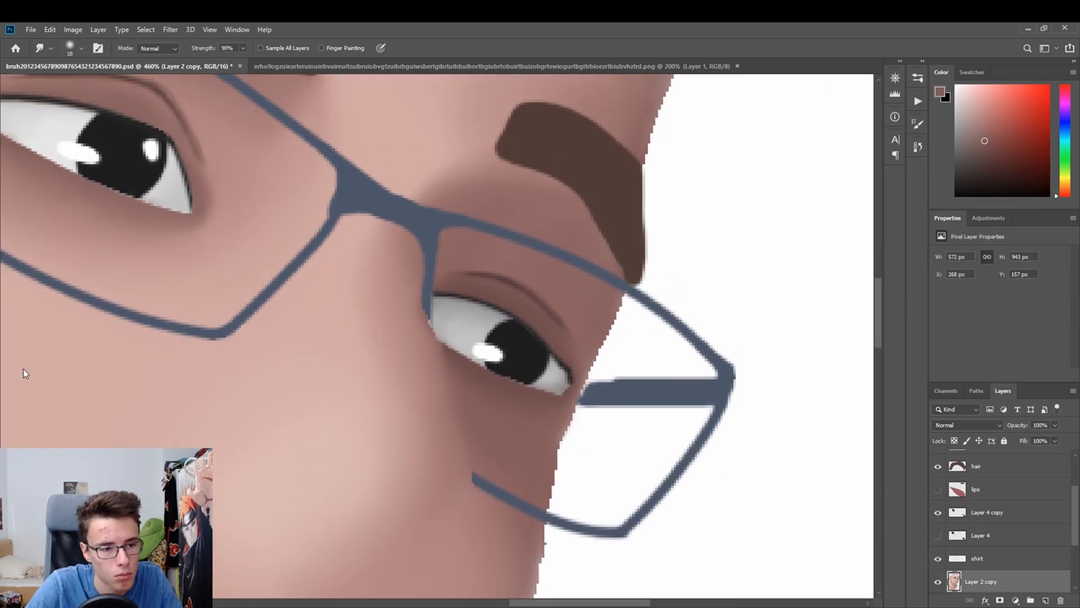
{"action": "left_click_drag", "start_coordinate": [30, 341], "coordinate": [425, 463]}
{"action": "left_click_drag", "start_coordinate": [424, 463], "coordinate": [377, 463]}
{"action": "left_click_drag", "start_coordinate": [492, 316], "coordinate": [540, 315]}
{"action": "key", "text": "b"}
{"action": "left_click", "coordinate": [3, 203], "text": "alt"}
{"action": "key", "text": "bracketleft"}
{"action": "left_click_drag", "start_coordinate": [386, 289], "coordinate": [535, 335]}
{"action": "key", "text": "ctrl+z"}
{"action": "left_click_drag", "start_coordinate": [333, 292], "coordinate": [537, 351]}
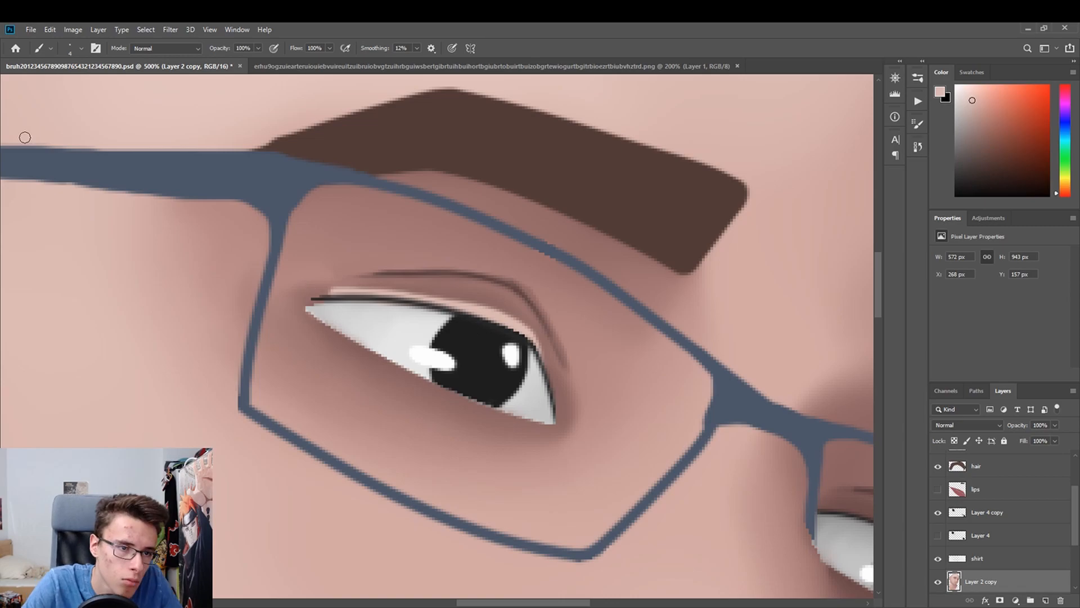
Smudge the pale highlight along the larger eye's upper lid into the eyelid skin.
{"action": "key", "text": "r"}
{"action": "left_click_drag", "start_coordinate": [356, 289], "coordinate": [539, 350]}
{"action": "mouse_move", "coordinate": [321, 294]}
{"action": "left_mouse_down"}
{"action": "mouse_move", "coordinate": [542, 359]}
{"action": "mouse_move", "coordinate": [344, 289]}
{"action": "left_mouse_up"}
{"action": "left_click_drag", "start_coordinate": [877, 311], "coordinate": [877, 307]}
{"action": "key", "text": "ctrl+z"}
{"action": "left_click", "coordinate": [81, 48]}
{"action": "left_click_drag", "start_coordinate": [267, 331], "coordinate": [484, 412]}
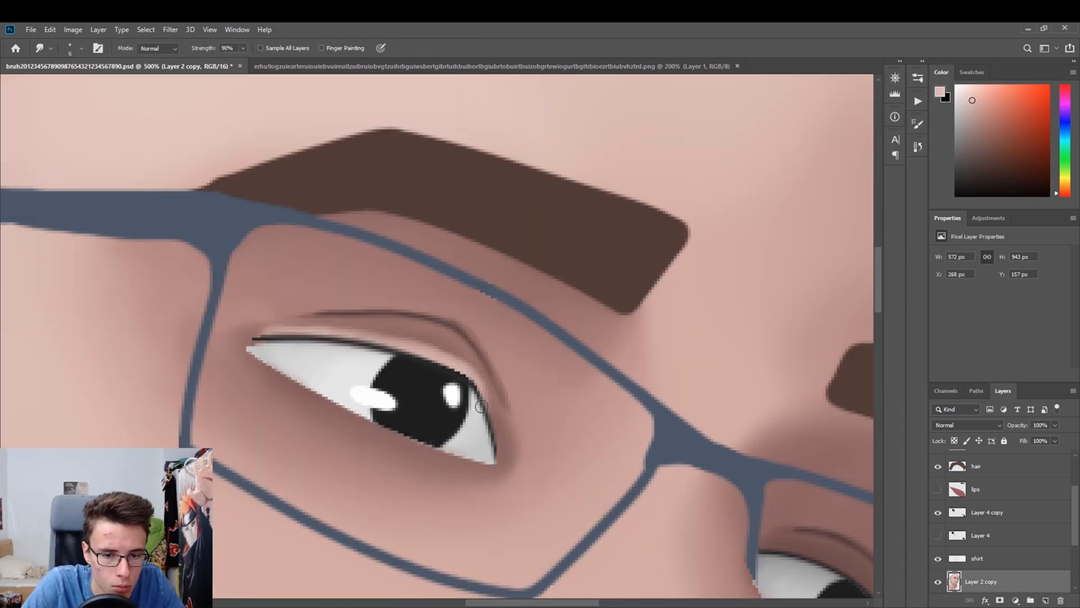
Soften the highlight's outer end and upper edge toward the larger eye's crease.
{"action": "left_click_drag", "start_coordinate": [263, 332], "coordinate": [264, 343]}
{"action": "left_click_drag", "start_coordinate": [878, 282], "coordinate": [878, 292]}
{"action": "left_click_drag", "start_coordinate": [496, 603], "coordinate": [488, 603]}
{"action": "left_click_drag", "start_coordinate": [878, 292], "coordinate": [877, 280]}
{"action": "left_click", "coordinate": [10, 207]}
{"action": "left_click_drag", "start_coordinate": [363, 345], "coordinate": [526, 394]}
{"action": "left_click", "coordinate": [10, 287]}
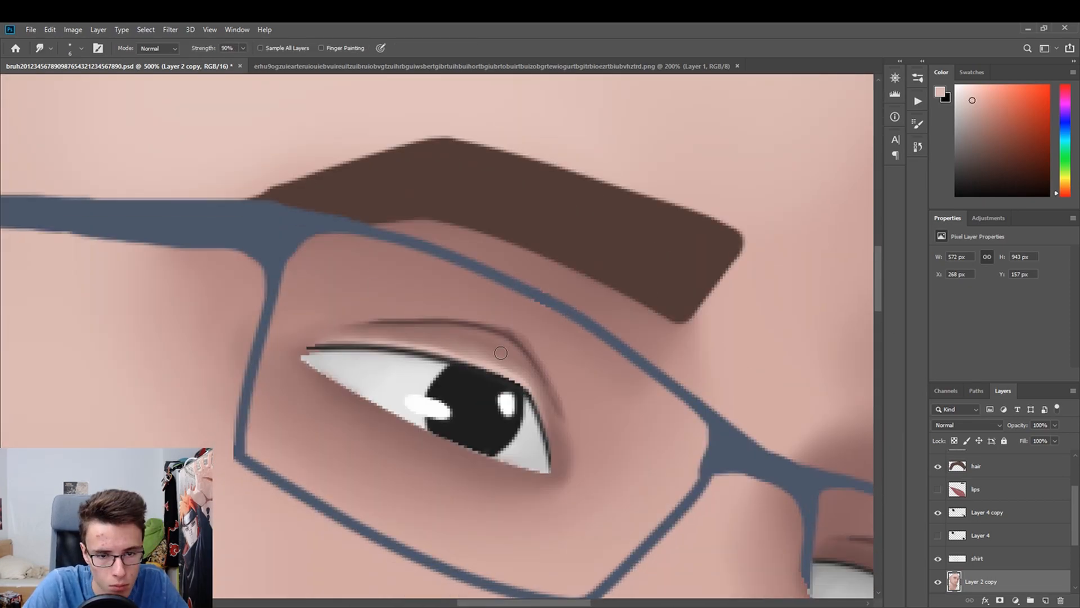
Shade the eyelid just under the larger eye's crease in reddish brown and smudge it toward the highlight.
{"action": "scroll", "coordinate": [495, 352], "scroll_direction": "left", "scroll_amount": 1}
{"action": "key", "text": "z"}
{"action": "key", "text": "ctrl+0"}
{"action": "left_click", "coordinate": [483, 265]}
{"action": "left_click", "coordinate": [388, 202]}
{"action": "key", "text": "b"}
{"action": "left_click", "coordinate": [981, 129]}
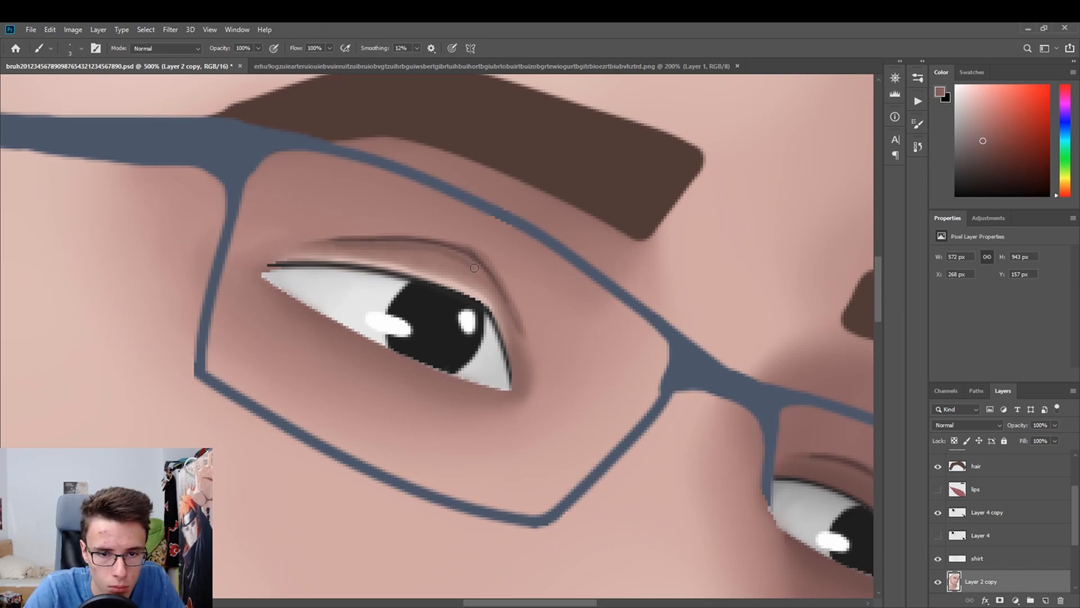
{"action": "left_click", "coordinate": [9, 287]}
{"action": "left_click_drag", "start_coordinate": [450, 264], "coordinate": [459, 276]}
Shade the eyelid under the smaller eye's crease in darker reddish brown, blend the surrounding skin, and save the document.
{"action": "left_click_drag", "start_coordinate": [530, 602], "coordinate": [584, 603]}
{"action": "left_click_drag", "start_coordinate": [877, 274], "coordinate": [878, 292]}
{"action": "key", "text": "b"}
{"action": "left_click", "coordinate": [986, 148]}
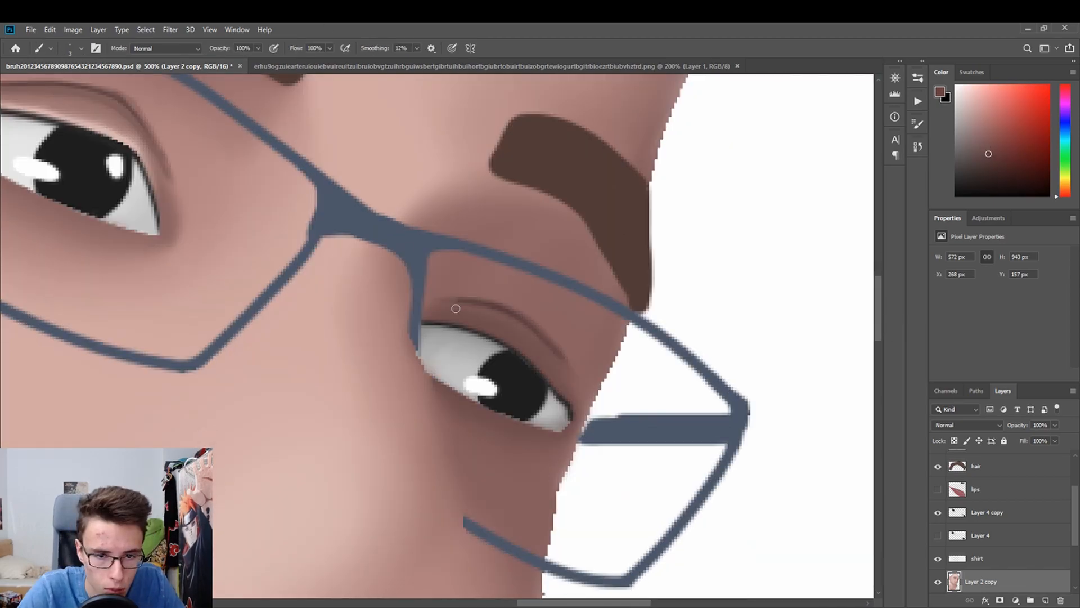
{"action": "left_click", "coordinate": [11, 284]}
{"action": "scroll", "coordinate": [14, 274], "scroll_direction": "up", "scroll_amount": 2}
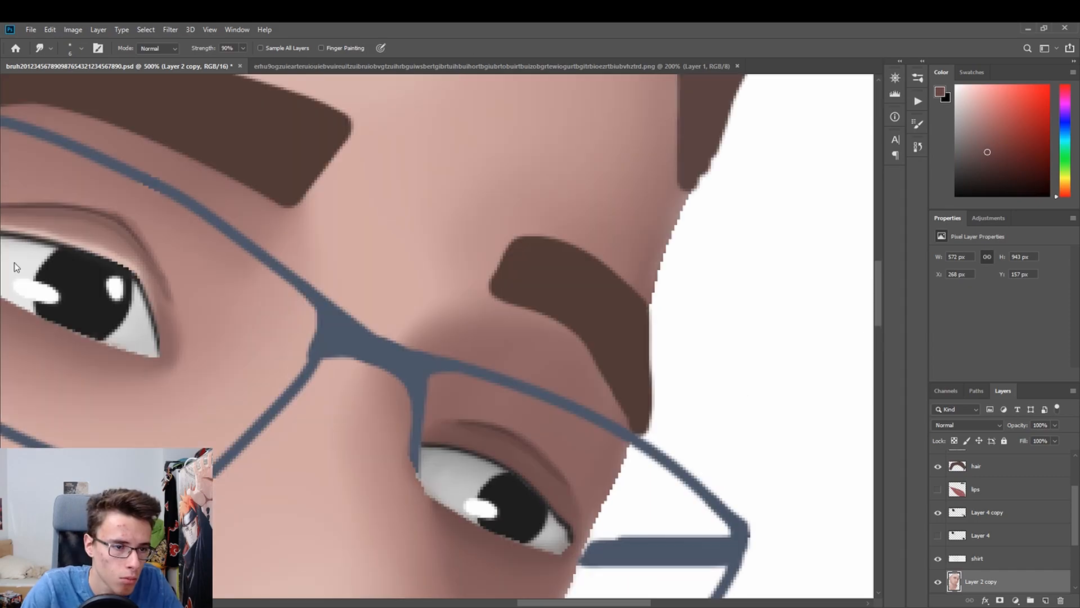
{"action": "left_click_drag", "start_coordinate": [521, 329], "coordinate": [447, 319]}
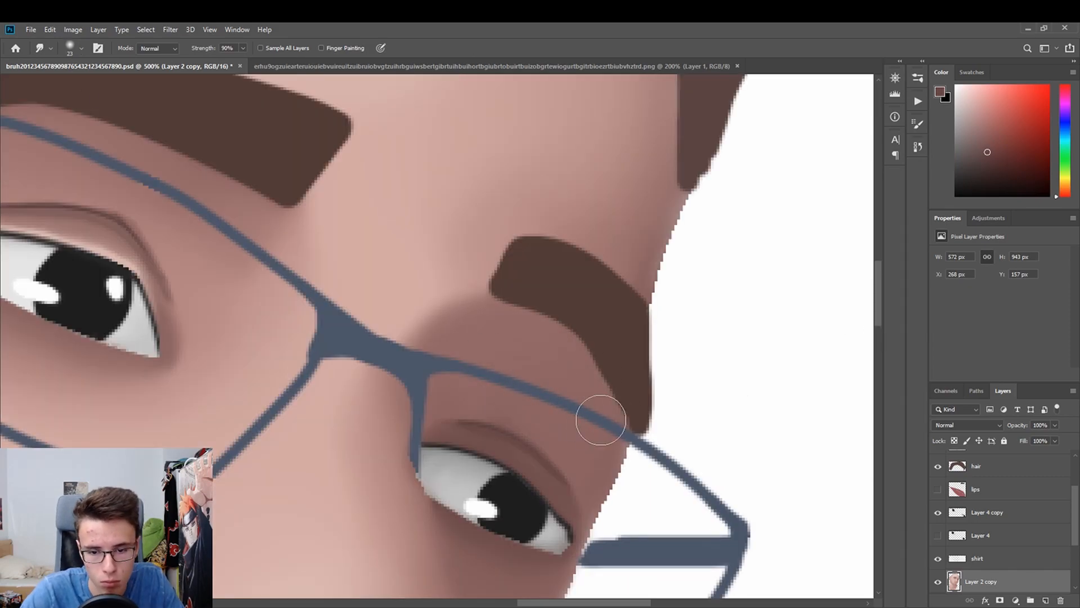
{"action": "key", "text": "ctrl+s"}
Select along the face's edge and paint a darker reddish-brown shadow under the smaller eye's eyebrow.
{"action": "key", "text": "w"}
{"action": "left_click", "coordinate": [743, 317]}
{"action": "key", "text": "b"}
{"action": "left_click", "coordinate": [495, 436], "text": "alt"}
{"action": "left_click_drag", "start_coordinate": [502, 313], "coordinate": [608, 398]}
{"action": "left_click", "coordinate": [608, 394], "text": "alt"}
{"action": "left_click_drag", "start_coordinate": [511, 314], "coordinate": [607, 398]}
Smudge the shadow under the smaller eye's eyebrow into the eyelid skin.
{"action": "key", "text": "r"}
{"action": "left_click_drag", "start_coordinate": [487, 298], "coordinate": [612, 381]}
{"action": "key", "text": "ctrl+z"}
{"action": "key", "text": "b"}
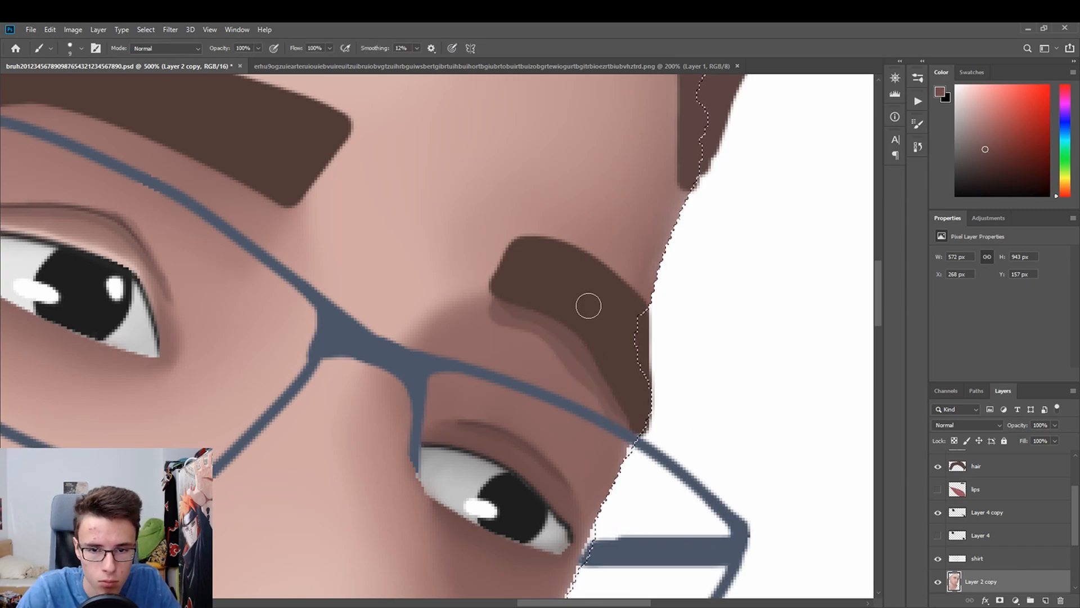
{"action": "key", "text": "r"}
{"action": "left_click_drag", "start_coordinate": [496, 310], "coordinate": [624, 404]}
Paint a sampled reddish-brown shadow under the larger eye's eyebrow, smudge it into the skin, and save the document.
{"action": "left_click_drag", "start_coordinate": [422, 195], "coordinate": [872, 305]}
{"action": "scroll", "coordinate": [873, 304], "scroll_direction": "up", "scroll_amount": 1}
{"action": "key", "text": "b"}
{"action": "left_click", "coordinate": [624, 467], "text": "alt"}
{"action": "left_click", "coordinate": [405, 442], "text": "alt"}
{"action": "mouse_move", "coordinate": [447, 270]}
{"action": "left_mouse_down"}
{"action": "mouse_move", "coordinate": [692, 343]}
{"action": "mouse_move", "coordinate": [675, 327]}
{"action": "mouse_move", "coordinate": [355, 287]}
{"action": "mouse_move", "coordinate": [535, 304]}
{"action": "mouse_move", "coordinate": [654, 393]}
{"action": "mouse_move", "coordinate": [478, 316]}
{"action": "left_mouse_up"}
{"action": "key", "text": "r"}
{"action": "left_click_drag", "start_coordinate": [384, 304], "coordinate": [38, 231]}
{"action": "key", "text": "z"}
{"action": "mouse_move", "coordinate": [692, 298]}
{"action": "left_mouse_down"}
{"action": "mouse_move", "coordinate": [571, 291]}
{"action": "mouse_move", "coordinate": [570, 266]}
{"action": "left_mouse_up"}
{"action": "key", "text": "ctrl+s"}
{"action": "left_click_drag", "start_coordinate": [464, 278], "coordinate": [501, 278]}
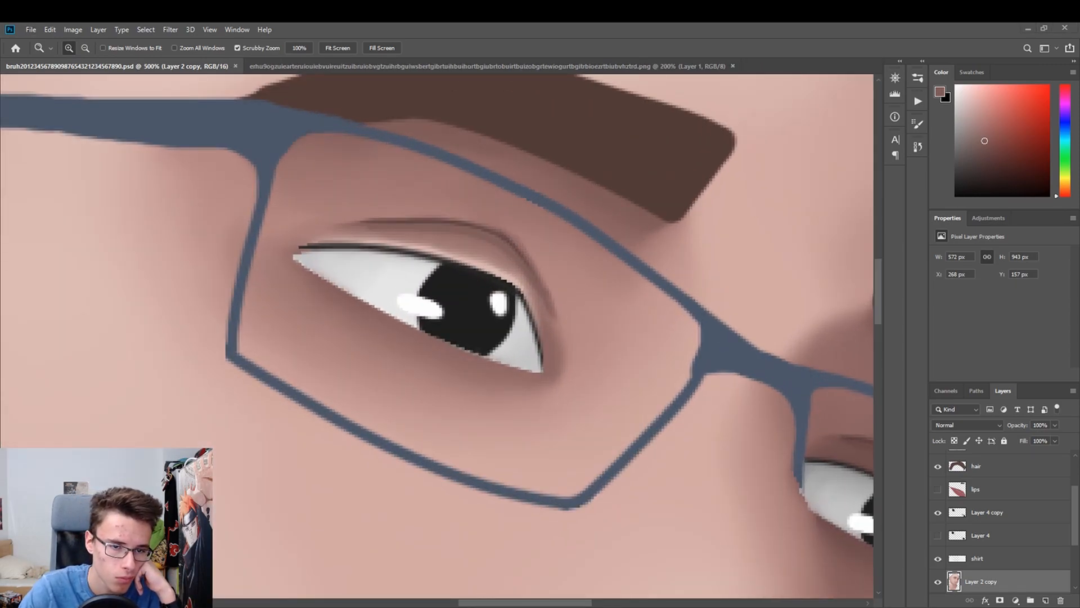
Draw a thin near-black line along the larger eye's lower edge, undoing and redoing the first attempt.
{"action": "key", "text": "b"}
{"action": "left_click", "coordinate": [956, 186]}
{"action": "left_click_drag", "start_coordinate": [490, 363], "coordinate": [289, 262]}
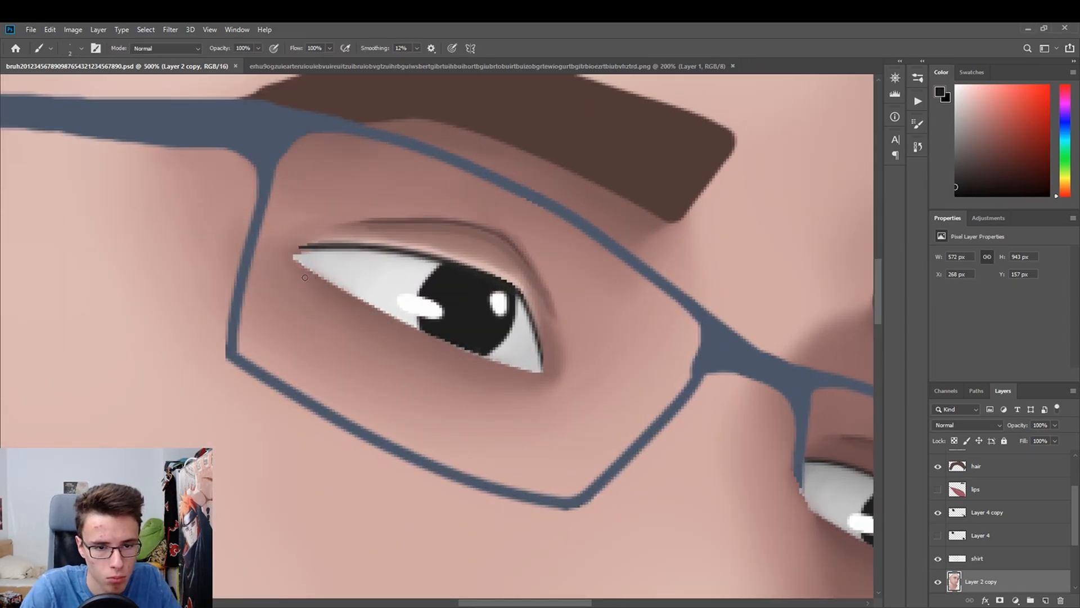
{"action": "key", "text": "ctrl+z"}
{"action": "left_click", "coordinate": [987, 512]}
{"action": "left_click", "coordinate": [980, 521]}
{"action": "left_click", "coordinate": [987, 498]}
{"action": "left_click_drag", "start_coordinate": [506, 365], "coordinate": [289, 263]}
Draw a matching thin dark line along the smaller eye's lower edge.
{"action": "scroll", "coordinate": [437, 336], "scroll_direction": "right", "scroll_amount": 5}
{"action": "mouse_move", "coordinate": [667, 547]}
{"action": "left_mouse_down"}
{"action": "mouse_move", "coordinate": [725, 559]}
{"action": "mouse_move", "coordinate": [579, 526]}
{"action": "left_mouse_up"}
{"action": "key", "text": "ctrl+z"}
{"action": "scroll", "coordinate": [437, 336], "scroll_direction": "left", "scroll_amount": 5}
{"action": "key", "text": "z"}
{"action": "mouse_move", "coordinate": [472, 230]}
{"action": "left_mouse_down"}
{"action": "mouse_move", "coordinate": [439, 230]}
{"action": "mouse_move", "coordinate": [498, 230]}
{"action": "left_mouse_up"}
{"action": "key", "text": "b"}
{"action": "left_click_drag", "start_coordinate": [366, 243], "coordinate": [335, 250]}
Duplicate the lips layer as a visible copy and hide the original lips layer.
{"action": "key", "text": "z"}
{"action": "left_click", "coordinate": [954, 567], "text": "ctrl"}
{"action": "mouse_move", "coordinate": [437, 336]}
{"action": "left_mouse_down"}
{"action": "mouse_move", "coordinate": [473, 336]}
{"action": "mouse_move", "coordinate": [462, 336]}
{"action": "left_mouse_up"}
{"action": "left_click", "coordinate": [938, 475]}
{"action": "key", "text": "ctrl+d"}
{"action": "left_click_drag", "start_coordinate": [478, 416], "coordinate": [512, 416]}
{"action": "left_click_drag", "start_coordinate": [599, 330], "coordinate": [628, 330]}
{"action": "key", "text": "b"}
{"action": "scroll", "coordinate": [994, 482], "scroll_direction": "up", "scroll_amount": 2}
{"action": "left_click", "coordinate": [986, 524]}
{"action": "key", "text": "e"}
{"action": "key", "text": "ctrl+j"}
{"action": "left_click", "coordinate": [938, 541]}
Select the painted shapes on the lips copy layer and repaint the nostril dark gray.
{"action": "key", "text": "w"}
{"action": "left_click", "coordinate": [10, 205]}
{"action": "key", "text": "ctrl+shift+i"}
{"action": "key", "text": "b"}
{"action": "left_click", "coordinate": [955, 145]}
{"action": "left_click_drag", "start_coordinate": [462, 306], "coordinate": [507, 310]}
{"action": "key", "text": "ctrl+z"}
{"action": "left_click", "coordinate": [955, 175]}
{"action": "key", "text": "ctrl+d"}
{"action": "key", "text": "w"}
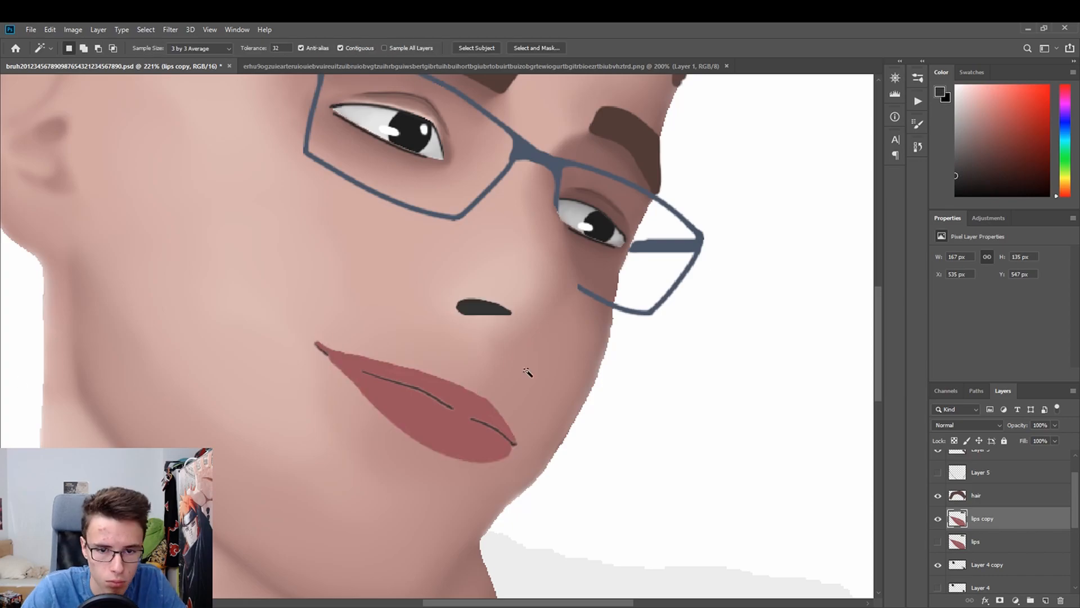
Paint a sampled reddish skin shadow around the nostril on Layer 2 copy, using the reference photo as a guide.
{"action": "left_click", "coordinate": [416, 66]}
{"action": "left_click", "coordinate": [113, 66]}
{"action": "key", "text": "z"}
{"action": "scroll", "coordinate": [1015, 534], "scroll_direction": "down", "scroll_amount": 3}
{"action": "left_click", "coordinate": [1016, 534]}
{"action": "key", "text": "ctrl+plus"}
{"action": "key", "text": "b"}
{"action": "left_click", "coordinate": [27, 168], "text": "alt"}
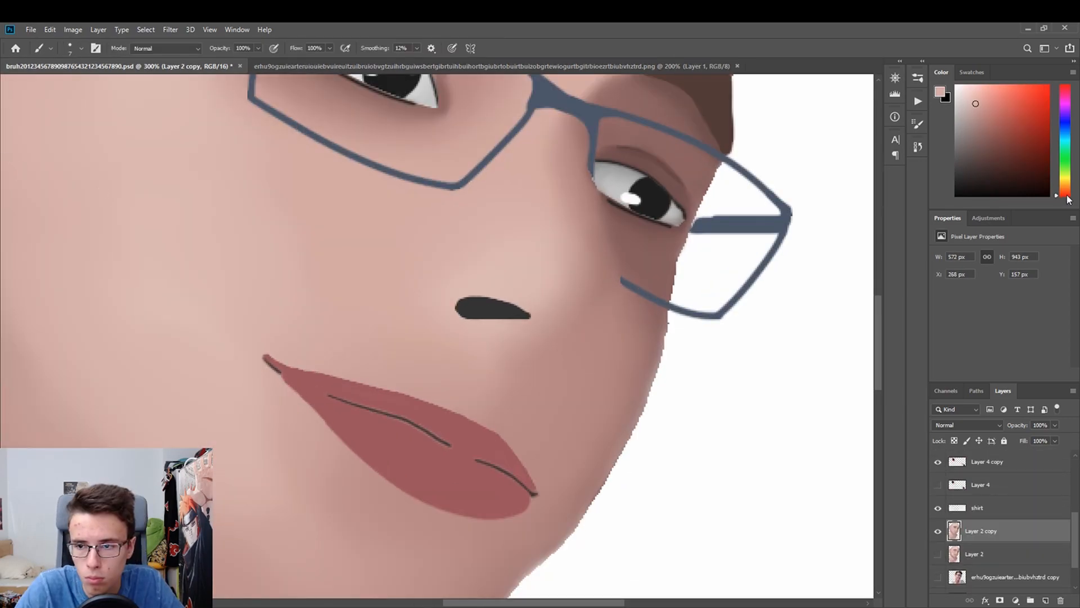
{"action": "left_click_drag", "start_coordinate": [457, 303], "coordinate": [531, 308]}
{"action": "key", "text": "ctrl+Tab"}
{"action": "key", "text": "ctrl+Tab"}
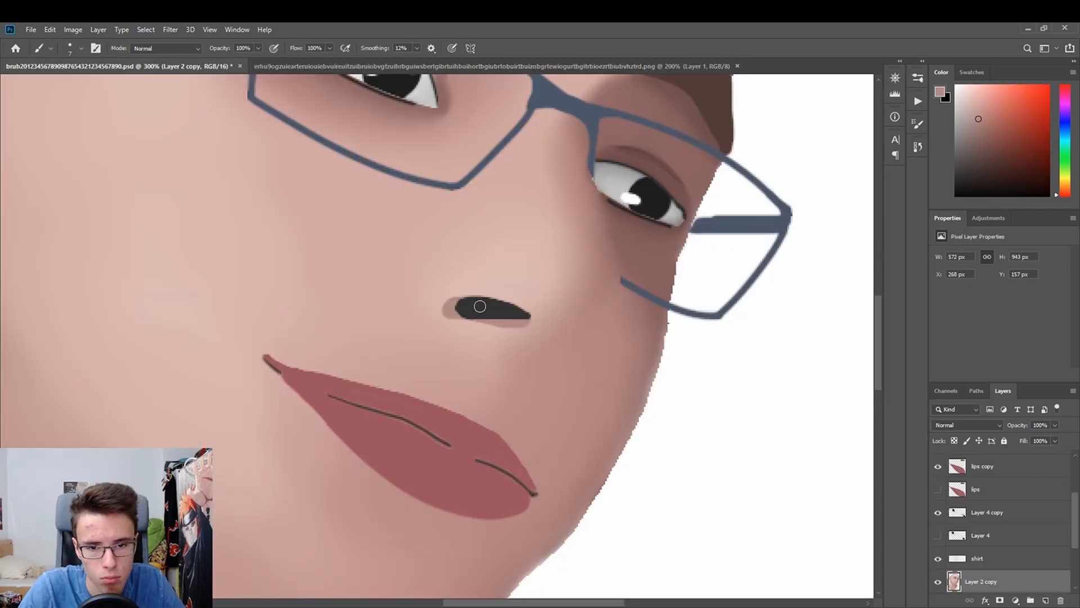
Smudge the shadow around the nostril into the surrounding skin.
{"action": "key", "text": "r"}
{"action": "mouse_move", "coordinate": [454, 322]}
{"action": "left_mouse_down"}
{"action": "mouse_move", "coordinate": [432, 296]}
{"action": "mouse_move", "coordinate": [445, 308]}
{"action": "left_mouse_up"}
{"action": "key", "text": "z"}
{"action": "key", "text": "ctrl+z"}
{"action": "key", "text": "ctrl+z"}
{"action": "key", "text": "ctrl+shift+z"}
{"action": "key", "text": "o"}
{"action": "key", "text": "r"}
{"action": "key", "text": "bracketleft"}
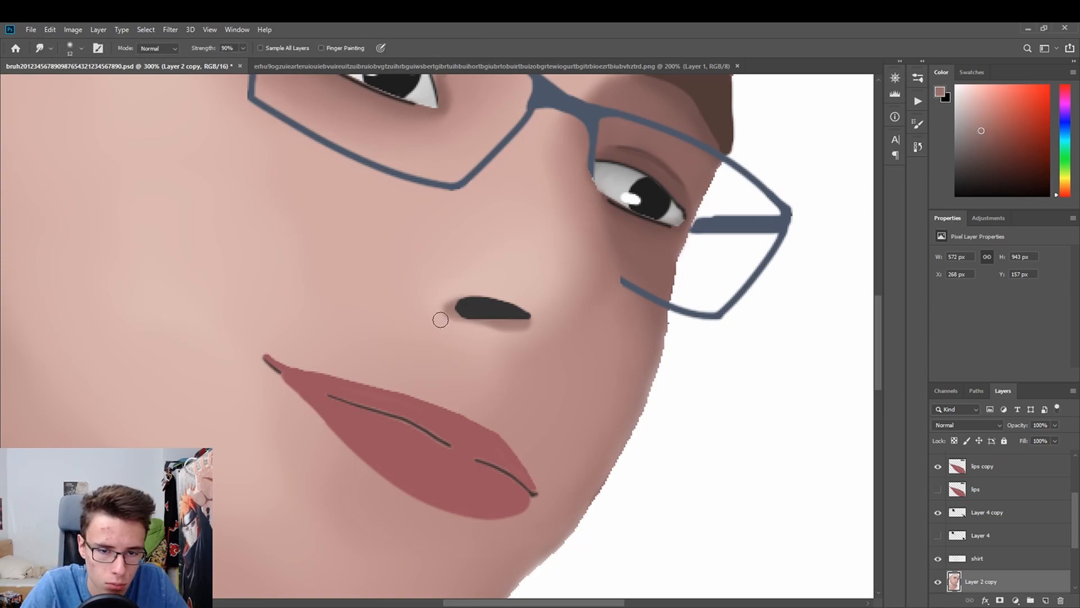
Paint a darker reddish-brown shadow along the nose's far edge, from the glasses bridge to beneath the tip.
{"action": "scroll", "coordinate": [526, 350], "scroll_direction": "up", "scroll_amount": 2}
{"action": "key", "text": "b"}
{"action": "left_click", "coordinate": [580, 273], "text": "alt"}
{"action": "key", "text": "z"}
{"action": "mouse_move", "coordinate": [673, 394]}
{"action": "left_mouse_down"}
{"action": "mouse_move", "coordinate": [703, 394]}
{"action": "mouse_move", "coordinate": [451, 243]}
{"action": "mouse_move", "coordinate": [495, 462]}
{"action": "left_mouse_up"}
{"action": "key", "text": "ctrl+z"}
{"action": "left_click_drag", "start_coordinate": [458, 242], "coordinate": [497, 435]}
{"action": "key", "text": "ctrl+z"}
{"action": "left_click_drag", "start_coordinate": [388, 48], "coordinate": [410, 45]}
{"action": "mouse_move", "coordinate": [459, 236]}
{"action": "left_mouse_down"}
{"action": "mouse_move", "coordinate": [489, 442]}
{"action": "mouse_move", "coordinate": [410, 498]}
{"action": "mouse_move", "coordinate": [458, 473]}
{"action": "mouse_move", "coordinate": [411, 498]}
{"action": "mouse_move", "coordinate": [415, 488]}
{"action": "left_mouse_up"}
{"action": "left_click", "coordinate": [989, 149]}
{"action": "left_click", "coordinate": [7, 274]}
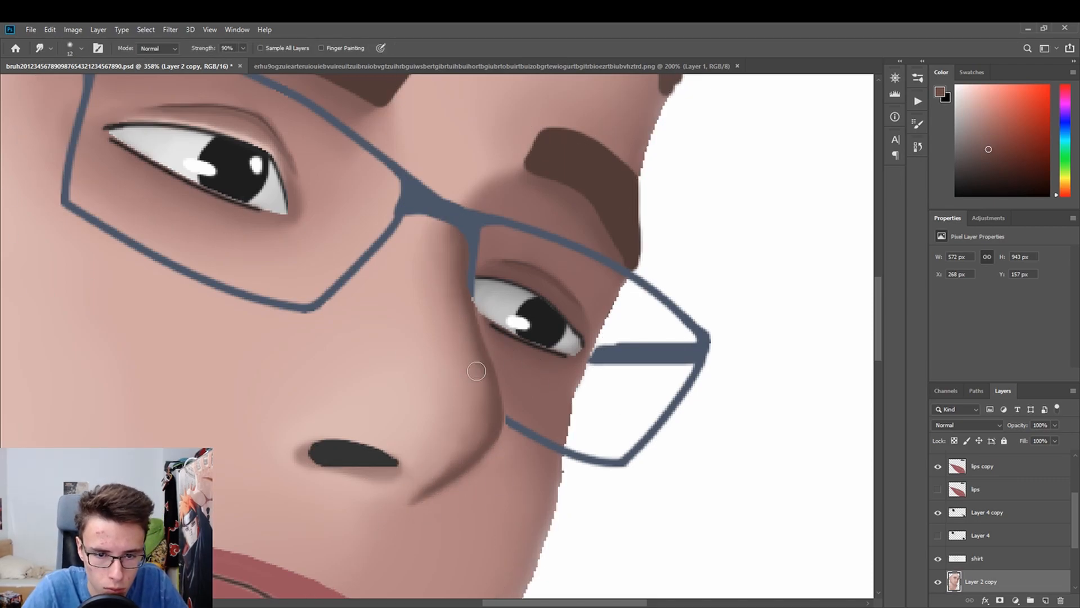
Smudge the nose's far-edge shadow into the bridge and tip, adjusting the brush size.
{"action": "key", "text": "bracketright"}
{"action": "key", "text": "bracketright"}
{"action": "mouse_move", "coordinate": [452, 231]}
{"action": "left_mouse_down"}
{"action": "mouse_move", "coordinate": [485, 388]}
{"action": "mouse_move", "coordinate": [428, 482]}
{"action": "left_mouse_up"}
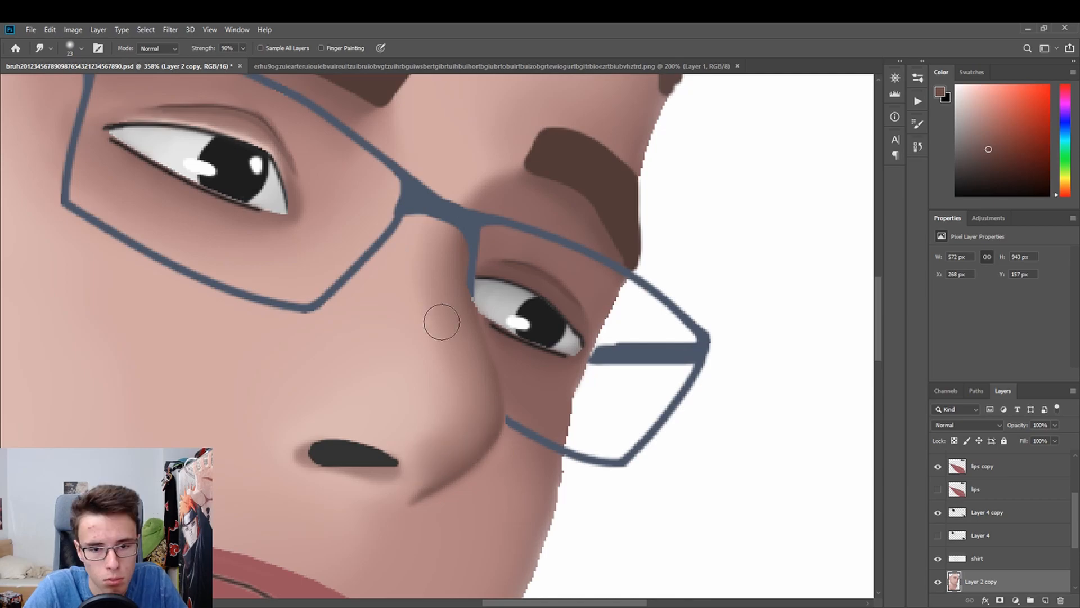
{"action": "left_click_drag", "start_coordinate": [79, 74], "coordinate": [82, 74]}
{"action": "left_click_drag", "start_coordinate": [442, 236], "coordinate": [417, 484]}
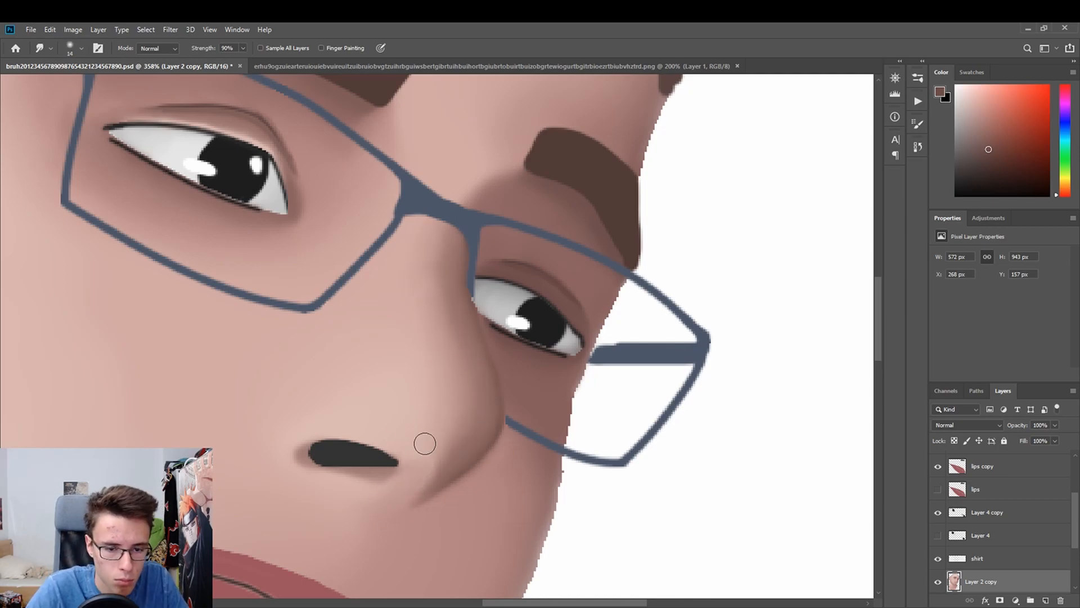
Paint a light pink highlight on the nose tip, smudge it along the nose, and compare with earlier history states.
{"action": "key", "text": "b"}
{"action": "key", "text": "ctrl+z"}
{"action": "mouse_move", "coordinate": [410, 405]}
{"action": "left_mouse_down"}
{"action": "mouse_move", "coordinate": [364, 397]}
{"action": "mouse_move", "coordinate": [426, 406]}
{"action": "left_mouse_up"}
{"action": "key", "text": "r"}
{"action": "left_click_drag", "start_coordinate": [349, 397], "coordinate": [378, 400]}
{"action": "mouse_move", "coordinate": [444, 241]}
{"action": "left_mouse_down"}
{"action": "mouse_move", "coordinate": [440, 460]}
{"action": "mouse_move", "coordinate": [456, 415]}
{"action": "left_mouse_up"}
{"action": "left_click", "coordinate": [917, 146]}
{"action": "left_click", "coordinate": [865, 259]}
{"action": "left_click", "coordinate": [865, 251]}
{"action": "left_click", "coordinate": [917, 147]}
Refine the smudged shading down the nose bridge to beneath the tip with a small Smudge brush.
{"action": "key", "text": "z"}
{"action": "left_click_drag", "start_coordinate": [754, 338], "coordinate": [630, 336]}
{"action": "left_click_drag", "start_coordinate": [530, 383], "coordinate": [668, 383]}
{"action": "left_click_drag", "start_coordinate": [878, 377], "coordinate": [878, 317]}
{"action": "left_click_drag", "start_coordinate": [574, 602], "coordinate": [545, 602]}
{"action": "key", "text": "b"}
{"action": "key", "text": "r"}
{"action": "mouse_move", "coordinate": [441, 242]}
{"action": "left_mouse_down"}
{"action": "mouse_move", "coordinate": [451, 448]}
{"action": "mouse_move", "coordinate": [442, 500]}
{"action": "left_mouse_up"}
{"action": "mouse_move", "coordinate": [460, 248]}
{"action": "left_mouse_down"}
{"action": "mouse_move", "coordinate": [478, 462]}
{"action": "mouse_move", "coordinate": [422, 506]}
{"action": "left_mouse_up"}
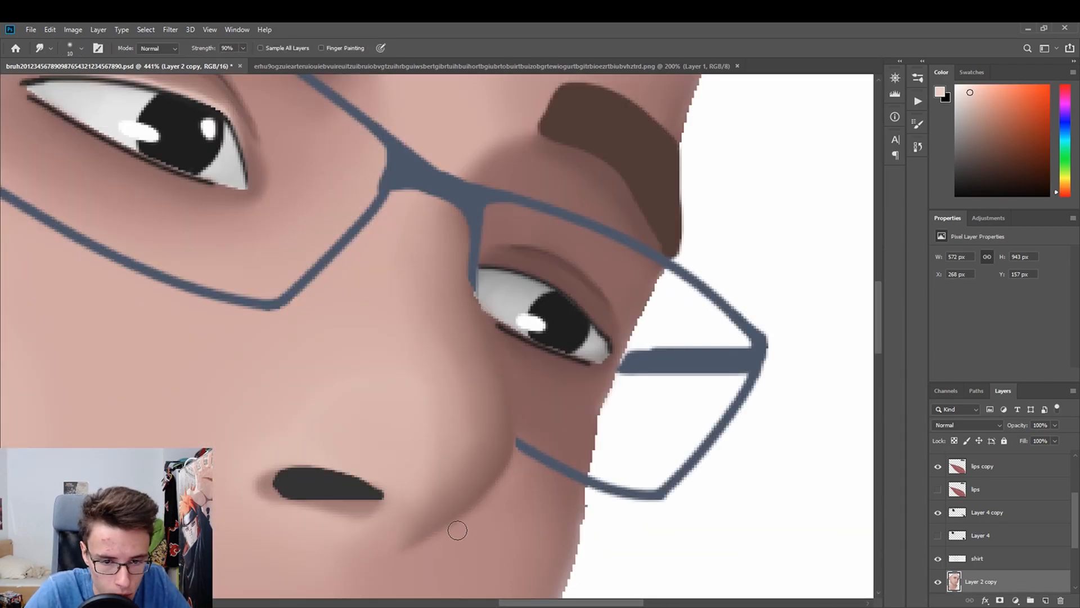
{"action": "key", "text": "z"}
{"action": "left_click_drag", "start_coordinate": [368, 225], "coordinate": [298, 225]}
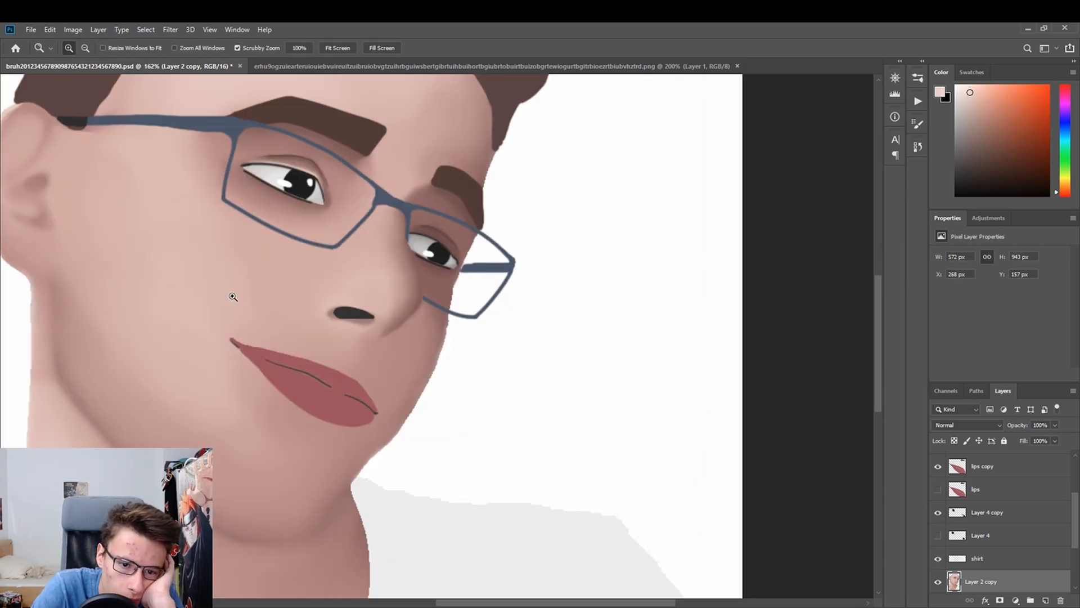
Paint a sampled darker skin tone as a shadow between the nose and the upper lip.
{"action": "left_click_drag", "start_coordinate": [221, 302], "coordinate": [234, 302]}
{"action": "key", "text": "b"}
{"action": "left_click", "coordinate": [419, 360], "text": "alt"}
{"action": "mouse_move", "coordinate": [361, 367]}
{"action": "left_mouse_down"}
{"action": "mouse_move", "coordinate": [385, 362]}
{"action": "mouse_move", "coordinate": [345, 369]}
{"action": "left_mouse_up"}
{"action": "left_click", "coordinate": [12, 246]}
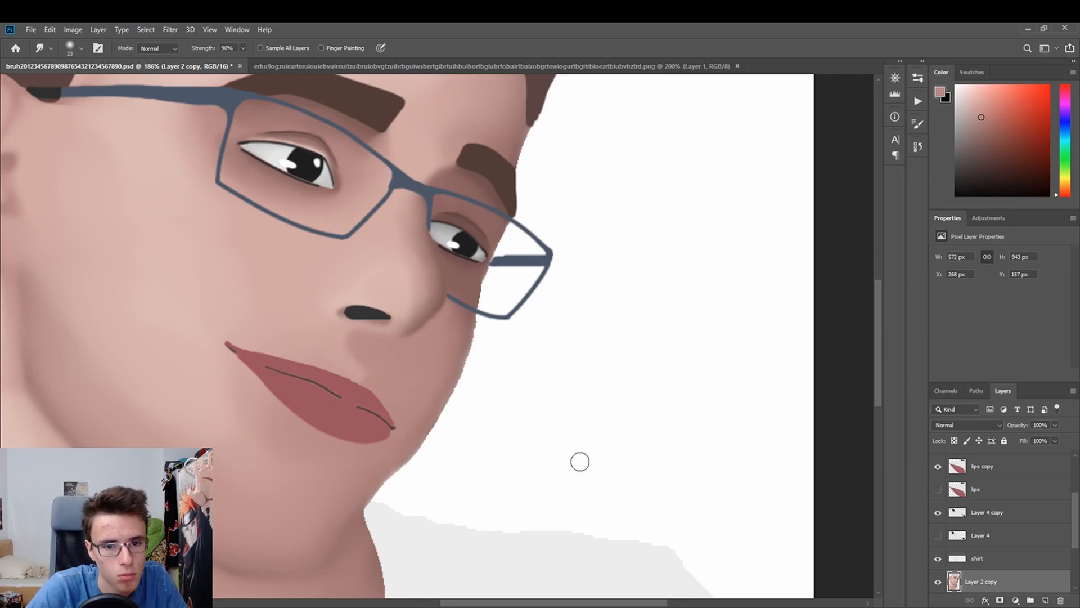
{"action": "key", "text": "z"}
{"action": "scroll", "coordinate": [212, 332], "scroll_direction": "up", "scroll_amount": 3}
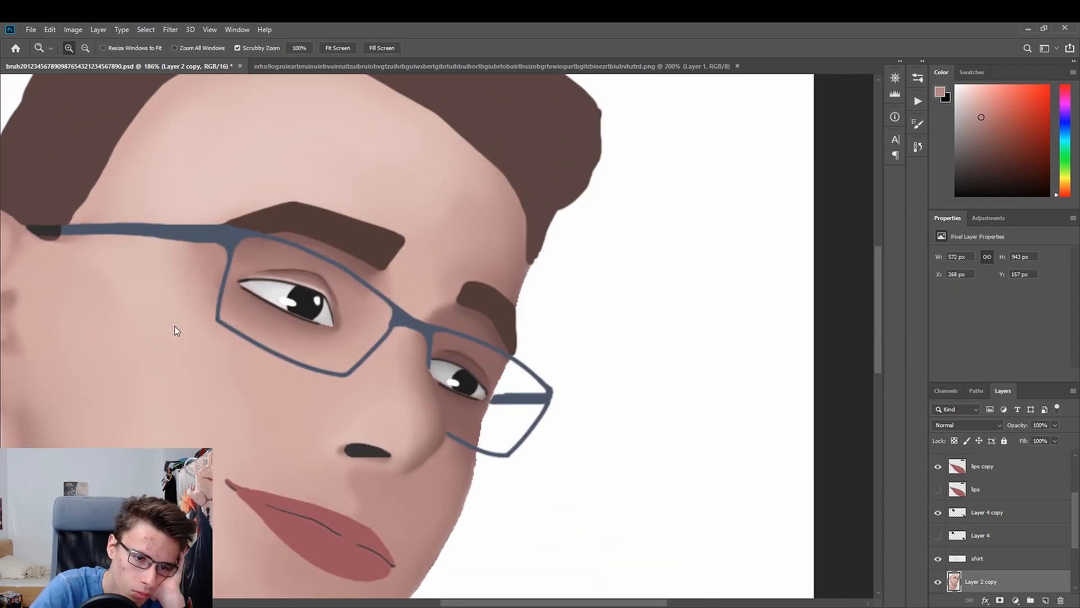
Select the lips on the lips copy layer and paint over them with a sampled reddish-brown skin tone.
{"action": "left_click", "coordinate": [982, 465]}
{"action": "key", "text": "b"}
{"action": "key", "text": "w"}
{"action": "left_click", "coordinate": [275, 309]}
{"action": "key", "text": "b"}
{"action": "key", "text": "i"}
{"action": "left_click", "coordinate": [422, 405]}
{"action": "key", "text": "b"}
{"action": "left_click", "coordinate": [989, 117]}
{"action": "mouse_move", "coordinate": [419, 419]}
{"action": "left_mouse_down"}
{"action": "mouse_move", "coordinate": [382, 388]}
{"action": "mouse_move", "coordinate": [483, 430]}
{"action": "left_mouse_up"}
{"action": "left_click", "coordinate": [16, 180], "text": "alt"}
{"action": "left_click_drag", "start_coordinate": [337, 360], "coordinate": [450, 411]}
Check the reference photo, try a light pink over the lips, and undo it.
{"action": "key", "text": "ctrl+Tab"}
{"action": "key", "text": "ctrl+Tab"}
{"action": "left_click", "coordinate": [1063, 105]}
{"action": "left_click", "coordinate": [988, 93]}
{"action": "left_click_drag", "start_coordinate": [349, 360], "coordinate": [483, 431]}
{"action": "key", "text": "ctrl+z"}
Try a deeper pink over the lips, undo it, and pick a light peach colour instead.
{"action": "left_click", "coordinate": [994, 117]}
{"action": "key", "text": "z"}
{"action": "mouse_move", "coordinate": [562, 360]}
{"action": "left_mouse_down"}
{"action": "mouse_move", "coordinate": [465, 371]}
{"action": "mouse_move", "coordinate": [563, 388]}
{"action": "left_mouse_up"}
{"action": "left_click_drag", "start_coordinate": [879, 387], "coordinate": [880, 379]}
{"action": "key", "text": "b"}
{"action": "left_click_drag", "start_coordinate": [388, 360], "coordinate": [506, 430]}
{"action": "key", "text": "ctrl+d"}
{"action": "key", "text": "ctrl+z"}
{"action": "key", "text": "ctrl+z"}
{"action": "left_click", "coordinate": [1064, 189]}
{"action": "left_click", "coordinate": [982, 90]}
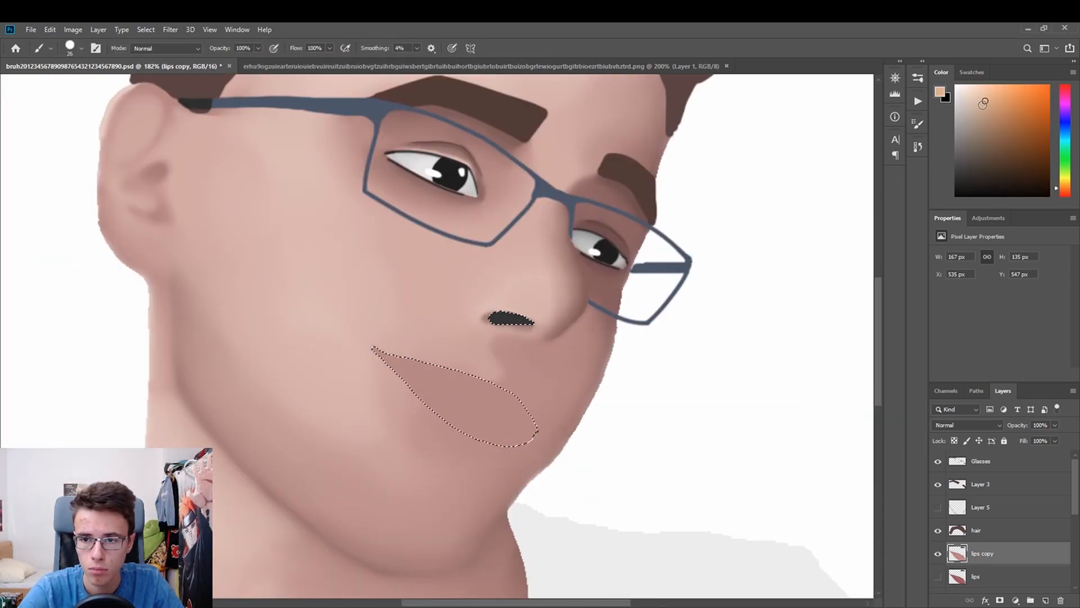
Sample the lip colour from the reference photo and paint the selected lips with that pink.
{"action": "key", "text": "ctrl+Tab"}
{"action": "left_click", "coordinate": [506, 436], "text": "alt"}
{"action": "key", "text": "ctrl+Tab"}
{"action": "key", "text": "ctrl+z"}
{"action": "left_click_drag", "start_coordinate": [446, 420], "coordinate": [520, 430]}
{"action": "key", "text": "z"}
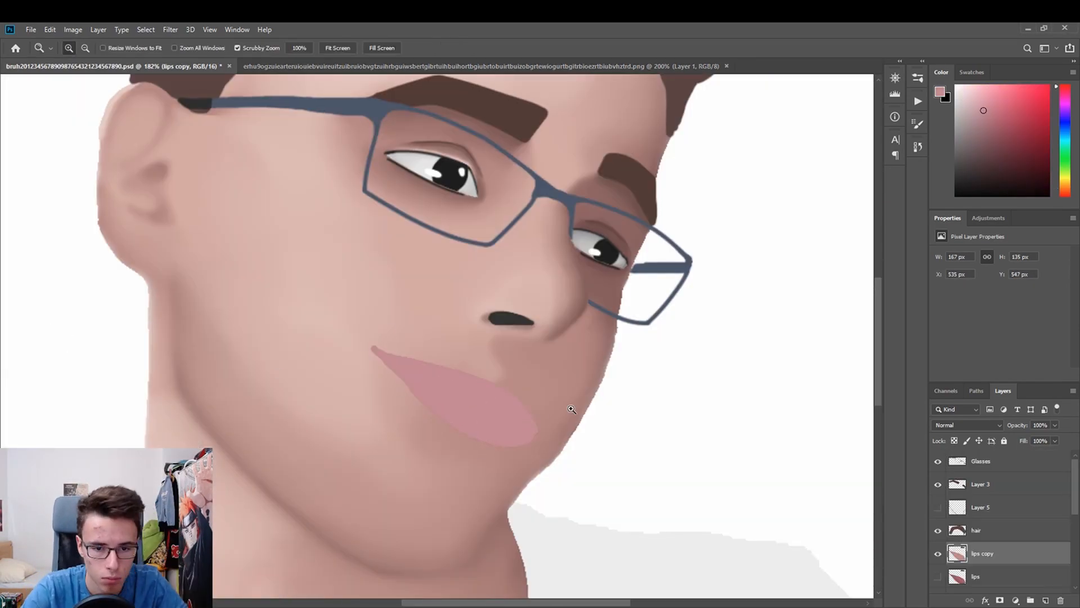
Try a darker muted pink over the selected lips, undo it, and go over them with the sampled lip pink.
{"action": "double_click", "coordinate": [469, 389]}
{"action": "key", "text": "b"}
{"action": "left_click", "coordinate": [988, 123]}
{"action": "left_click_drag", "start_coordinate": [322, 338], "coordinate": [580, 476]}
{"action": "left_click_drag", "start_coordinate": [499, 355], "coordinate": [582, 439]}
{"action": "key", "text": "ctrl+z"}
{"action": "key", "text": "ctrl+z"}
{"action": "left_click", "coordinate": [450, 394], "text": "alt"}
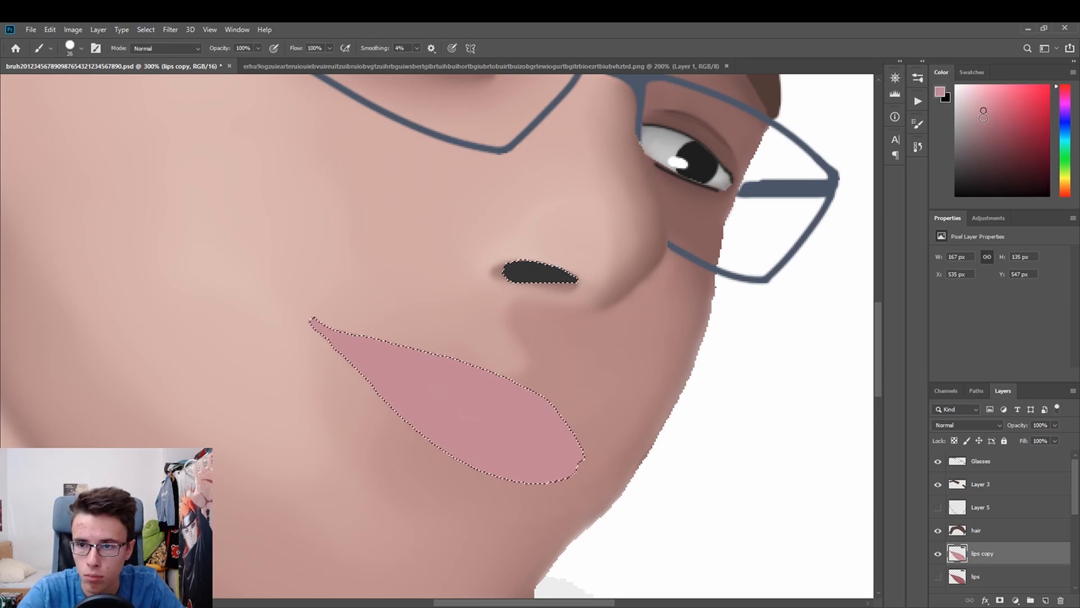
{"action": "left_click_drag", "start_coordinate": [449, 337], "coordinate": [361, 433]}
Add a new layer above the lips and draw a thin dark reddish-brown line between the lips.
{"action": "left_click", "coordinate": [1045, 600]}
{"action": "left_click", "coordinate": [81, 49]}
{"action": "left_click_drag", "start_coordinate": [72, 87], "coordinate": [65, 86]}
{"action": "left_click_drag", "start_coordinate": [342, 345], "coordinate": [511, 429]}
{"action": "key", "text": "ctrl+z"}
{"action": "left_click", "coordinate": [994, 160]}
{"action": "mouse_move", "coordinate": [313, 320]}
{"action": "left_mouse_down"}
{"action": "mouse_move", "coordinate": [423, 413]}
{"action": "mouse_move", "coordinate": [574, 453]}
{"action": "left_mouse_up"}
{"action": "key", "text": "z"}
{"action": "left_click_drag", "start_coordinate": [388, 453], "coordinate": [358, 447]}
Hide the lips copy and painted skin layers to reveal the reference photo beneath the mouth line.
{"action": "left_click", "coordinate": [982, 502]}
{"action": "mouse_move", "coordinate": [1075, 482]}
{"action": "left_mouse_down"}
{"action": "mouse_move", "coordinate": [1076, 551]}
{"action": "mouse_move", "coordinate": [1075, 490]}
{"action": "left_mouse_up"}
{"action": "left_click", "coordinate": [980, 470]}
{"action": "left_click", "coordinate": [982, 502]}
{"action": "left_click", "coordinate": [938, 502]}
{"action": "left_click", "coordinate": [982, 553]}
{"action": "left_click_drag", "start_coordinate": [503, 447], "coordinate": [531, 444]}
{"action": "left_click_drag", "start_coordinate": [315, 315], "coordinate": [359, 306]}
{"action": "left_click", "coordinate": [917, 147]}
{"action": "left_click", "coordinate": [938, 552]}
Correct the mouth line on Layer 6 by erasing part of it and tracing the lip parting in the photo.
{"action": "left_click", "coordinate": [981, 529]}
{"action": "key", "text": "e"}
{"action": "left_click_drag", "start_coordinate": [633, 355], "coordinate": [564, 330]}
{"action": "key", "text": "b"}
{"action": "mouse_move", "coordinate": [331, 208]}
{"action": "left_mouse_down"}
{"action": "mouse_move", "coordinate": [419, 263]}
{"action": "mouse_move", "coordinate": [516, 291]}
{"action": "mouse_move", "coordinate": [672, 379]}
{"action": "left_mouse_up"}
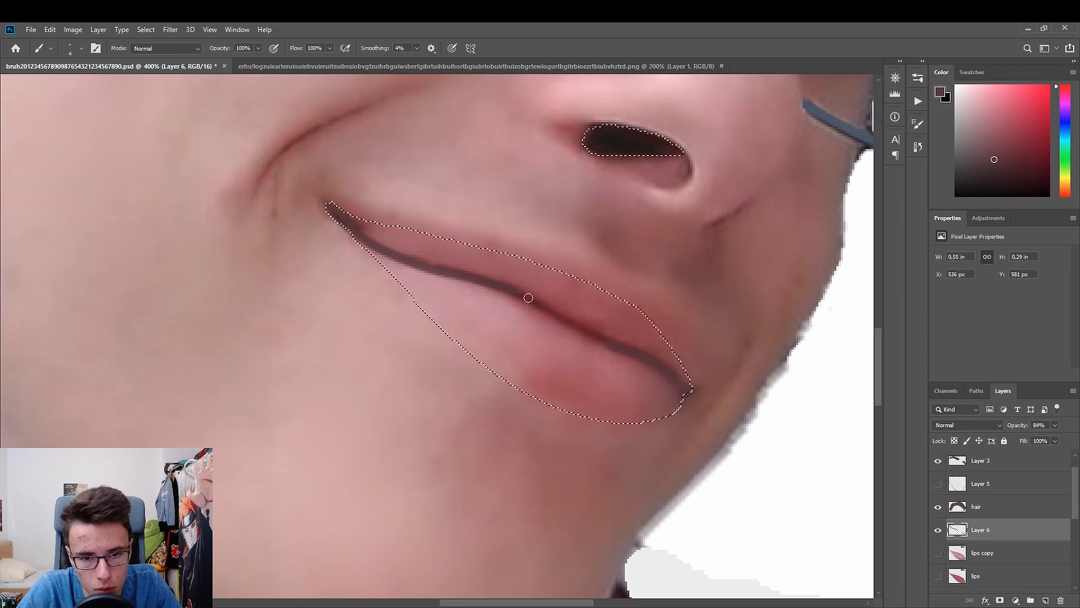
Hide the reference photo and erase a small gap near the middle of the mouth line.
{"action": "scroll", "coordinate": [1060, 535], "scroll_direction": "down", "scroll_amount": 5}
{"action": "left_click_drag", "start_coordinate": [1006, 383], "coordinate": [1025, 197]}
{"action": "left_click_drag", "start_coordinate": [936, 583], "coordinate": [938, 562]}
{"action": "key", "text": "e"}
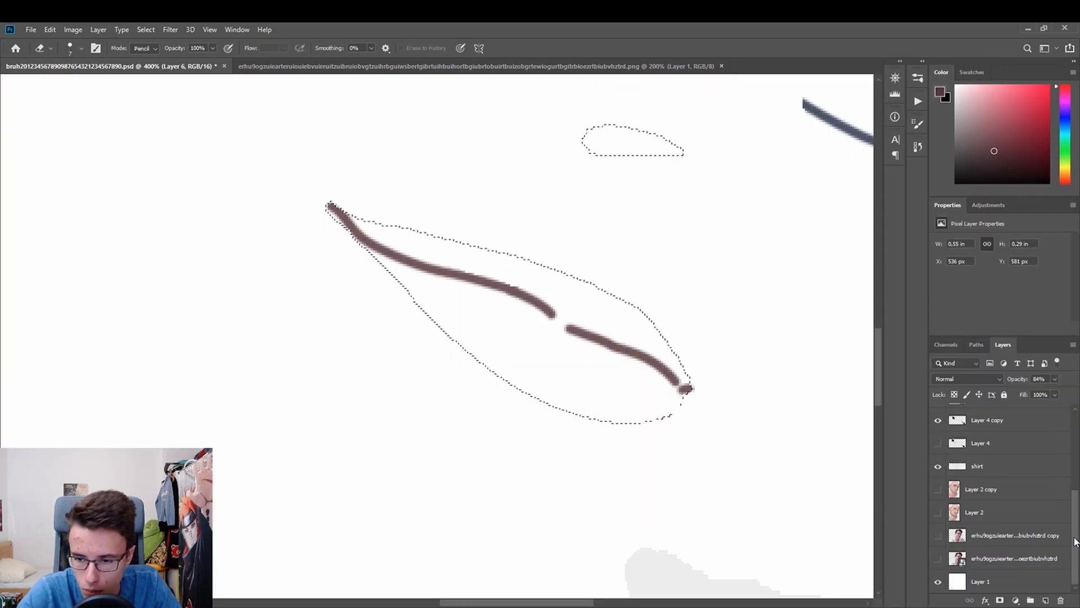
Show the painted skin and lips copy layers again beneath the mouth line.
{"action": "left_click", "coordinate": [980, 515]}
{"action": "left_click", "coordinate": [938, 515]}
{"action": "scroll", "coordinate": [980, 506], "scroll_direction": "up", "scroll_amount": 4}
{"action": "left_click", "coordinate": [937, 506]}
{"action": "left_click", "coordinate": [981, 482]}
{"action": "left_click", "coordinate": [981, 484]}
Paint darker mauve shading along the lip edges on the lips copy layer and smudge it into the pink.
{"action": "key", "text": "z"}
{"action": "left_click_drag", "start_coordinate": [669, 397], "coordinate": [571, 407]}
{"action": "left_click_drag", "start_coordinate": [476, 385], "coordinate": [730, 499]}
{"action": "left_click", "coordinate": [1001, 510]}
{"action": "left_click", "coordinate": [1003, 532]}
{"action": "key", "text": "b"}
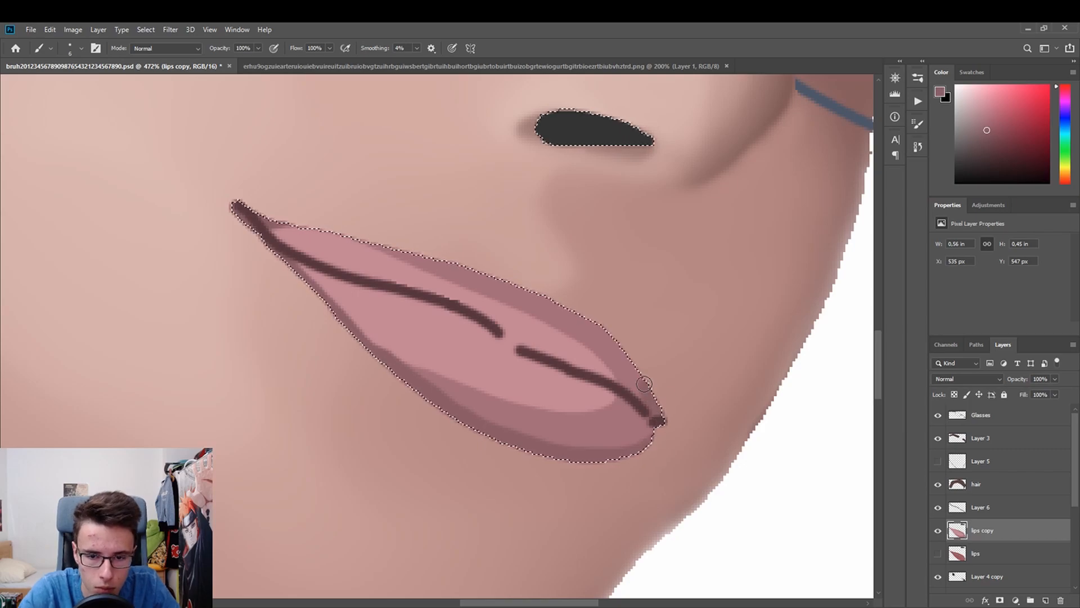
{"action": "left_click", "coordinate": [386, 337], "text": "alt"}
{"action": "left_click", "coordinate": [17, 238]}
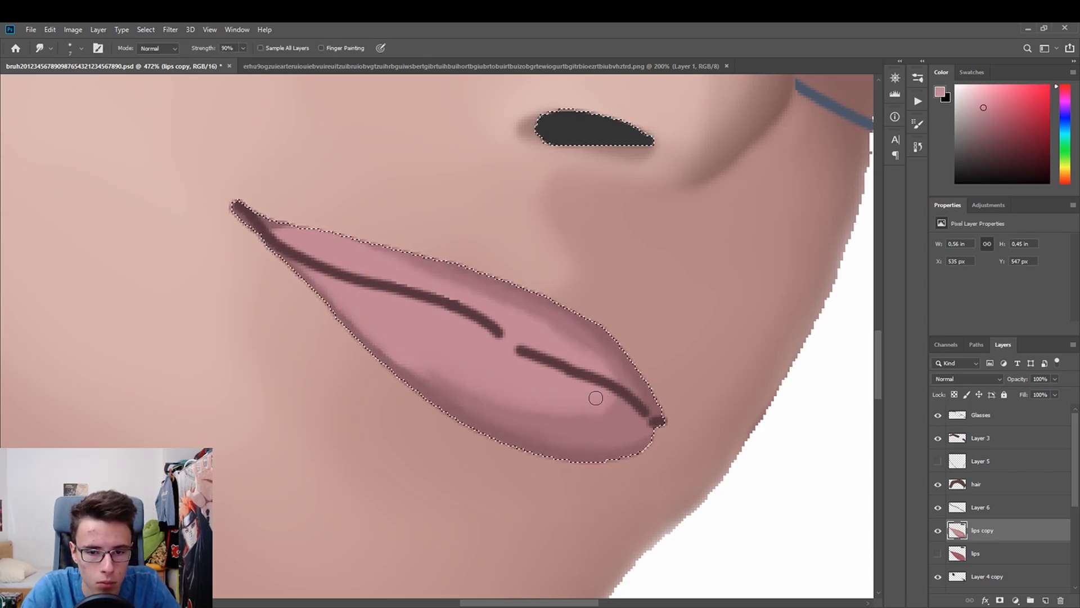
Sample the reference photo's lip colour, lighten it to pale pink, and paint a highlight on the lower lip with a larger brush.
{"action": "key", "text": "b"}
{"action": "left_click", "coordinate": [315, 67]}
{"action": "left_click", "coordinate": [518, 441], "text": "alt"}
{"action": "left_click", "coordinate": [68, 67]}
{"action": "left_click", "coordinate": [969, 95]}
{"action": "key", "text": "bracketright"}
{"action": "key", "text": "bracketright"}
{"action": "key", "text": "bracketright"}
{"action": "key", "text": "bracketright"}
{"action": "key", "text": "bracketright"}
{"action": "left_click_drag", "start_coordinate": [385, 319], "coordinate": [413, 316]}
Paint further pale pink highlights on the lower lip and smudge them into the surrounding colour.
{"action": "key", "text": "r"}
{"action": "key", "text": "b"}
{"action": "key", "text": "r"}
{"action": "mouse_move", "coordinate": [560, 386]}
{"action": "left_mouse_down"}
{"action": "mouse_move", "coordinate": [575, 396]}
{"action": "mouse_move", "coordinate": [543, 391]}
{"action": "left_mouse_up"}
{"action": "key", "text": "b"}
{"action": "left_click_drag", "start_coordinate": [491, 350], "coordinate": [486, 380]}
{"action": "key", "text": "r"}
{"action": "mouse_move", "coordinate": [485, 372]}
{"action": "left_mouse_down"}
{"action": "mouse_move", "coordinate": [509, 385]}
{"action": "mouse_move", "coordinate": [506, 358]}
{"action": "mouse_move", "coordinate": [394, 369]}
{"action": "left_mouse_up"}
{"action": "key", "text": "b"}
{"action": "key", "text": "r"}
{"action": "key", "text": "z"}
{"action": "left_click_drag", "start_coordinate": [554, 385], "coordinate": [647, 388]}
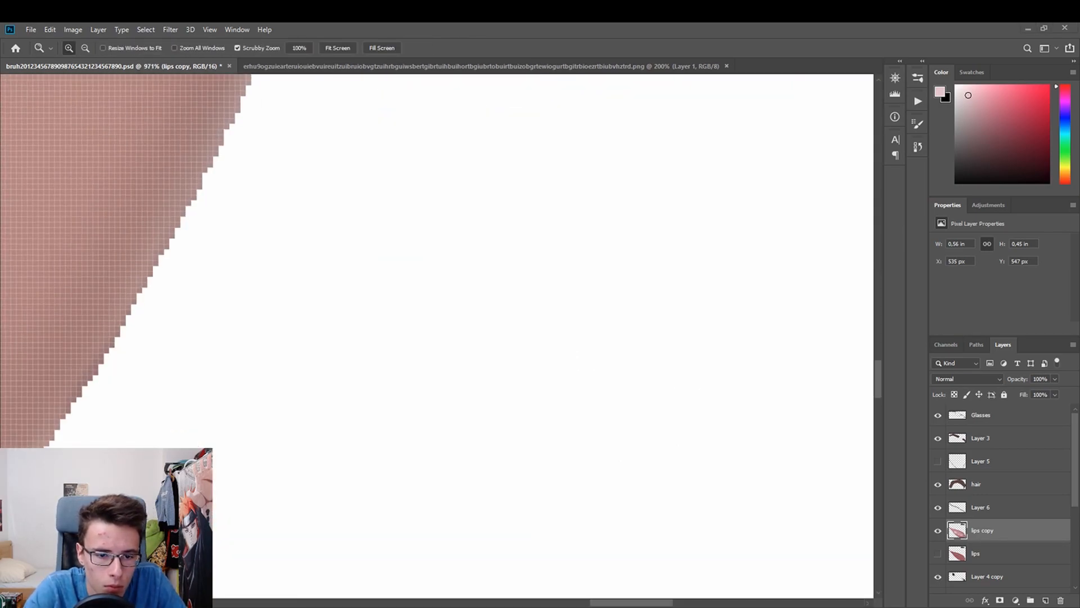
{"action": "left_click_drag", "start_coordinate": [506, 470], "coordinate": [377, 465]}
{"action": "left_click_drag", "start_coordinate": [411, 506], "coordinate": [473, 500]}
{"action": "key", "text": "b"}
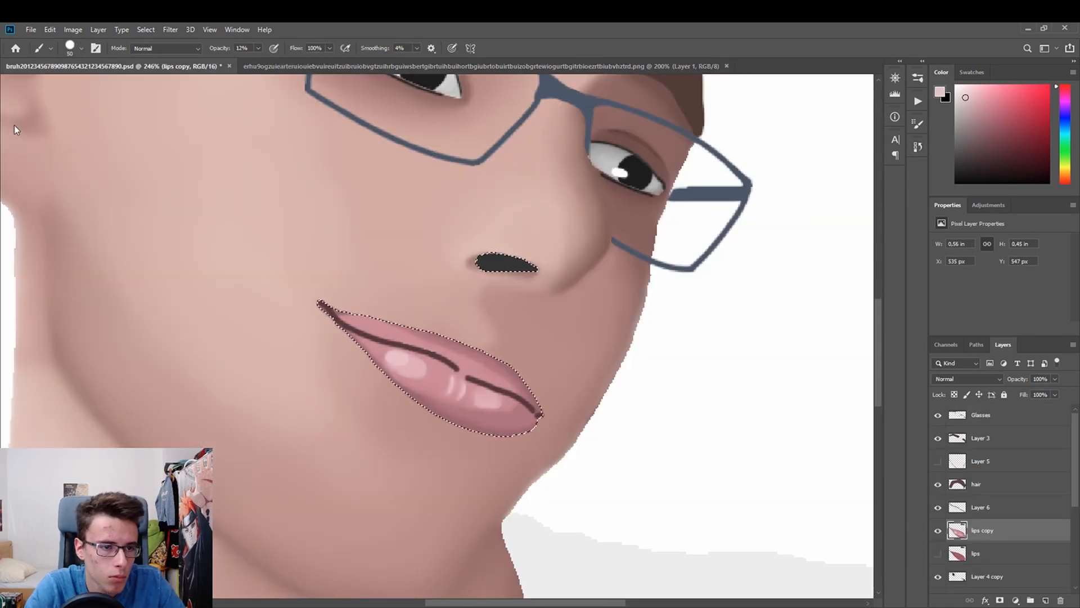
Deselect the lips and paint a sampled skin shadow beneath the lower lip on Layer 2 copy at full opacity.
{"action": "key", "text": "w"}
{"action": "key", "text": "ctrl+d"}
{"action": "scroll", "coordinate": [981, 489], "scroll_direction": "down", "scroll_amount": 10}
{"action": "left_click", "coordinate": [979, 489]}
{"action": "key", "text": "b"}
{"action": "left_click", "coordinate": [332, 354], "text": "alt"}
{"action": "left_click", "coordinate": [417, 419], "text": "alt"}
{"action": "key", "text": "0"}
{"action": "mouse_move", "coordinate": [425, 407]}
{"action": "left_mouse_down"}
{"action": "mouse_move", "coordinate": [337, 321]}
{"action": "mouse_move", "coordinate": [541, 418]}
{"action": "left_mouse_up"}
Smudge the skin shadow around the lips into the surrounding face tones on Layer 2 copy.
{"action": "left_click", "coordinate": [7, 169]}
{"action": "mouse_move", "coordinate": [332, 338]}
{"action": "left_mouse_down"}
{"action": "mouse_move", "coordinate": [429, 443]}
{"action": "mouse_move", "coordinate": [534, 436]}
{"action": "left_mouse_up"}
{"action": "left_click_drag", "start_coordinate": [534, 383], "coordinate": [360, 309]}
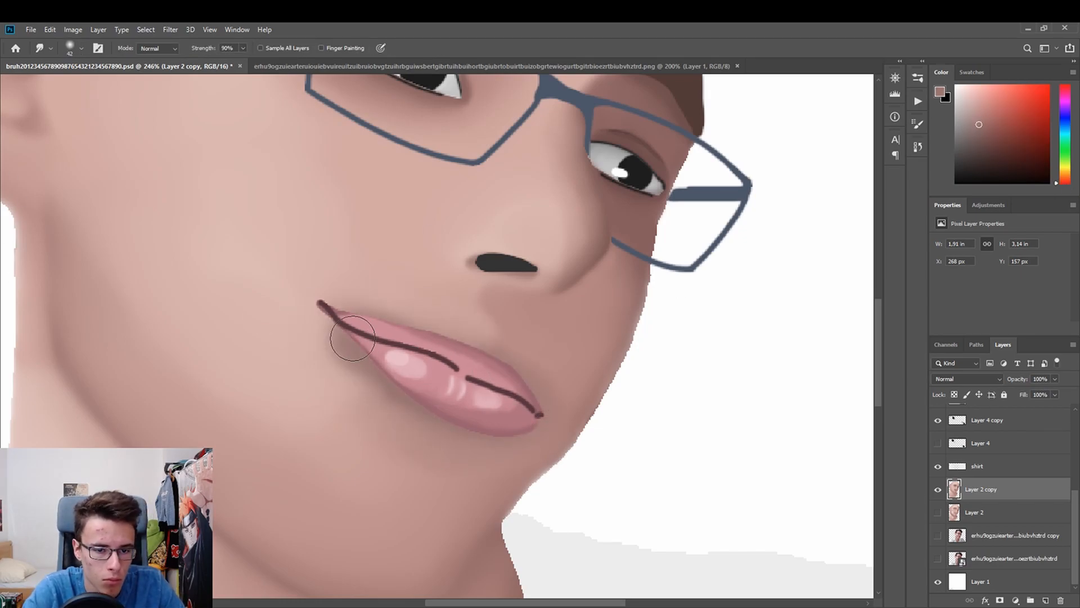
{"action": "mouse_move", "coordinate": [351, 393]}
{"action": "left_mouse_down"}
{"action": "mouse_move", "coordinate": [394, 438]}
{"action": "mouse_move", "coordinate": [376, 415]}
{"action": "mouse_move", "coordinate": [383, 402]}
{"action": "mouse_move", "coordinate": [363, 389]}
{"action": "left_mouse_up"}
{"action": "left_click_drag", "start_coordinate": [354, 295], "coordinate": [447, 320]}
{"action": "key", "text": "z"}
{"action": "left_click_drag", "start_coordinate": [534, 294], "coordinate": [458, 294]}
{"action": "left_click", "coordinate": [458, 294]}
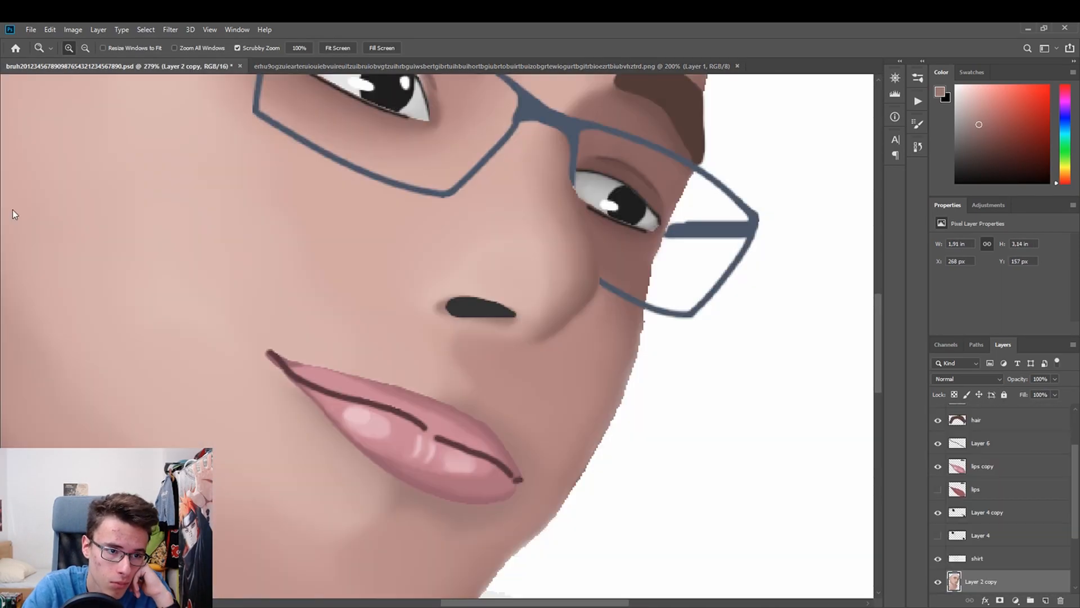
Select the lips on the lips copy layer and smudge the lower lip highlights into the pink.
{"action": "left_click", "coordinate": [13, 214]}
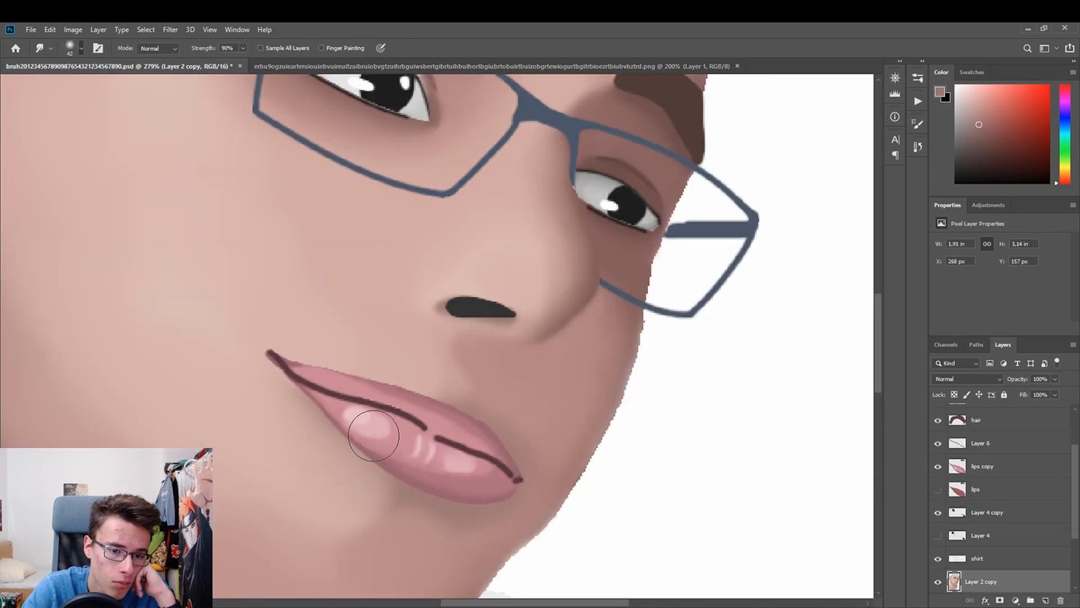
{"action": "left_click", "coordinate": [360, 417], "text": "ctrl"}
{"action": "left_click", "coordinate": [7, 124]}
{"action": "left_click", "coordinate": [225, 282]}
{"action": "key", "text": "ctrl+shift+i"}
{"action": "left_click", "coordinate": [12, 214]}
{"action": "mouse_move", "coordinate": [374, 423]}
{"action": "left_mouse_down"}
{"action": "mouse_move", "coordinate": [422, 437]}
{"action": "mouse_move", "coordinate": [360, 422]}
{"action": "mouse_move", "coordinate": [446, 450]}
{"action": "left_mouse_up"}
{"action": "key", "text": "ctrl+d"}
{"action": "key", "text": "z"}
{"action": "mouse_move", "coordinate": [433, 414]}
{"action": "left_mouse_down"}
{"action": "mouse_move", "coordinate": [359, 414]}
{"action": "mouse_move", "coordinate": [373, 413]}
{"action": "left_mouse_up"}
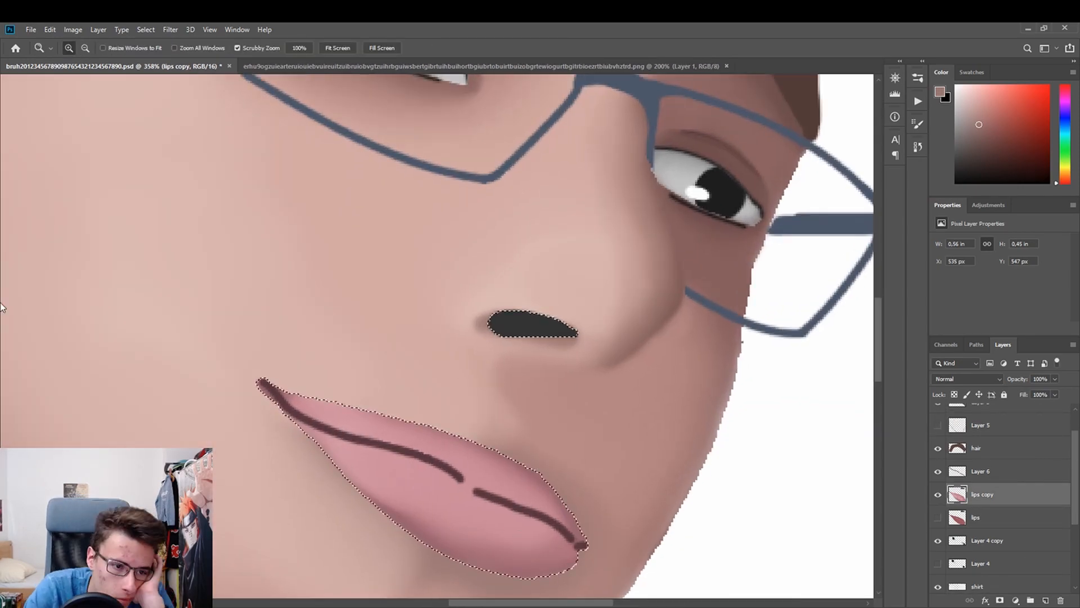
Deselect the lips and paint a reddish-brown tone into the lip corners.
{"action": "key", "text": "w"}
{"action": "key", "text": "ctrl+d"}
{"action": "scroll", "coordinate": [228, 258], "scroll_direction": "down", "scroll_amount": 3}
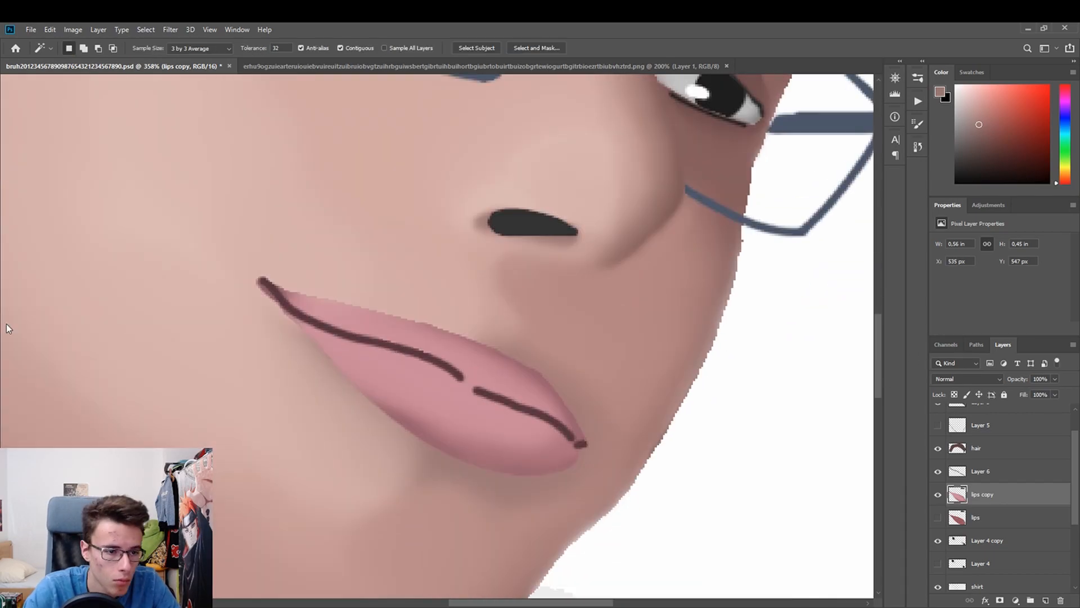
{"action": "scroll", "coordinate": [245, 288], "scroll_direction": "up", "scroll_amount": 2}
{"action": "key", "text": "b"}
{"action": "left_click", "coordinate": [319, 295], "text": "alt"}
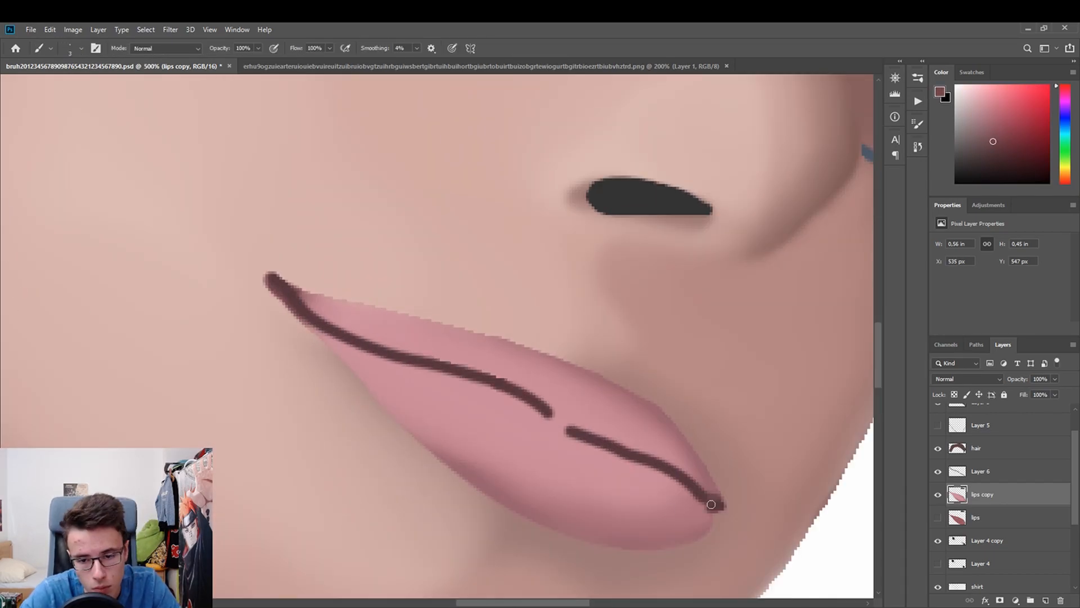
Try smudging the skin beside the upper lip on Layer 2 copy, undo it, and soften the edge on lips copy instead.
{"action": "key", "text": "z"}
{"action": "left_click_drag", "start_coordinate": [429, 309], "coordinate": [383, 335]}
{"action": "left_click_drag", "start_coordinate": [545, 349], "coordinate": [532, 350]}
{"action": "left_click_drag", "start_coordinate": [459, 342], "coordinate": [509, 340]}
{"action": "scroll", "coordinate": [882, 325], "scroll_direction": "down", "scroll_amount": 2}
{"action": "key", "text": "s"}
{"action": "scroll", "coordinate": [1012, 509], "scroll_direction": "down", "scroll_amount": 5}
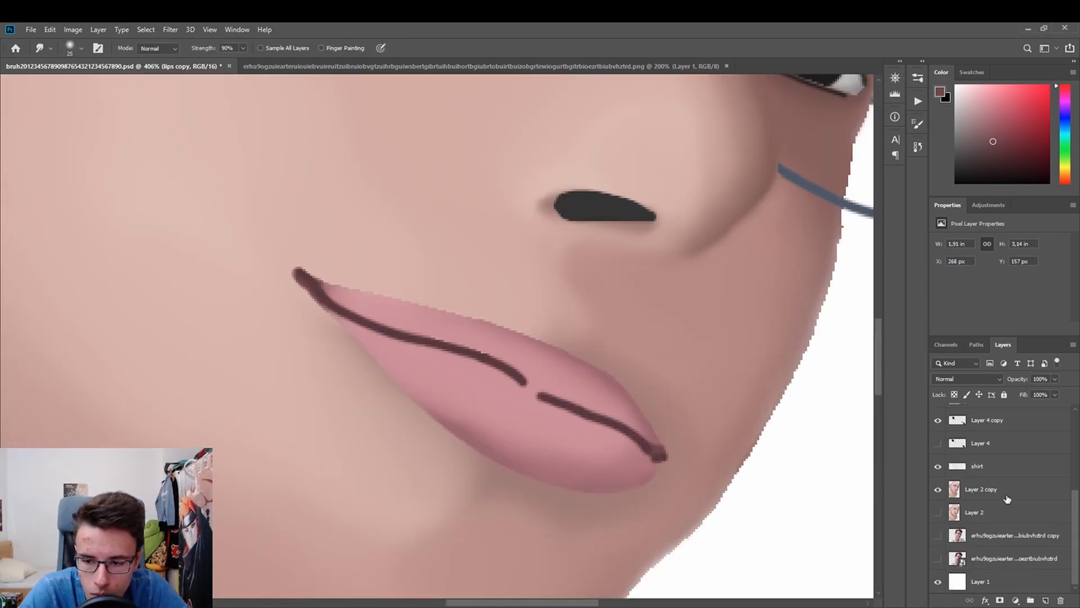
{"action": "left_click", "coordinate": [1011, 490]}
{"action": "left_click_drag", "start_coordinate": [576, 316], "coordinate": [648, 392]}
{"action": "key", "text": "ctrl+z"}
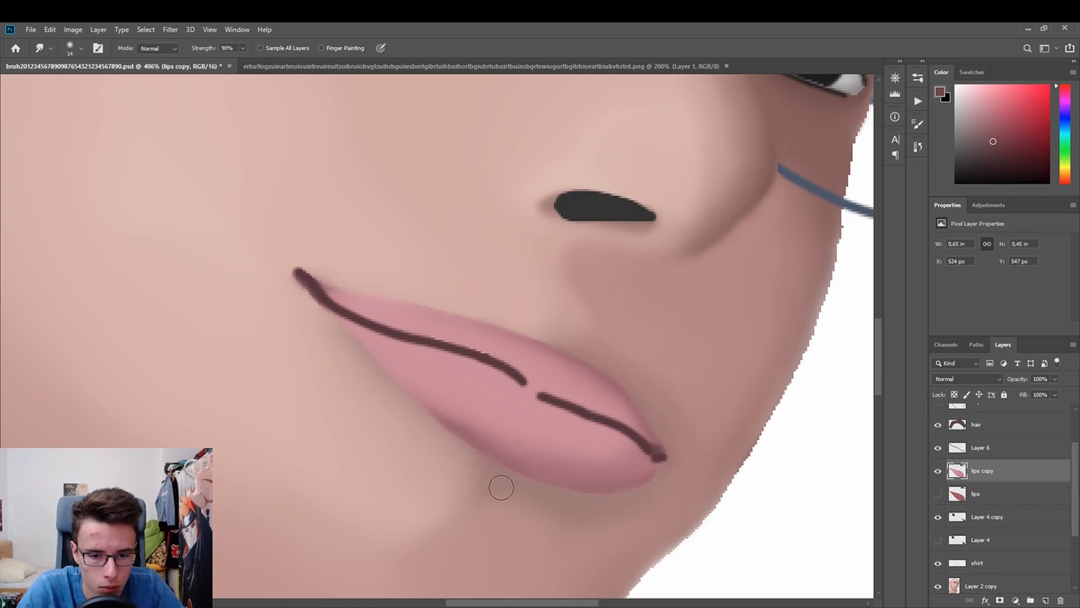
Try erasing along the upper and lower lip on lips copy, and undo the erasing.
{"action": "key", "text": "z"}
{"action": "left_click_drag", "start_coordinate": [386, 289], "coordinate": [337, 292]}
{"action": "left_click_drag", "start_coordinate": [549, 386], "coordinate": [541, 386]}
{"action": "key", "text": "e"}
{"action": "left_click_drag", "start_coordinate": [366, 337], "coordinate": [467, 373]}
{"action": "left_click_drag", "start_coordinate": [396, 281], "coordinate": [467, 309]}
{"action": "key", "text": "z"}
{"action": "left_click_drag", "start_coordinate": [535, 347], "coordinate": [495, 344]}
{"action": "key", "text": "ctrl+z"}
{"action": "key", "text": "ctrl+z"}
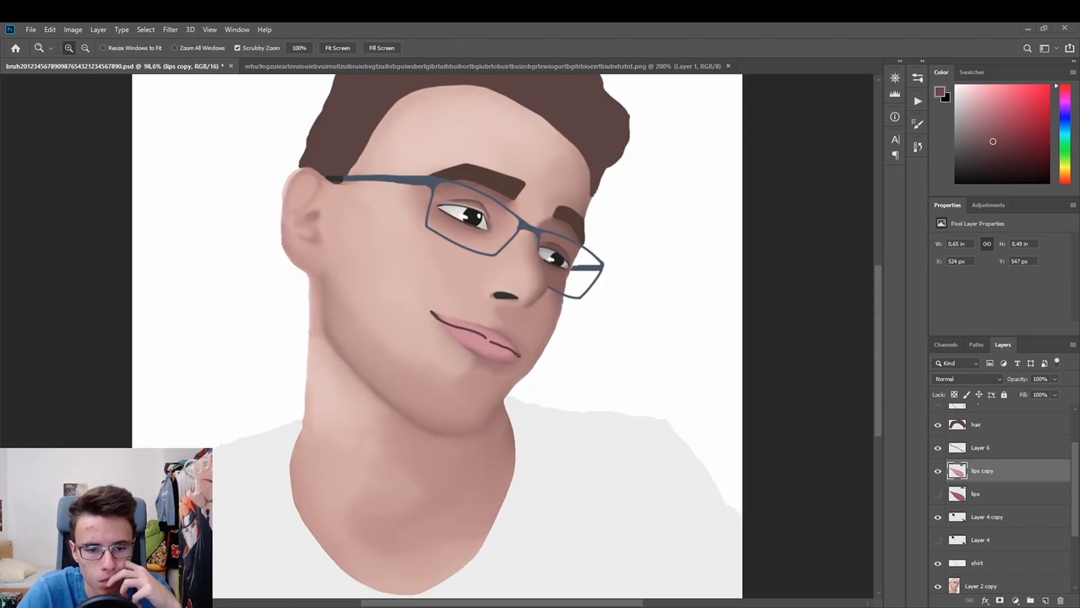
{"action": "left_click_drag", "start_coordinate": [495, 344], "coordinate": [484, 375]}
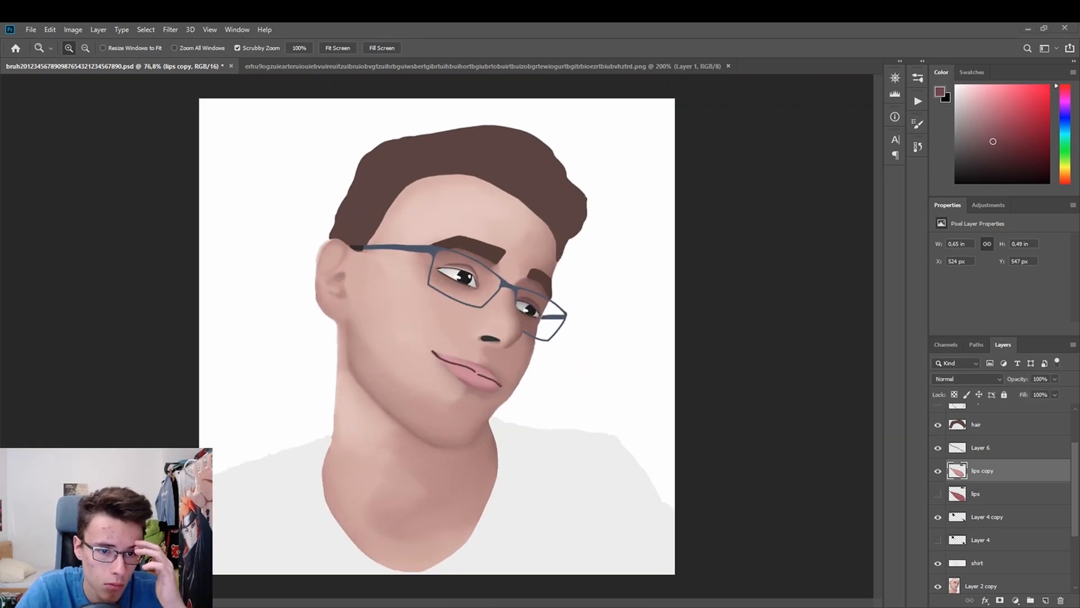
{"action": "left_click_drag", "start_coordinate": [480, 378], "coordinate": [551, 377]}
Compare the face with and without the lips by toggling the lips copy and lips layers.
{"action": "key", "text": "w"}
{"action": "left_click", "coordinate": [200, 320]}
{"action": "key", "text": "ctrl+d"}
{"action": "left_click", "coordinate": [938, 471]}
{"action": "left_click", "coordinate": [938, 471]}
{"action": "key", "text": "e"}
{"action": "left_click", "coordinate": [938, 494]}
{"action": "left_click", "coordinate": [938, 471]}
Duplicate the lips copy layer, hide the original, and erase the painted lips from the duplicate.
{"action": "key", "text": "ctrl+j"}
{"action": "left_click", "coordinate": [938, 493]}
{"action": "left_click_drag", "start_coordinate": [371, 326], "coordinate": [523, 399]}
{"action": "key", "text": "b"}
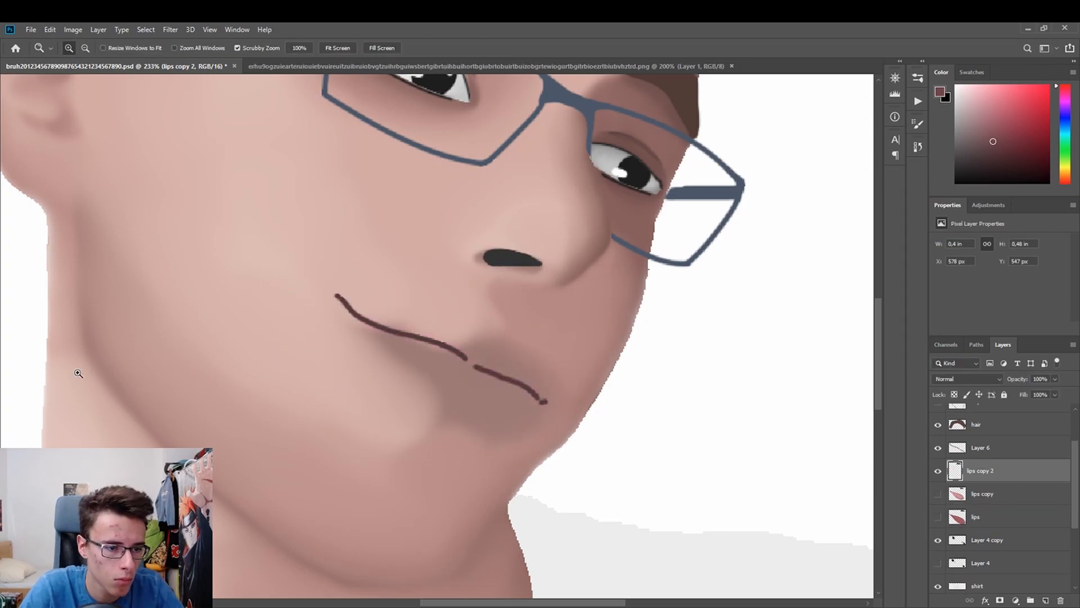
Sample the mouth line's dark colour, try outlining the upper lip on lips copy 2, and undo the strokes.
{"action": "left_click_drag", "start_coordinate": [506, 336], "coordinate": [526, 336]}
{"action": "left_click", "coordinate": [337, 321], "text": "alt"}
{"action": "left_click_drag", "start_coordinate": [291, 284], "coordinate": [467, 325]}
{"action": "left_click_drag", "start_coordinate": [467, 325], "coordinate": [557, 417]}
{"action": "key", "text": "ctrl+z"}
{"action": "key", "text": "ctrl+z"}
Try outlining the upper lip and the lower lip on lips copy 2, and undo both outlines.
{"action": "mouse_move", "coordinate": [291, 285]}
{"action": "left_mouse_down"}
{"action": "mouse_move", "coordinate": [482, 337]}
{"action": "mouse_move", "coordinate": [556, 419]}
{"action": "left_mouse_up"}
{"action": "mouse_move", "coordinate": [553, 422]}
{"action": "left_mouse_down"}
{"action": "mouse_move", "coordinate": [300, 290]}
{"action": "mouse_move", "coordinate": [263, 256]}
{"action": "left_mouse_up"}
{"action": "key", "text": "ctrl+z"}
{"action": "key", "text": "ctrl+z"}
{"action": "left_click_drag", "start_coordinate": [549, 423], "coordinate": [354, 368]}
{"action": "key", "text": "ctrl+z"}
Try redrawing the lip outline from both mouth corners with an adjusted brush setting, and undo the strokes.
{"action": "left_click_drag", "start_coordinate": [374, 49], "coordinate": [464, 98]}
{"action": "left_click_drag", "start_coordinate": [290, 285], "coordinate": [302, 308]}
{"action": "left_click_drag", "start_coordinate": [554, 421], "coordinate": [429, 425]}
{"action": "key", "text": "ctrl+z"}
{"action": "key", "text": "ctrl+z"}
{"action": "key", "text": "ctrl+z"}
Try outlining the upper lip from the mouth corner to its middle, check the reference photo, and undo the outline.
{"action": "mouse_move", "coordinate": [290, 285]}
{"action": "left_mouse_down"}
{"action": "mouse_move", "coordinate": [536, 377]}
{"action": "mouse_move", "coordinate": [364, 307]}
{"action": "mouse_move", "coordinate": [471, 331]}
{"action": "mouse_move", "coordinate": [477, 344]}
{"action": "left_mouse_up"}
{"action": "key", "text": "ctrl+z"}
{"action": "key", "text": "ctrl+z"}
{"action": "key", "text": "ctrl+Tab"}
{"action": "key", "text": "ctrl+Tab"}
{"action": "key", "text": "ctrl+z"}
{"action": "key", "text": "ctrl+z"}
{"action": "key", "text": "ctrl+z"}
Try drawing the upper lip outline as two separate halves starting from its middle, and undo each half.
{"action": "left_click_drag", "start_coordinate": [477, 344], "coordinate": [550, 417]}
{"action": "key", "text": "ctrl+z"}
{"action": "mouse_move", "coordinate": [478, 344]}
{"action": "left_mouse_down"}
{"action": "mouse_move", "coordinate": [554, 417]}
{"action": "mouse_move", "coordinate": [297, 297]}
{"action": "left_mouse_up"}
{"action": "key", "text": "ctrl+z"}
Readjust the brush setting, try outlining the lower lip and the whole upper lip, and undo the strokes.
{"action": "left_click_drag", "start_coordinate": [374, 49], "coordinate": [436, 89]}
{"action": "left_click_drag", "start_coordinate": [542, 438], "coordinate": [325, 329]}
{"action": "key", "text": "ctrl+z"}
{"action": "mouse_move", "coordinate": [291, 286]}
{"action": "left_mouse_down"}
{"action": "mouse_move", "coordinate": [527, 432]}
{"action": "mouse_move", "coordinate": [570, 425]}
{"action": "mouse_move", "coordinate": [527, 430]}
{"action": "mouse_move", "coordinate": [546, 434]}
{"action": "left_mouse_up"}
{"action": "key", "text": "ctrl+z"}
{"action": "key", "text": "ctrl+z"}
{"action": "key", "text": "ctrl+z"}
{"action": "key", "text": "ctrl+z"}
{"action": "key", "text": "ctrl+z"}
Draw a thin dark outline around the upper and lower lips on lips copy 2 and compare it with the reference photo.
{"action": "left_click_drag", "start_coordinate": [289, 285], "coordinate": [553, 420]}
{"action": "key", "text": "z"}
{"action": "left_click_drag", "start_coordinate": [487, 385], "coordinate": [393, 385]}
{"action": "left_click", "coordinate": [483, 387]}
{"action": "left_click", "coordinate": [315, 67]}
{"action": "left_click", "coordinate": [113, 67]}
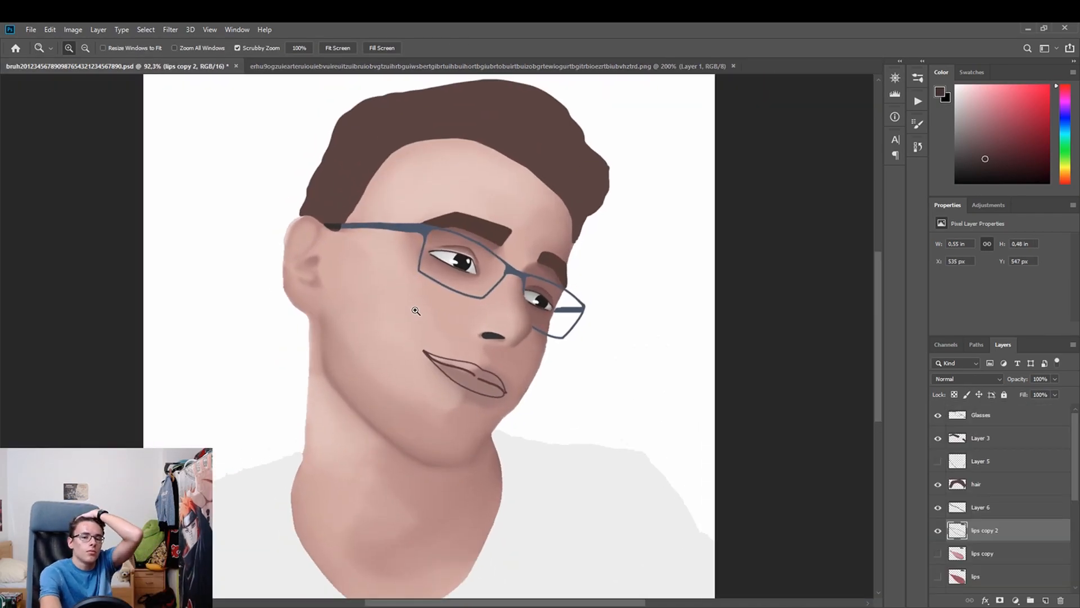
Check the whole portrait with the outlined lips and save the document.
{"action": "left_click_drag", "start_coordinate": [421, 314], "coordinate": [413, 309]}
{"action": "left_click_drag", "start_coordinate": [404, 371], "coordinate": [437, 317]}
{"action": "left_click_drag", "start_coordinate": [754, 378], "coordinate": [718, 377]}
{"action": "key", "text": "ctrl+s"}
{"action": "mouse_move", "coordinate": [516, 355]}
{"action": "left_mouse_down"}
{"action": "mouse_move", "coordinate": [552, 352]}
{"action": "mouse_move", "coordinate": [515, 352]}
{"action": "left_mouse_up"}
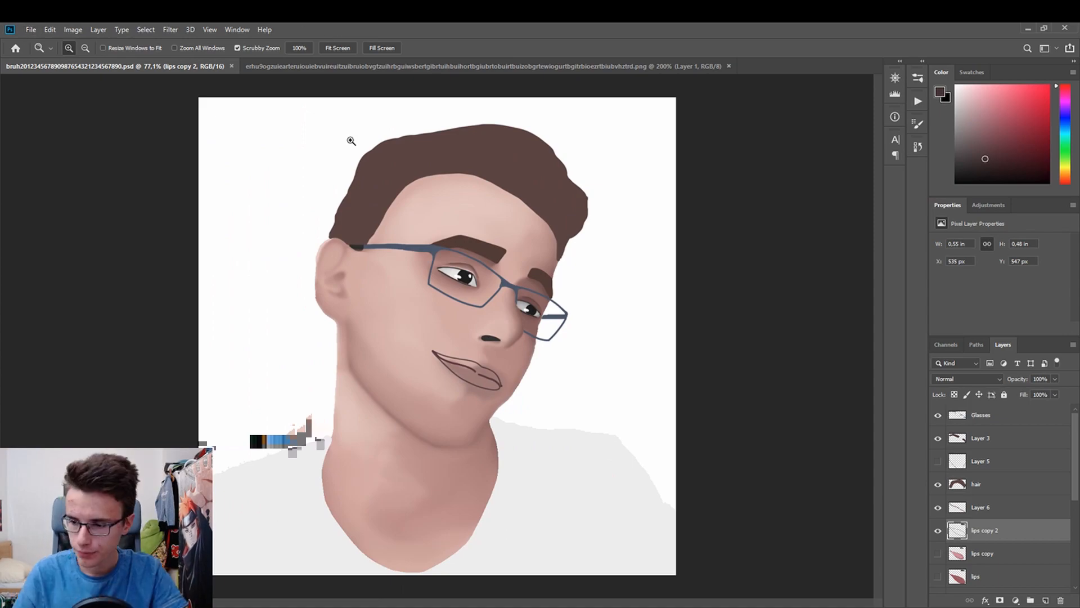
{"action": "left_click_drag", "start_coordinate": [350, 139], "coordinate": [347, 139]}
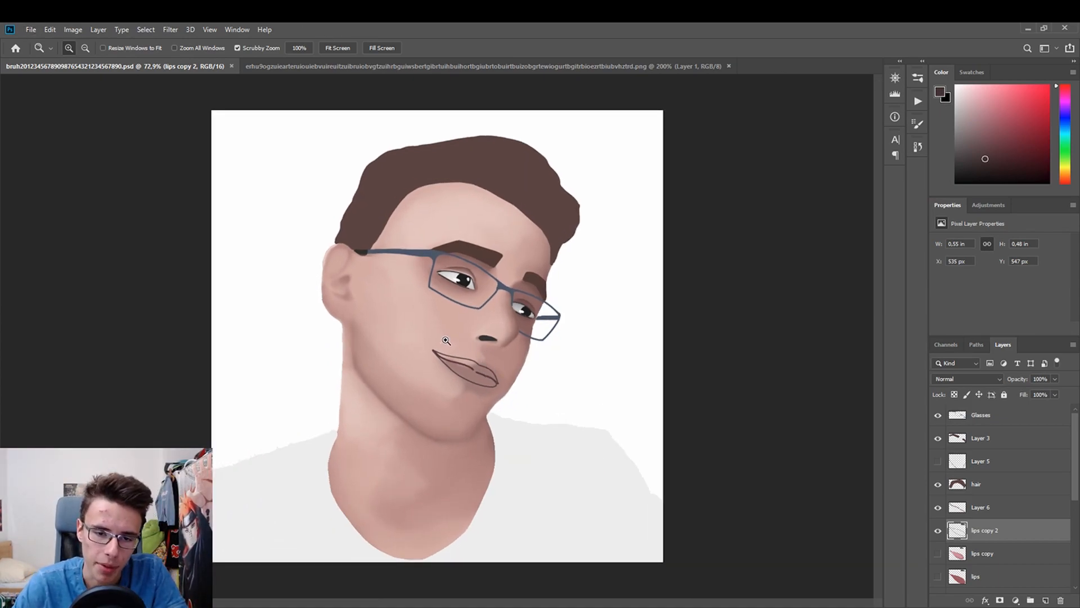
{"action": "left_click_drag", "start_coordinate": [482, 372], "coordinate": [505, 354]}
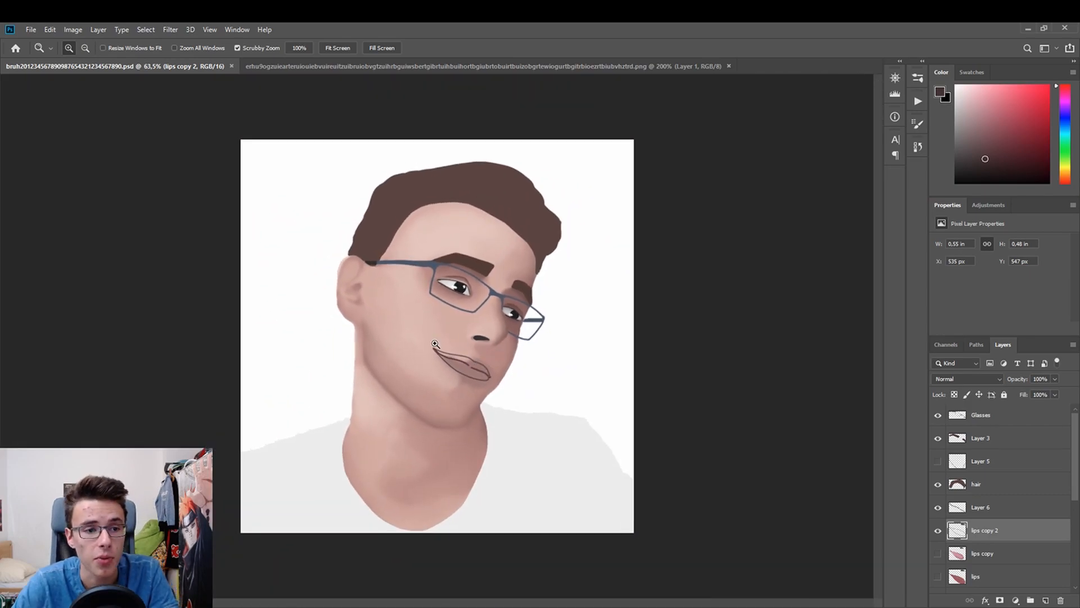
{"action": "left_click_drag", "start_coordinate": [455, 337], "coordinate": [485, 327]}
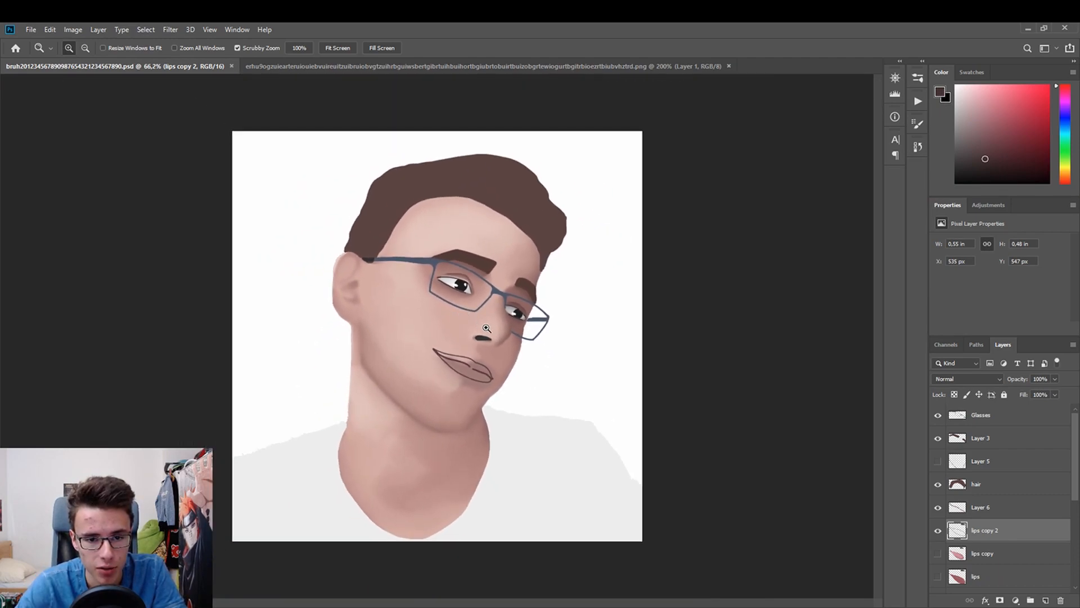
{"action": "mouse_move", "coordinate": [513, 363]}
{"action": "left_mouse_down"}
{"action": "mouse_move", "coordinate": [489, 357]}
{"action": "mouse_move", "coordinate": [507, 349]}
{"action": "left_mouse_up"}
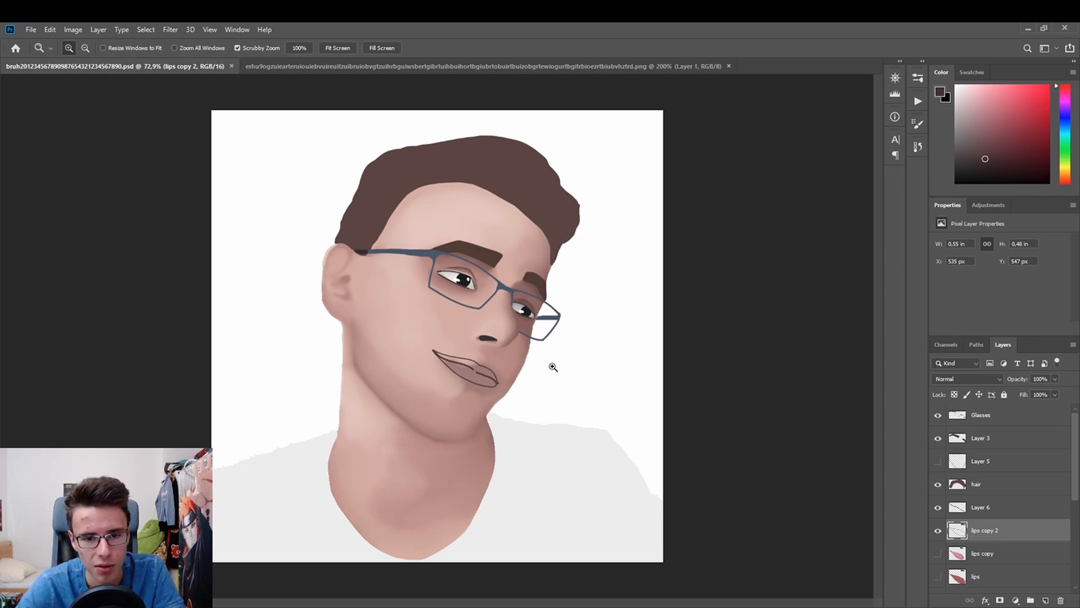
{"action": "mouse_move", "coordinate": [516, 325]}
{"action": "left_mouse_down"}
{"action": "mouse_move", "coordinate": [579, 321]}
{"action": "mouse_move", "coordinate": [574, 312]}
{"action": "mouse_move", "coordinate": [641, 343]}
{"action": "mouse_move", "coordinate": [501, 313]}
{"action": "left_mouse_up"}
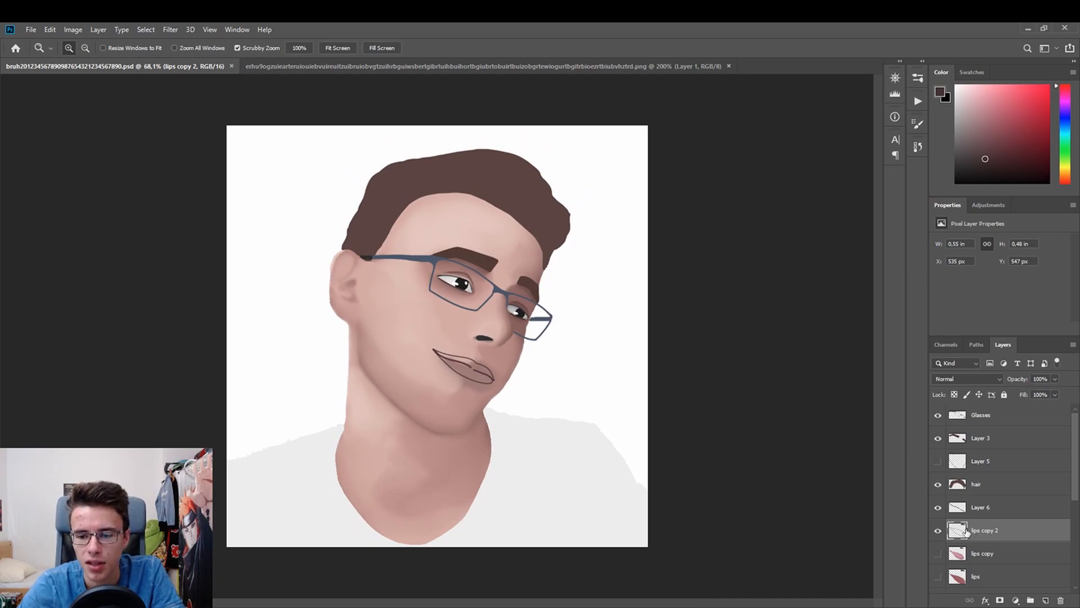
Compare the cartoon portrait with the original photo at full-image size.
{"action": "left_click", "coordinate": [508, 71]}
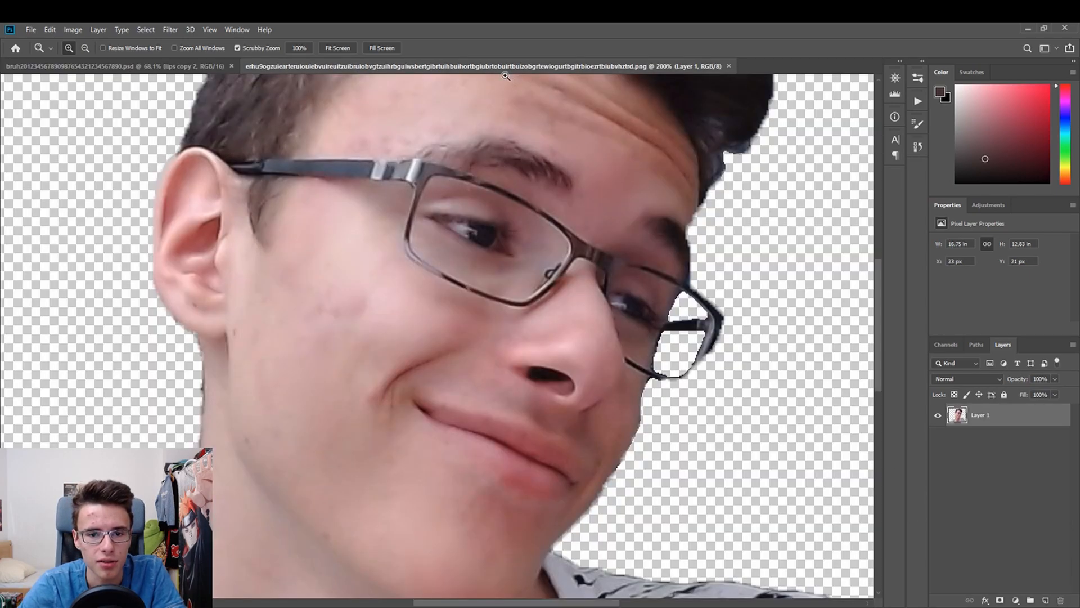
{"action": "left_click_drag", "start_coordinate": [510, 369], "coordinate": [532, 356]}
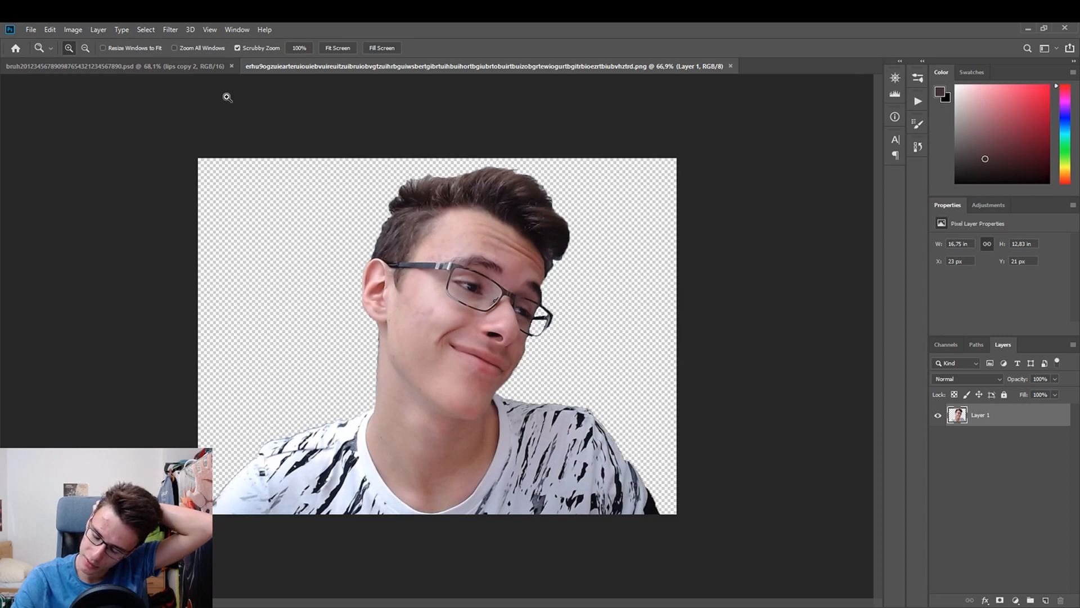
{"action": "left_click", "coordinate": [189, 67]}
{"action": "mouse_move", "coordinate": [478, 349]}
{"action": "left_mouse_down"}
{"action": "mouse_move", "coordinate": [499, 351]}
{"action": "mouse_move", "coordinate": [486, 349]}
{"action": "left_mouse_up"}
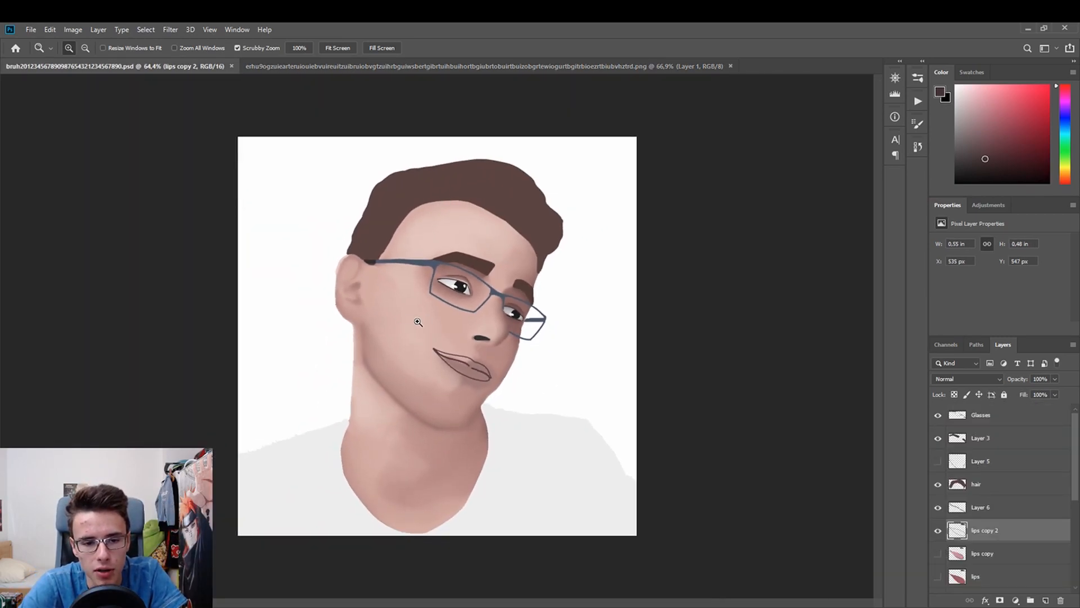
{"action": "left_click_drag", "start_coordinate": [377, 329], "coordinate": [373, 327]}
{"action": "left_click_drag", "start_coordinate": [440, 333], "coordinate": [414, 323]}
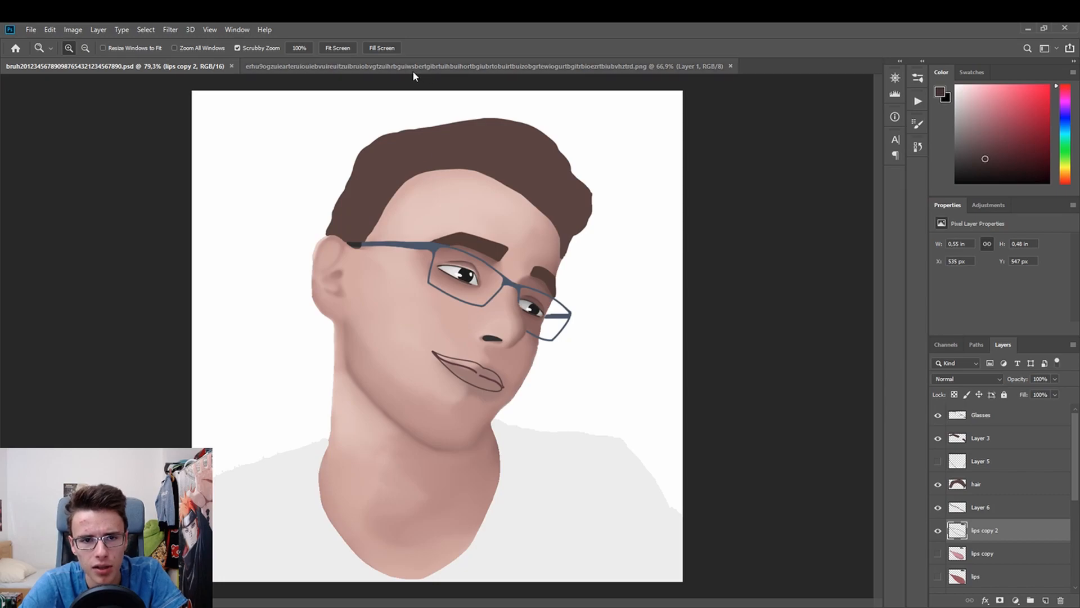
{"action": "left_click", "coordinate": [414, 71]}
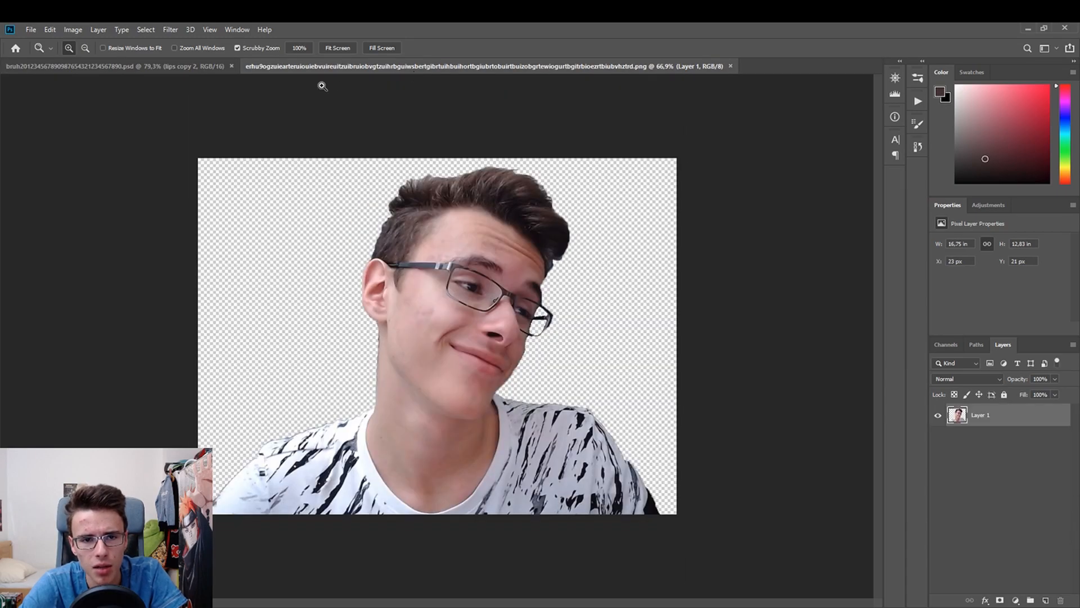
{"action": "left_click", "coordinate": [201, 68]}
{"action": "left_click_drag", "start_coordinate": [547, 380], "coordinate": [559, 362]}
{"action": "left_click_drag", "start_coordinate": [432, 293], "coordinate": [403, 290]}
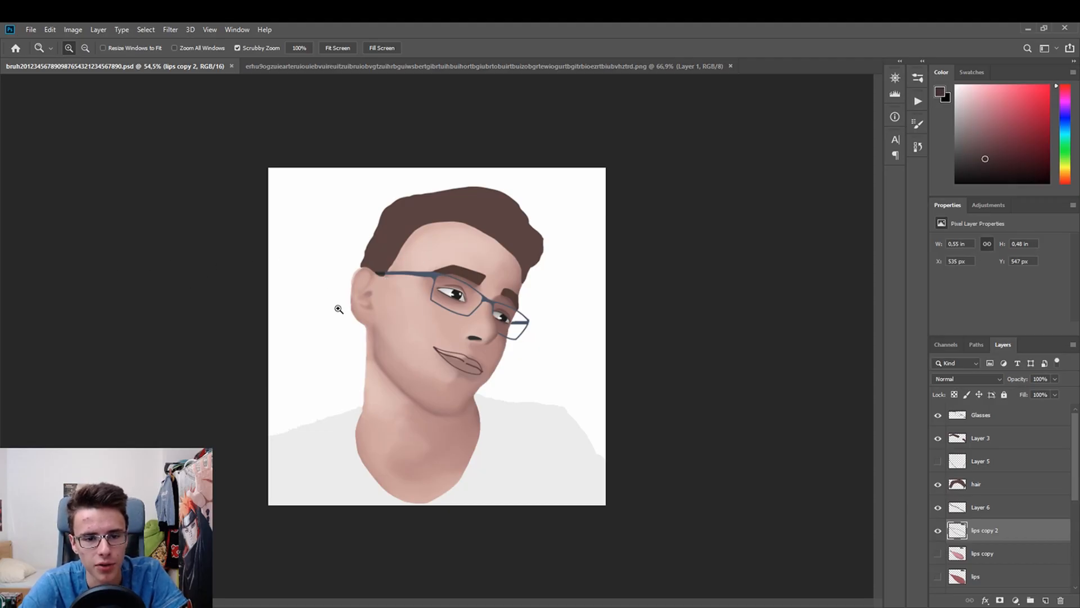
{"action": "left_click", "coordinate": [338, 309]}
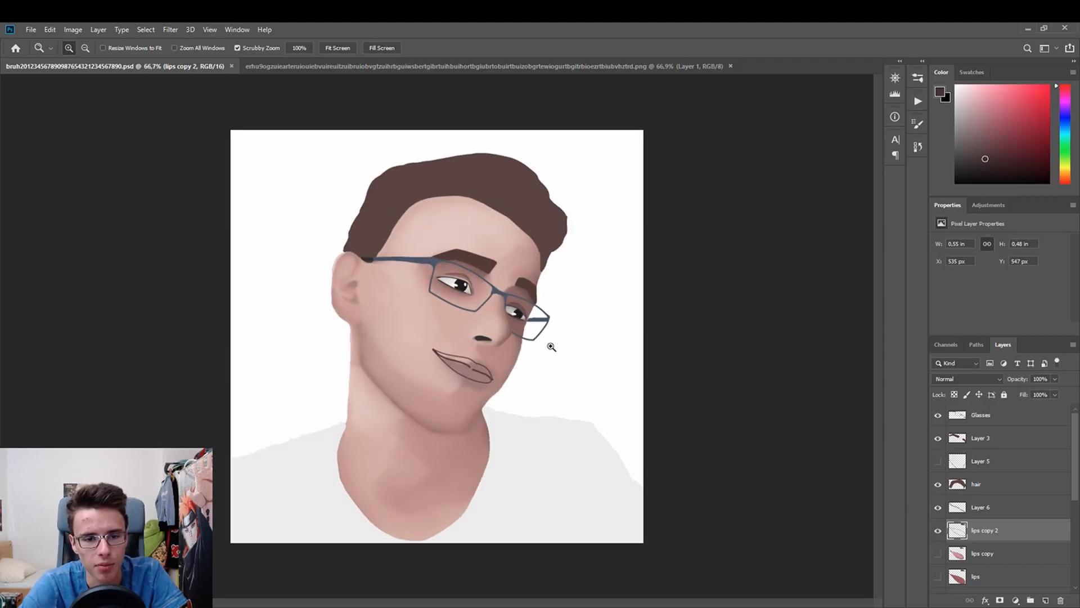
{"action": "left_click_drag", "start_coordinate": [437, 359], "coordinate": [445, 309]}
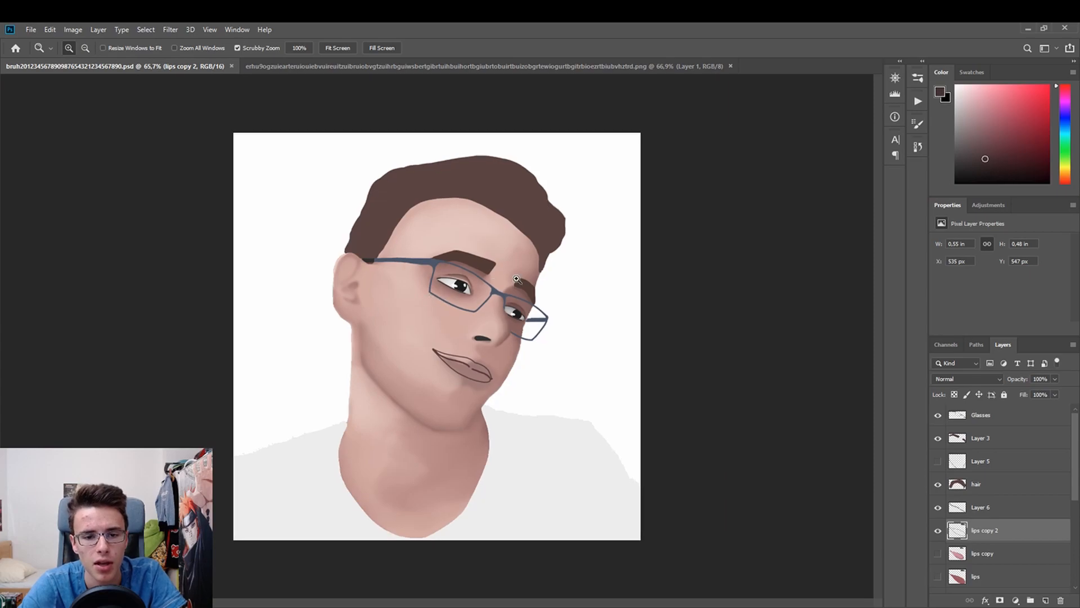
{"action": "mouse_move", "coordinate": [538, 297]}
{"action": "left_mouse_down"}
{"action": "mouse_move", "coordinate": [526, 297]}
{"action": "mouse_move", "coordinate": [536, 297]}
{"action": "left_mouse_up"}
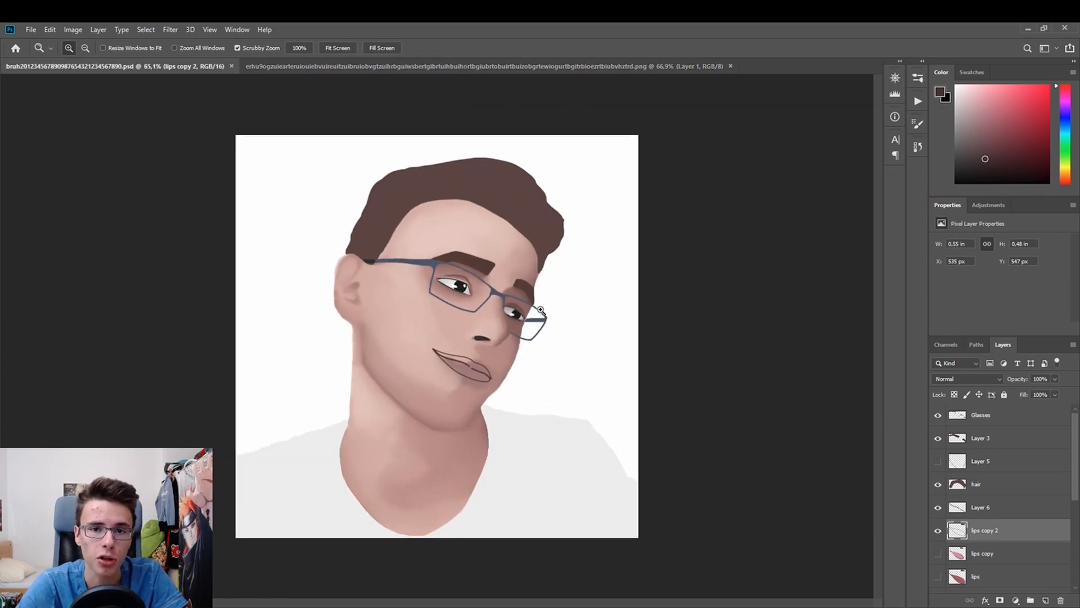
{"action": "left_click_drag", "start_coordinate": [450, 356], "coordinate": [423, 343]}
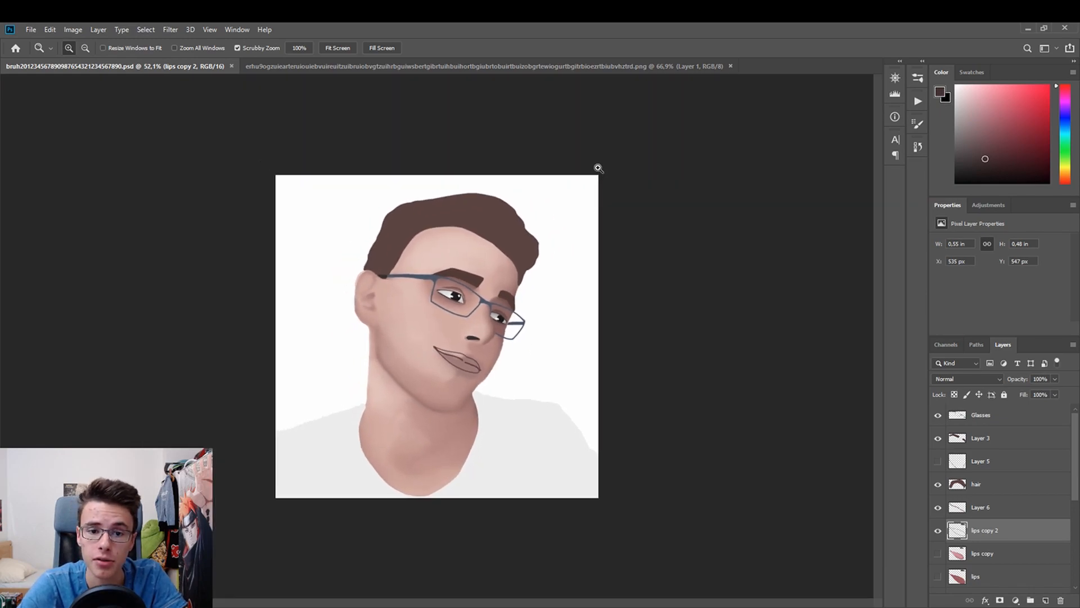
{"action": "left_click_drag", "start_coordinate": [369, 327], "coordinate": [439, 334]}
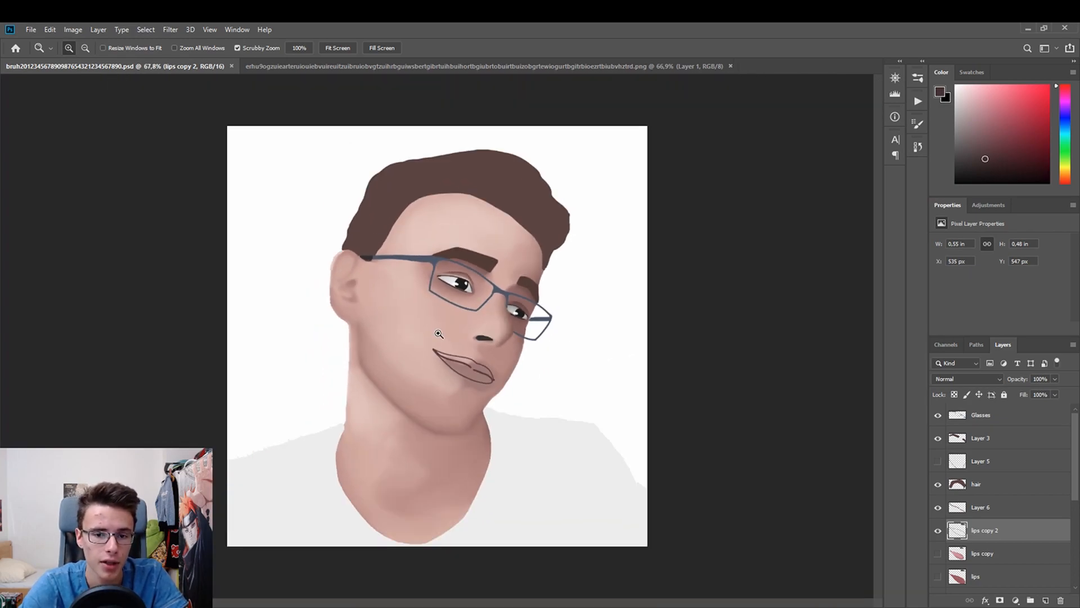
Check the cartoon's face and lips once more against the original portrait photo.
{"action": "left_click_drag", "start_coordinate": [406, 339], "coordinate": [455, 151]}
{"action": "left_click", "coordinate": [453, 66]}
{"action": "left_click", "coordinate": [181, 66]}
{"action": "left_click_drag", "start_coordinate": [455, 289], "coordinate": [480, 296]}
{"action": "left_click_drag", "start_coordinate": [428, 337], "coordinate": [457, 340]}
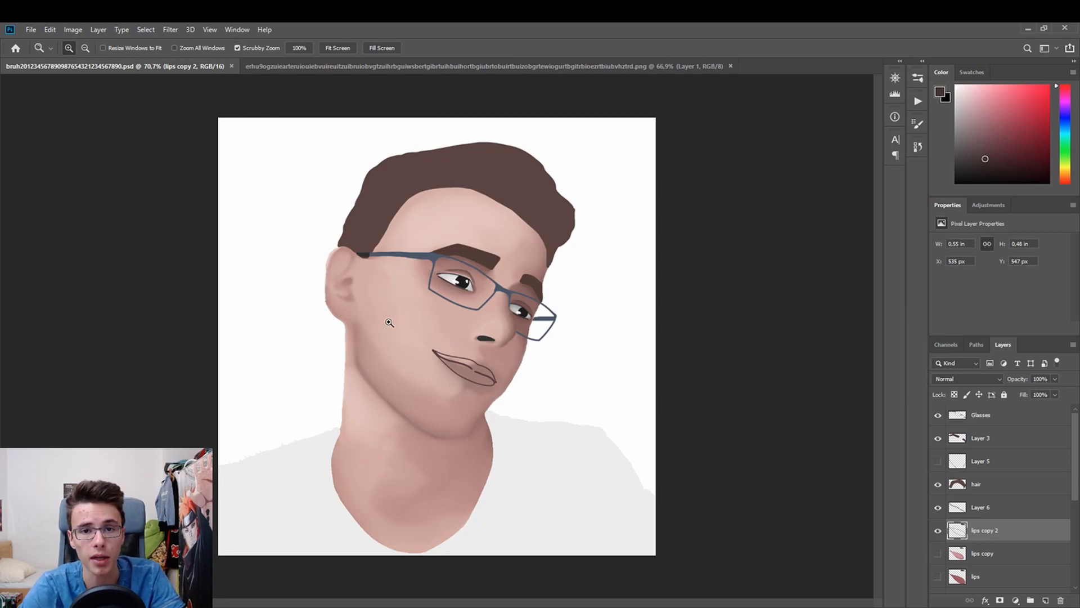